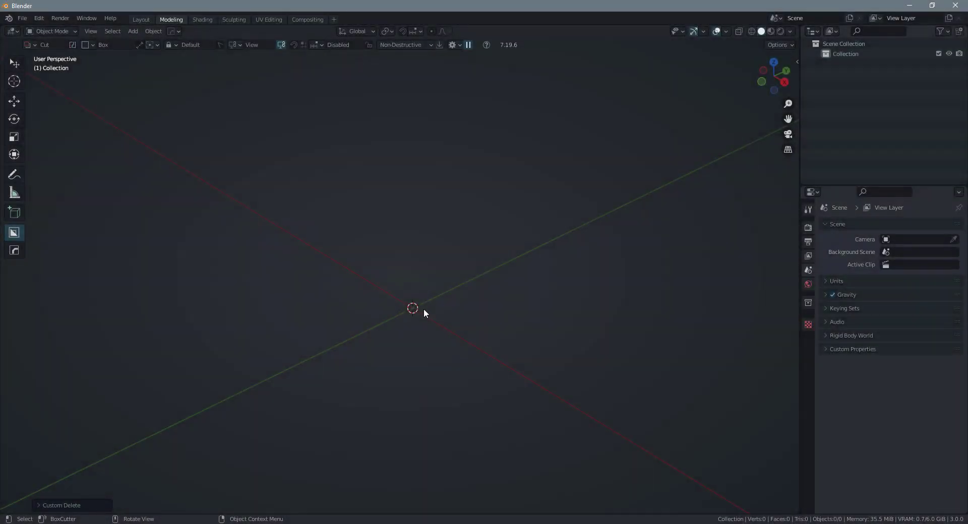
Add a UV sphere at the world origin
{"action": "key", "text": "shift+a"}
{"action": "mouse_move", "coordinate": [425, 314]}
{"action": "mouse_move", "coordinate": [400, 282]}
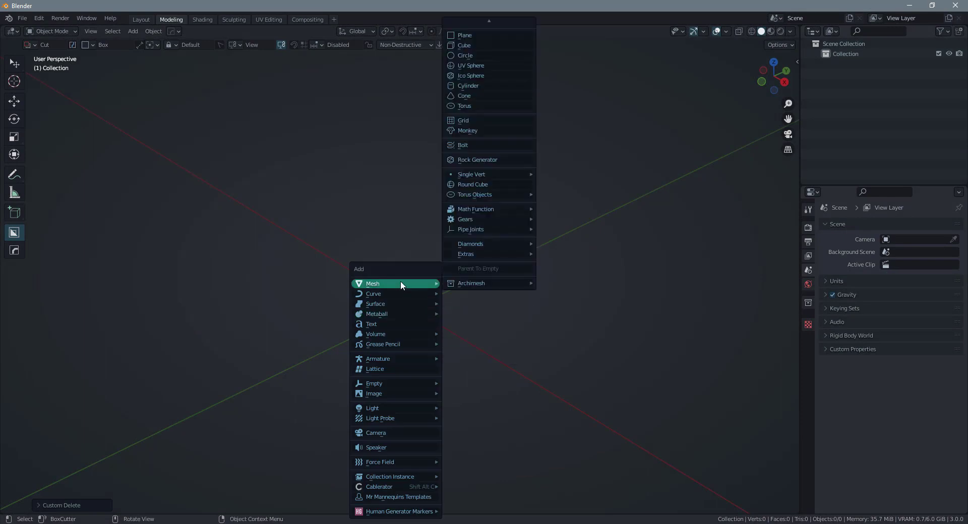
{"action": "left_click", "coordinate": [485, 67]}
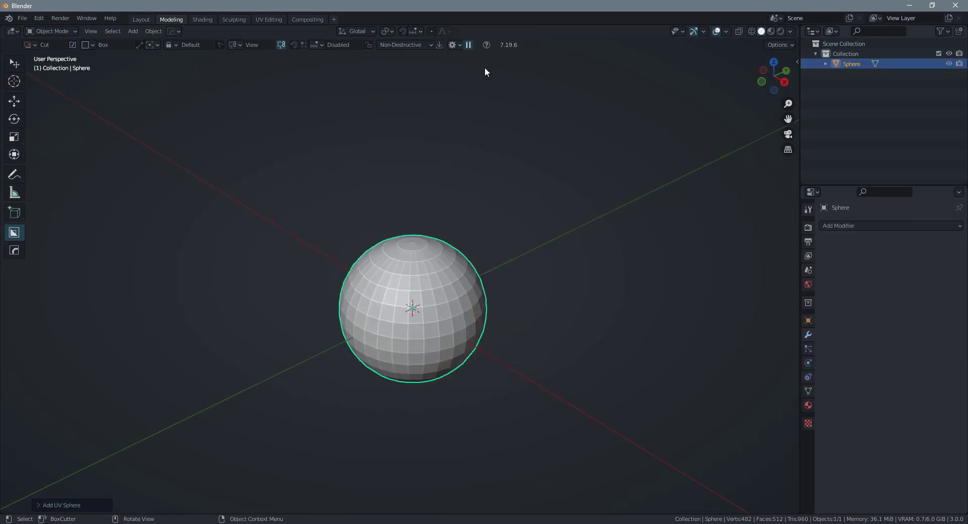
Set the new UV sphere to 258 segments and 128 rings
{"action": "left_click", "coordinate": [39, 505]}
{"action": "left_click", "coordinate": [119, 398]}
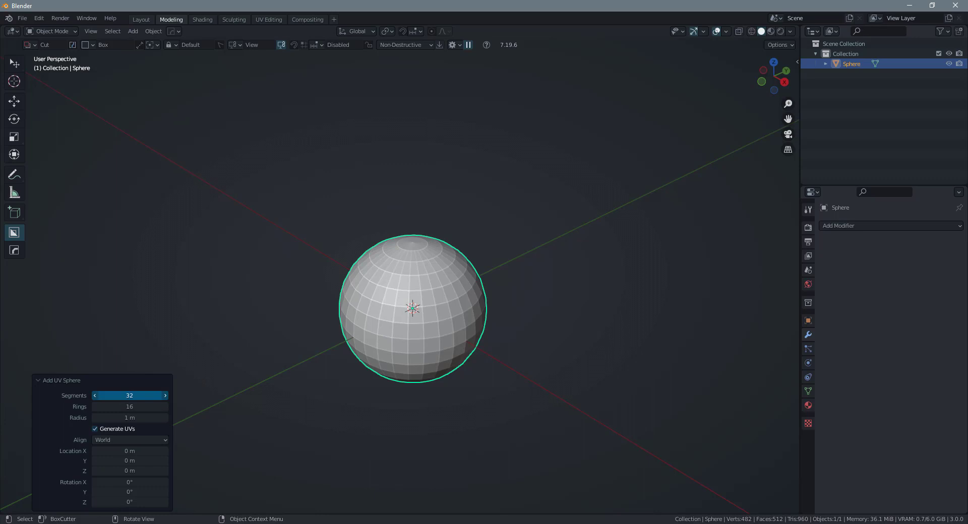
{"action": "type", "text": "258"}
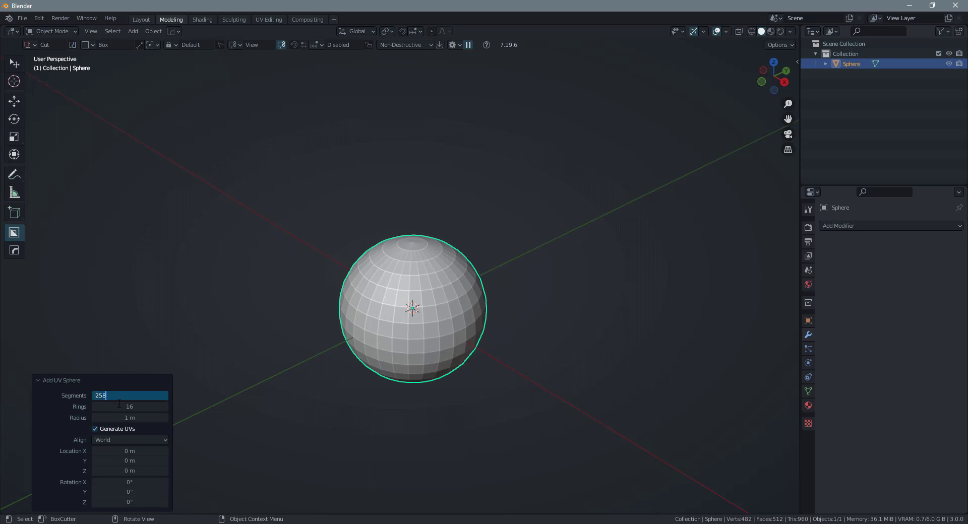
{"action": "key", "text": "Return"}
{"action": "left_click", "coordinate": [119, 404]}
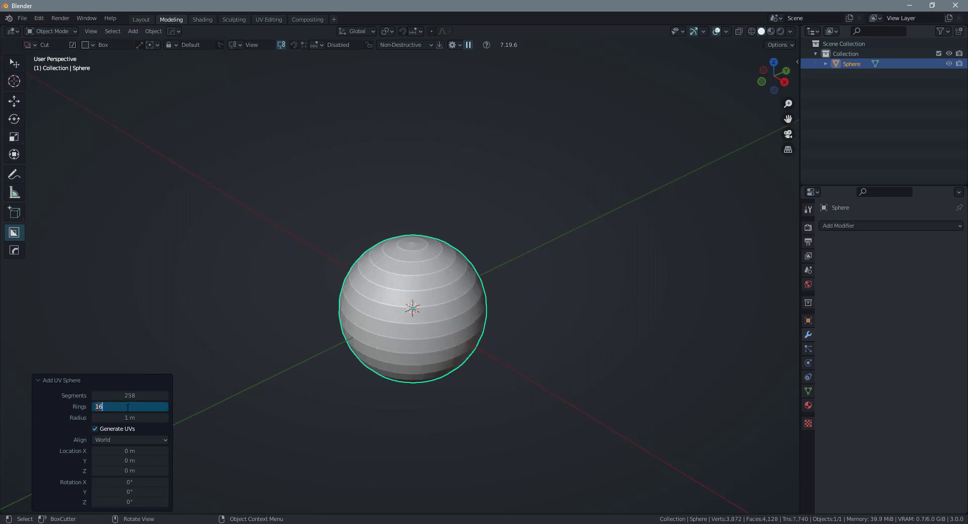
{"action": "type", "text": "128"}
{"action": "key", "text": "Return"}
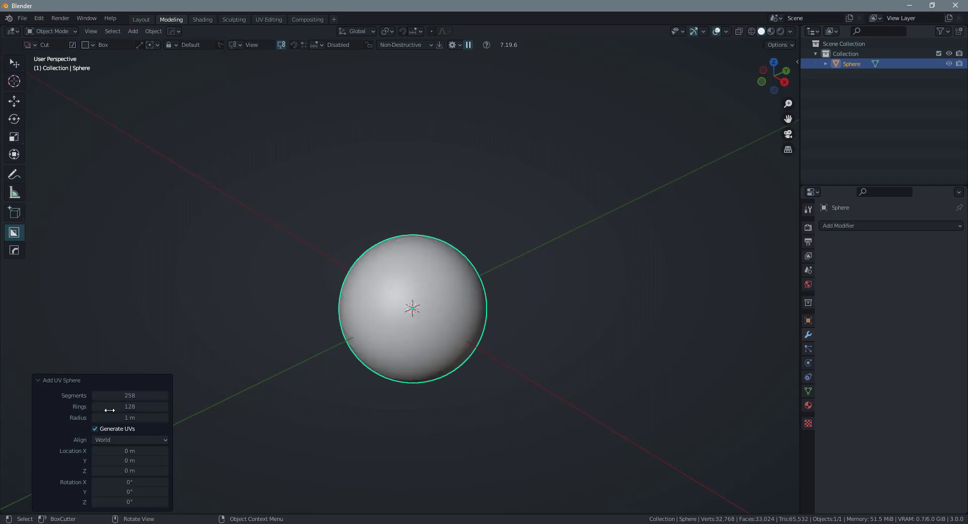
{"action": "left_click", "coordinate": [40, 380]}
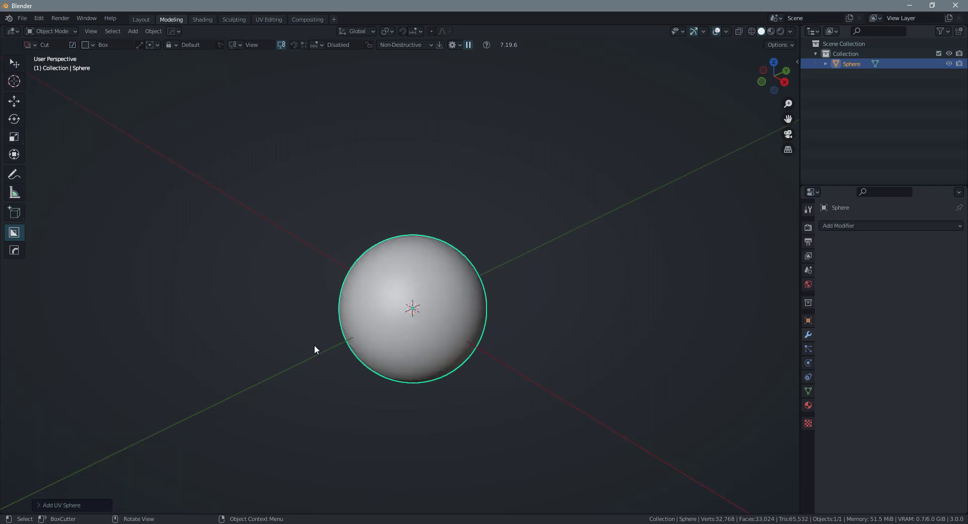
Check the sphere's surface and creation settings, and apply smooth shading to it
{"action": "scroll", "coordinate": [486, 324], "scroll_direction": "up", "scroll_amount": 5}
{"action": "middle_click_drag", "start_coordinate": [486, 324], "coordinate": [654, 273]}
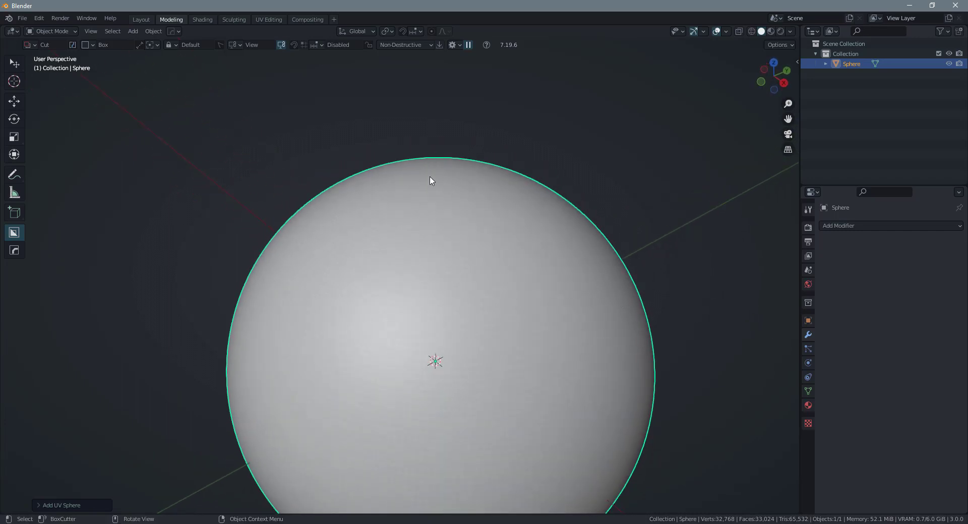
{"action": "scroll", "coordinate": [455, 236], "scroll_direction": "down", "scroll_amount": 3}
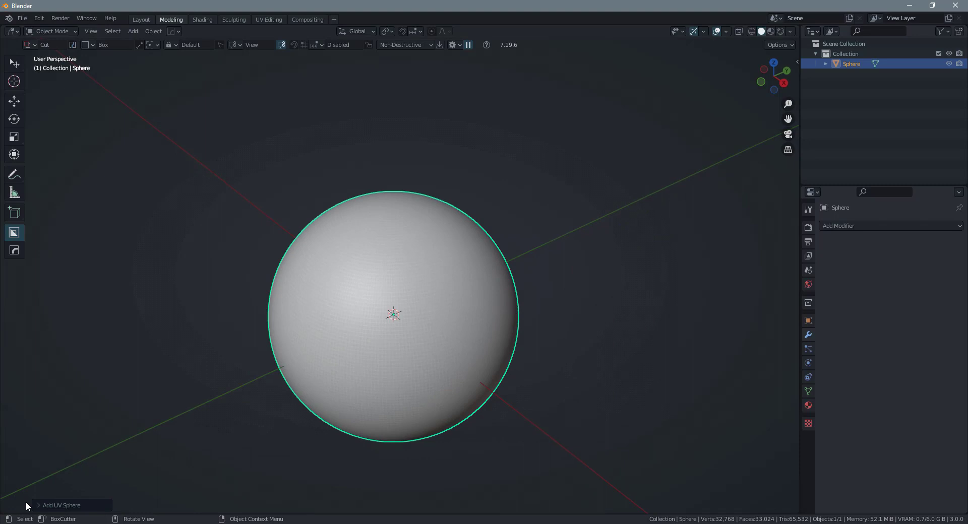
{"action": "left_click", "coordinate": [39, 505]}
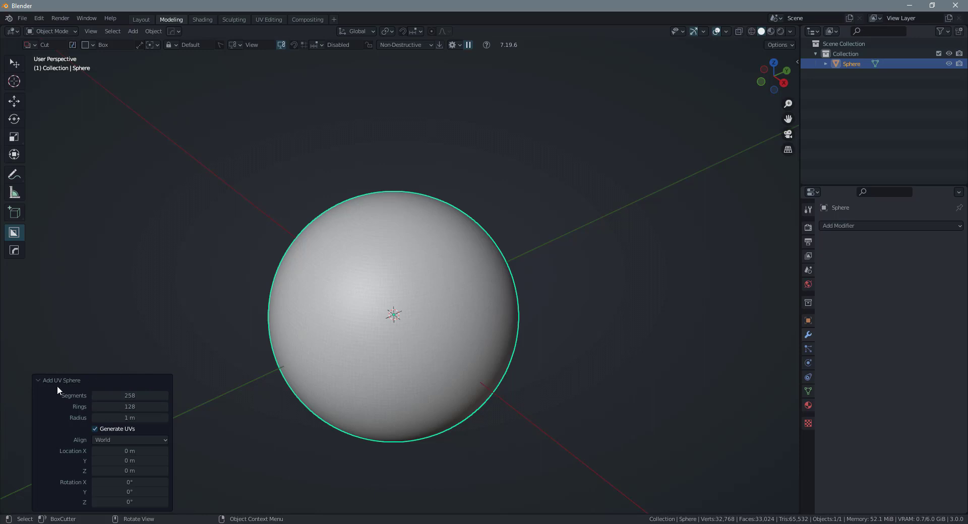
{"action": "left_click", "coordinate": [38, 380]}
{"action": "right_click", "coordinate": [451, 310]}
{"action": "left_click", "coordinate": [451, 309]}
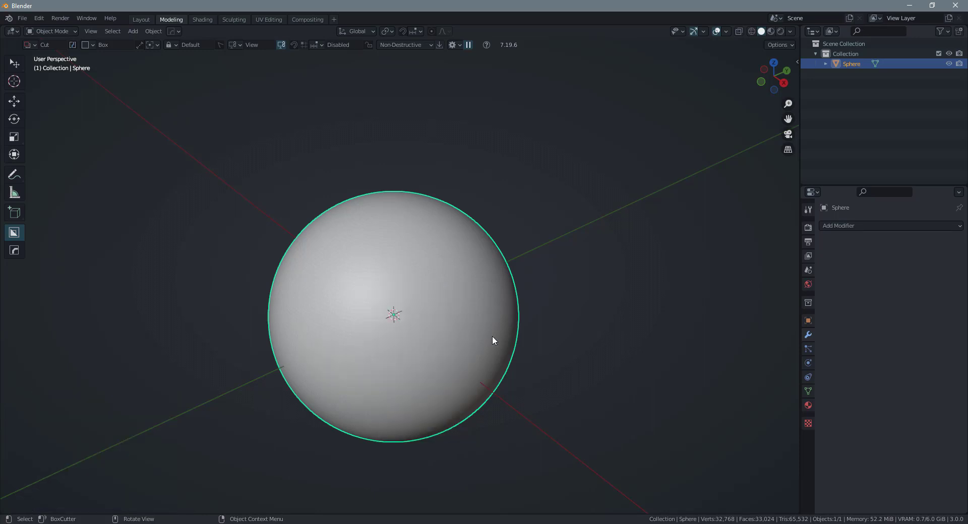
Add a camera and move it about 2.36 m along the X axis, clear of the sphere
{"action": "scroll", "coordinate": [493, 337], "scroll_direction": "down", "scroll_amount": 2}
{"action": "middle_click_drag", "start_coordinate": [488, 331], "coordinate": [461, 325]}
{"action": "key", "text": "shift+a"}
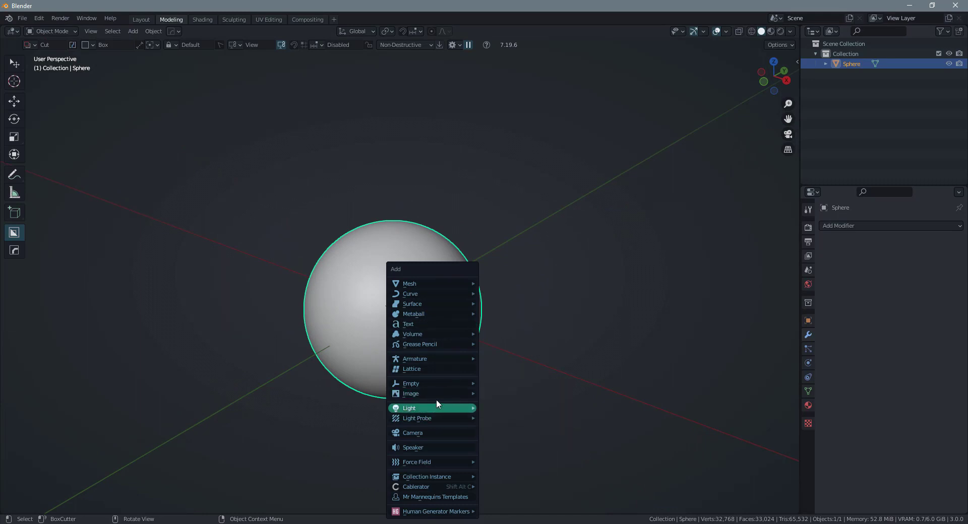
{"action": "left_click", "coordinate": [432, 432]}
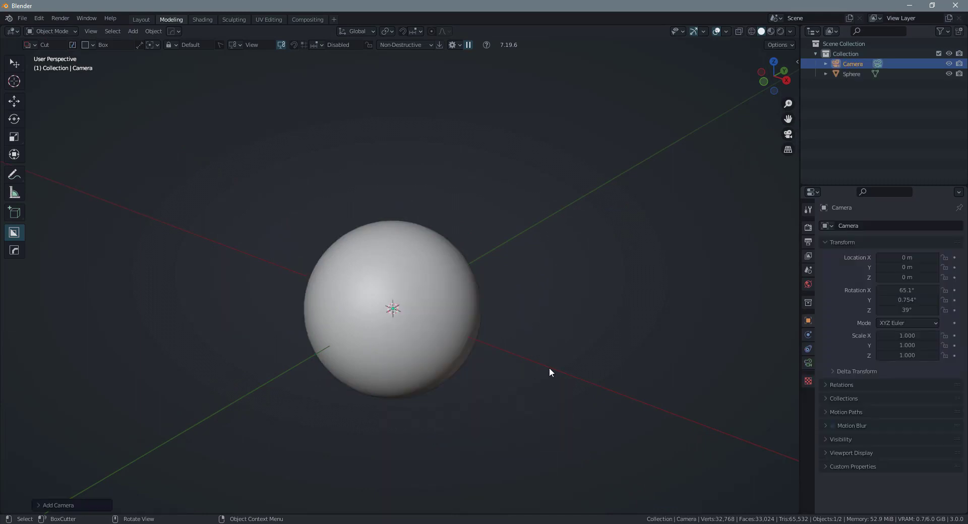
{"action": "key", "text": "g"}
{"action": "key", "text": "x"}
{"action": "left_click", "coordinate": [658, 401]}
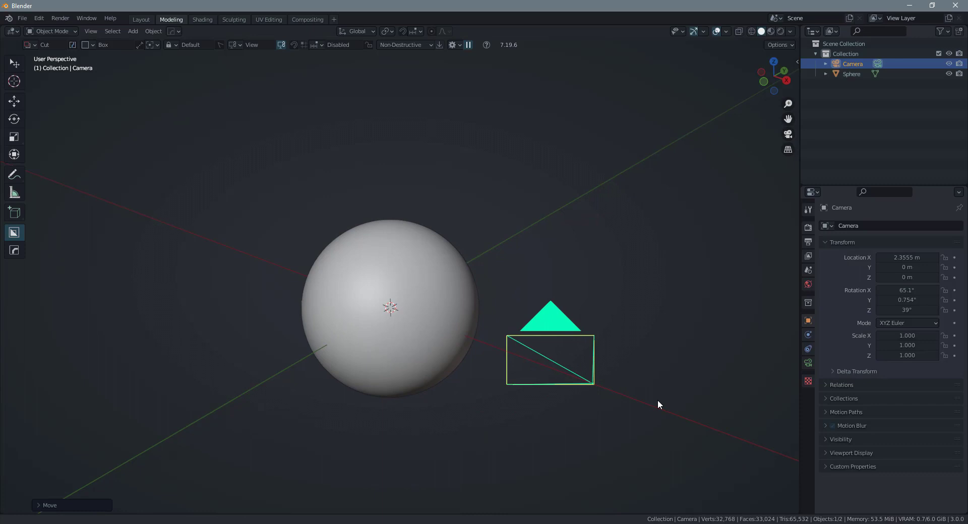
Clear the camera's rotation and rotate it 90° about the global Y axis so it points at the sphere
{"action": "middle_click_drag", "start_coordinate": [657, 401], "coordinate": [619, 377], "text": "shift"}
{"action": "key", "text": "alt+r"}
{"action": "left_click", "coordinate": [652, 396]}
{"action": "left_click", "coordinate": [569, 419]}
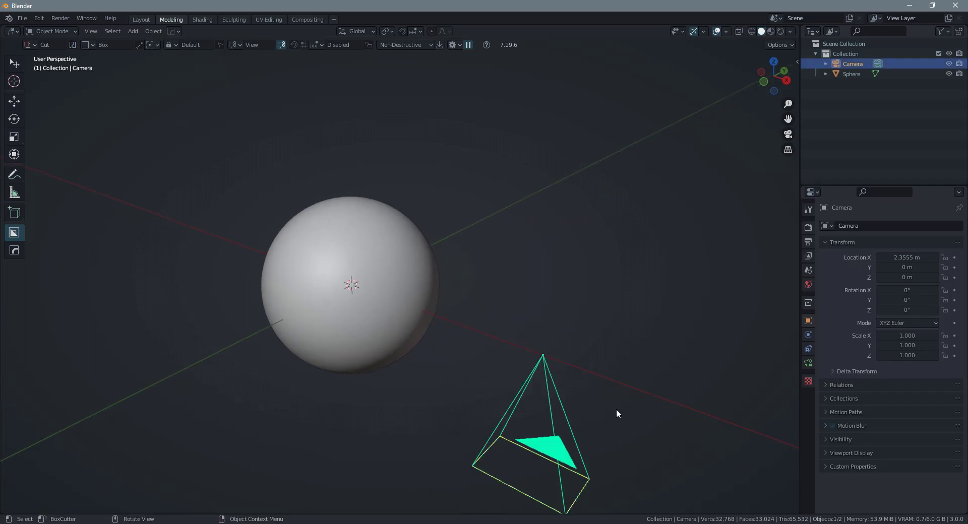
{"action": "key", "text": "r"}
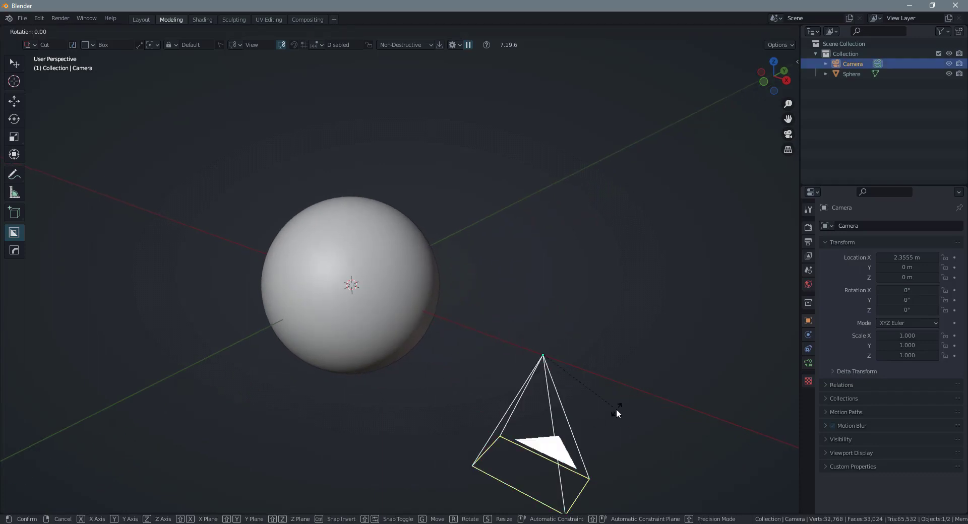
{"action": "key", "text": "y"}
{"action": "key", "text": "9"}
{"action": "key", "text": "0"}
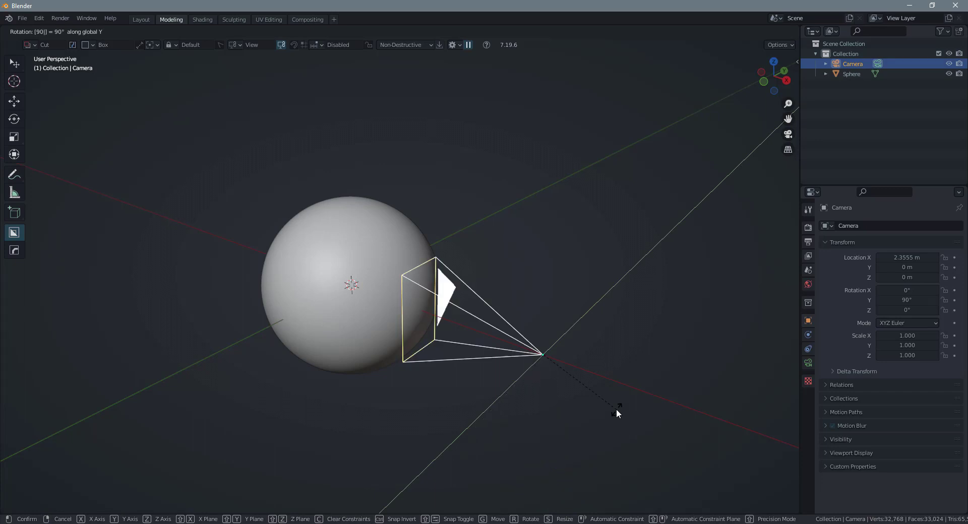
{"action": "key", "text": "Return"}
Rotate the camera 90° about the global X axis to level its frame
{"action": "key", "text": "r"}
{"action": "key", "text": "x"}
{"action": "key", "text": "9"}
{"action": "key", "text": "0"}
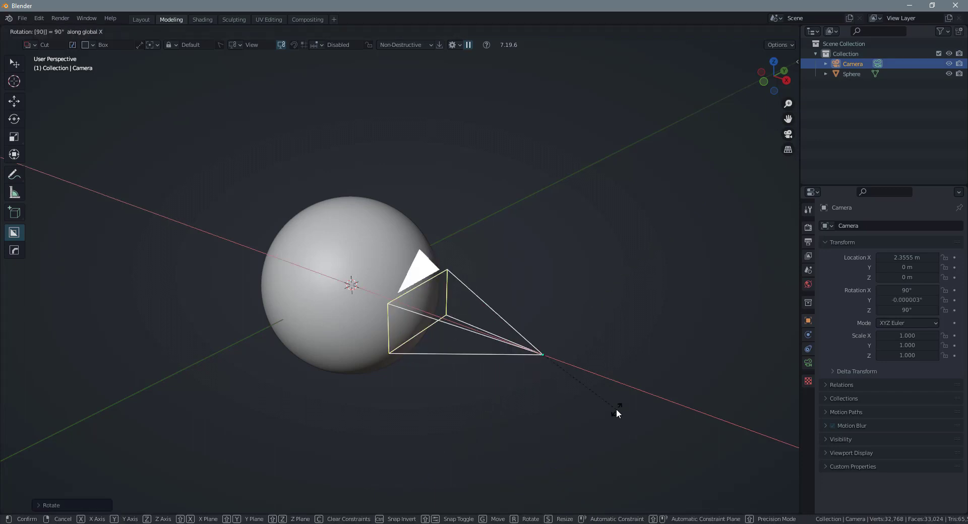
{"action": "key", "text": "Return"}
Move the camera away from the sphere along X to about 4.45 m and look through it
{"action": "key", "text": "g"}
{"action": "key", "text": "x"}
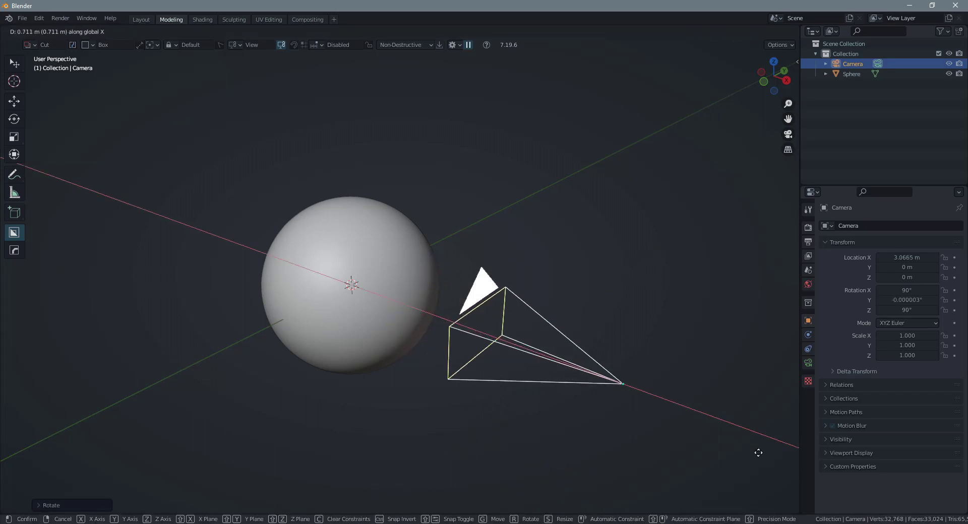
{"action": "key", "text": "Return"}
{"action": "scroll", "coordinate": [291, 423], "scroll_direction": "down", "scroll_amount": 4}
{"action": "key", "text": "KP_0"}
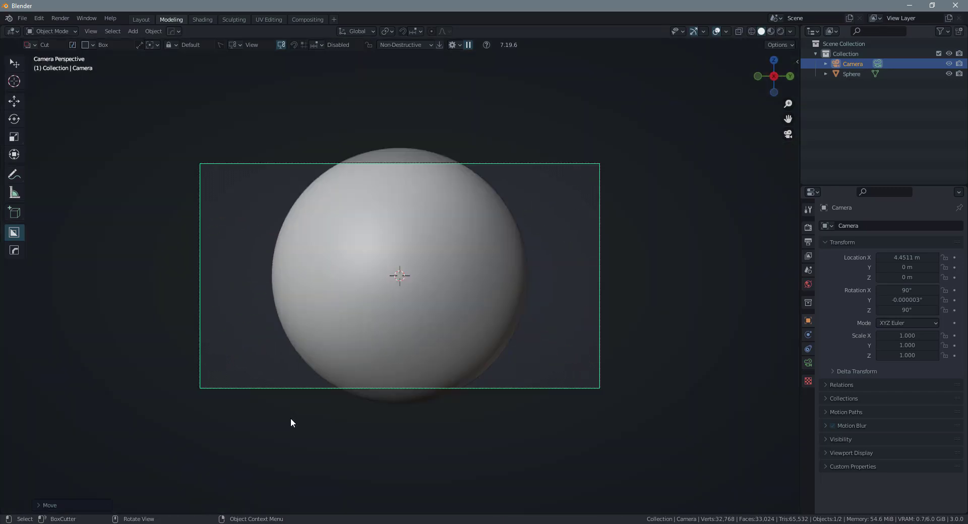
Move the camera farther back along X to about 5.21 m so the whole sphere fits inside the frame
{"action": "key", "text": "g"}
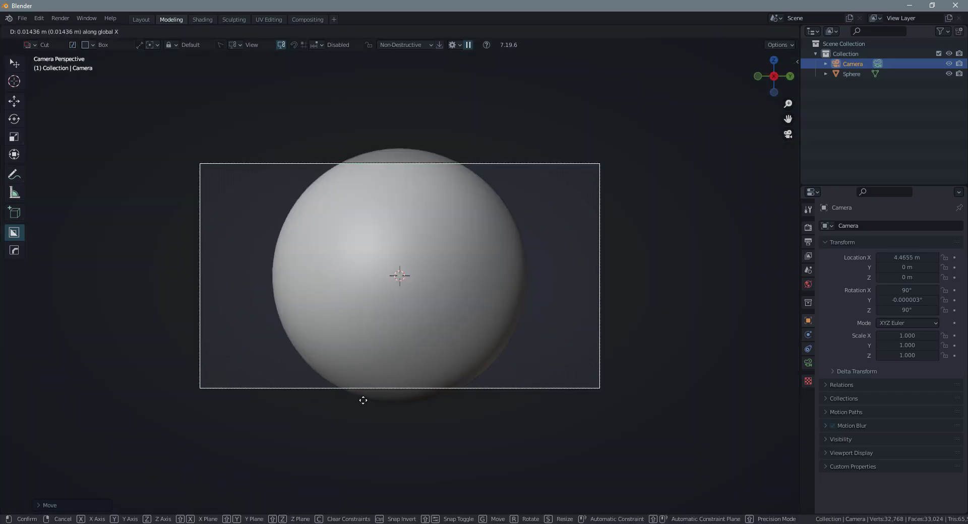
{"action": "key", "text": "x"}
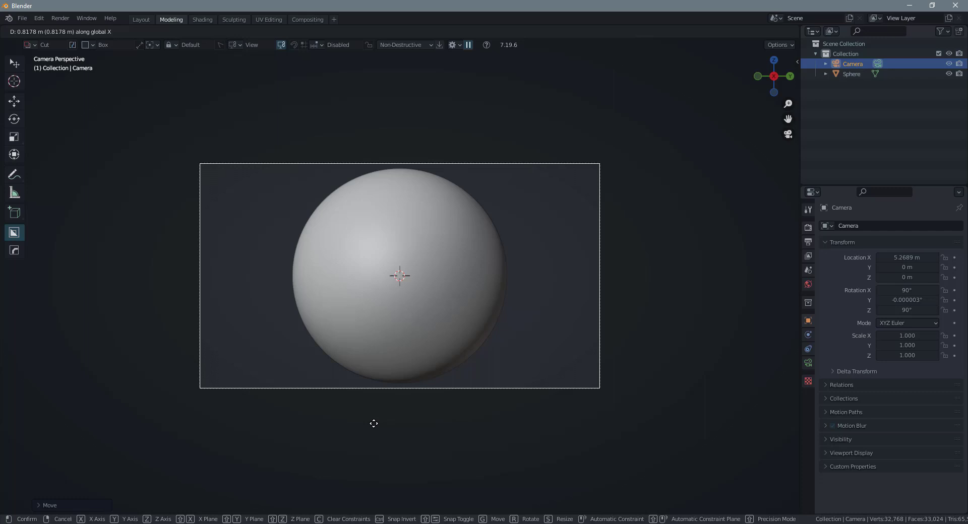
{"action": "key", "text": "Return"}
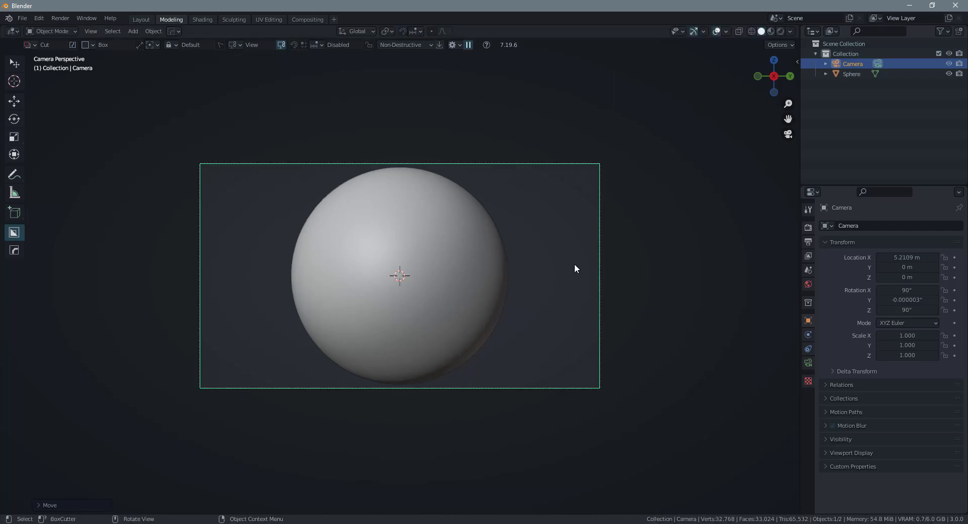
Add a Sun light and tilt it to about -30° around the X axis in the camera view
{"action": "key", "text": "shift+a"}
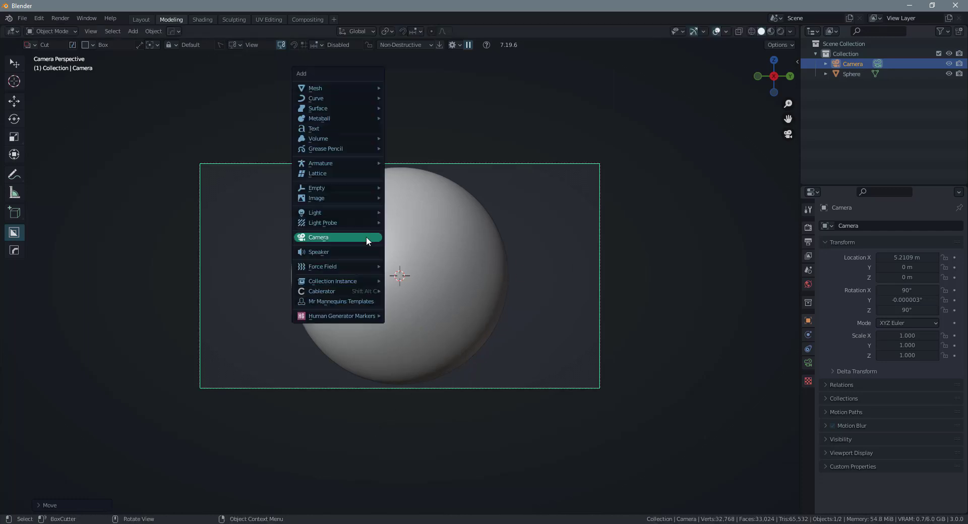
{"action": "mouse_move", "coordinate": [348, 213]}
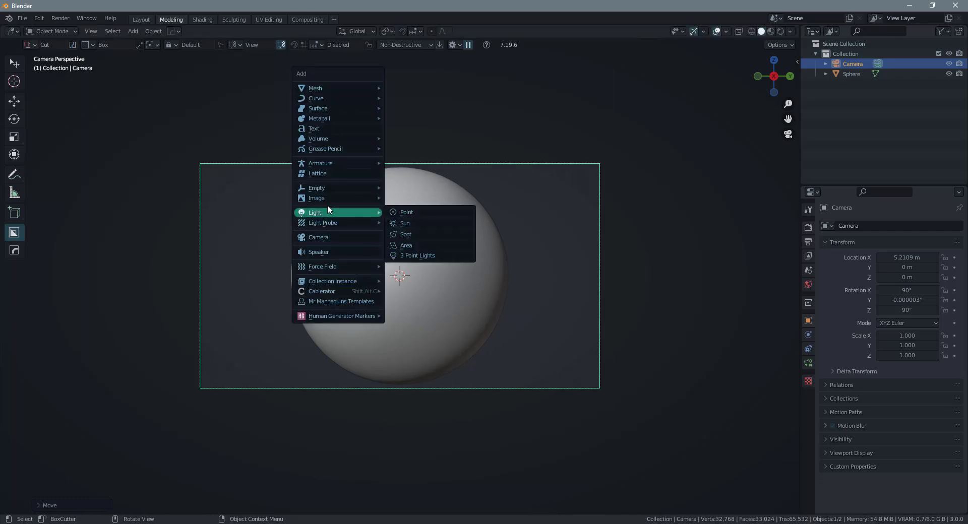
{"action": "left_click", "coordinate": [438, 224]}
{"action": "key", "text": "r"}
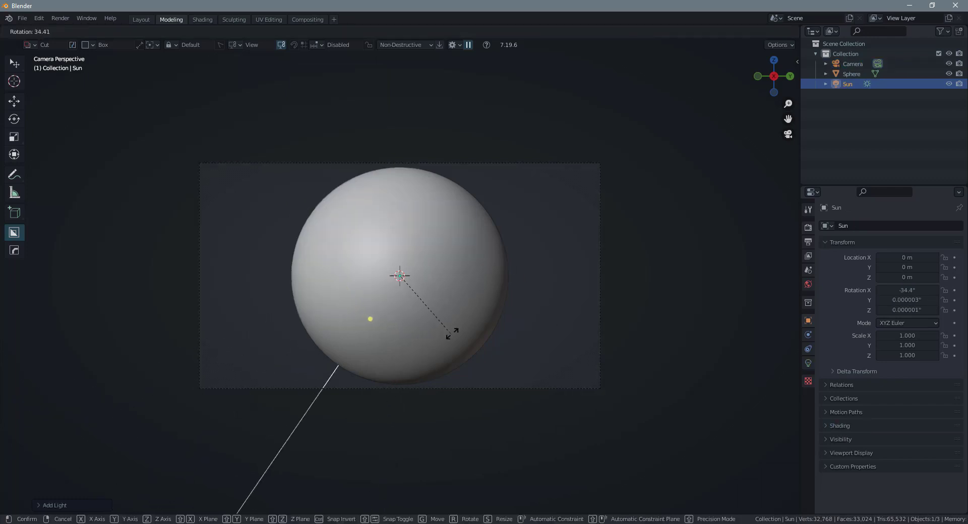
{"action": "left_click", "coordinate": [524, 329]}
Move the Sun light to the upper left of the sphere and set its strength to 8
{"action": "key", "text": "g"}
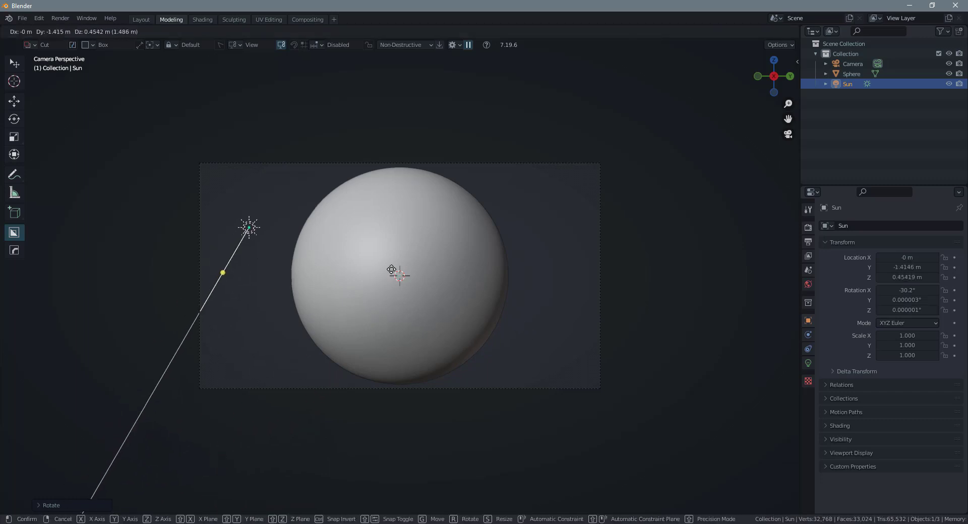
{"action": "left_click", "coordinate": [385, 269]}
{"action": "left_click", "coordinate": [807, 363]}
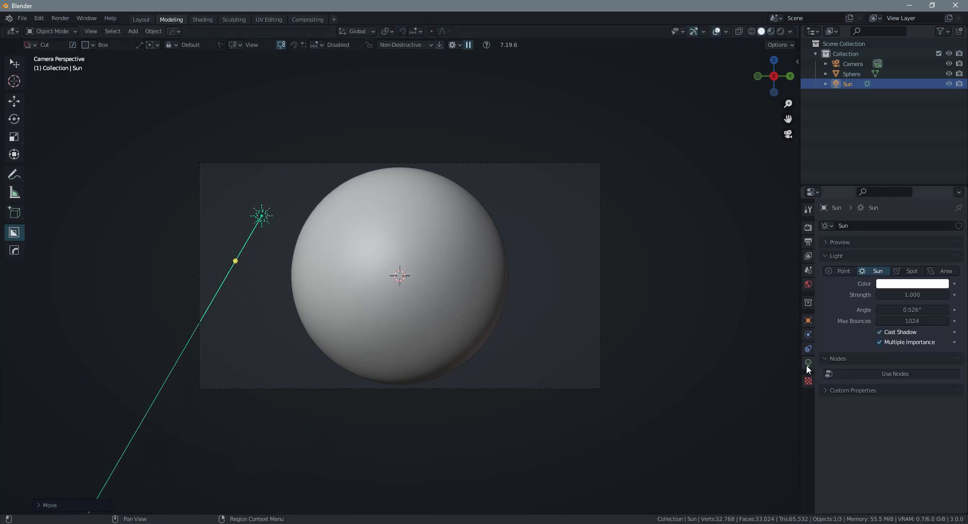
{"action": "left_click", "coordinate": [913, 296]}
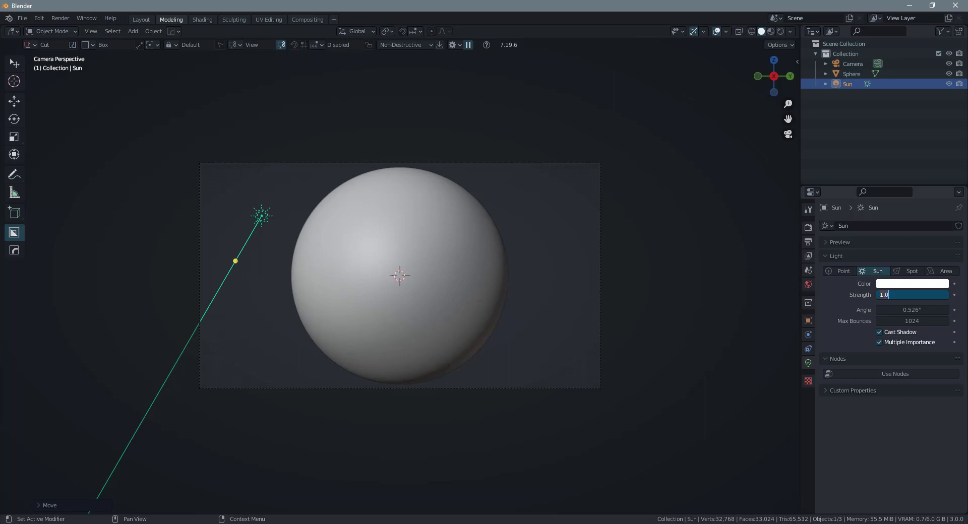
{"action": "type", "text": "8"}
{"action": "key", "text": "Return"}
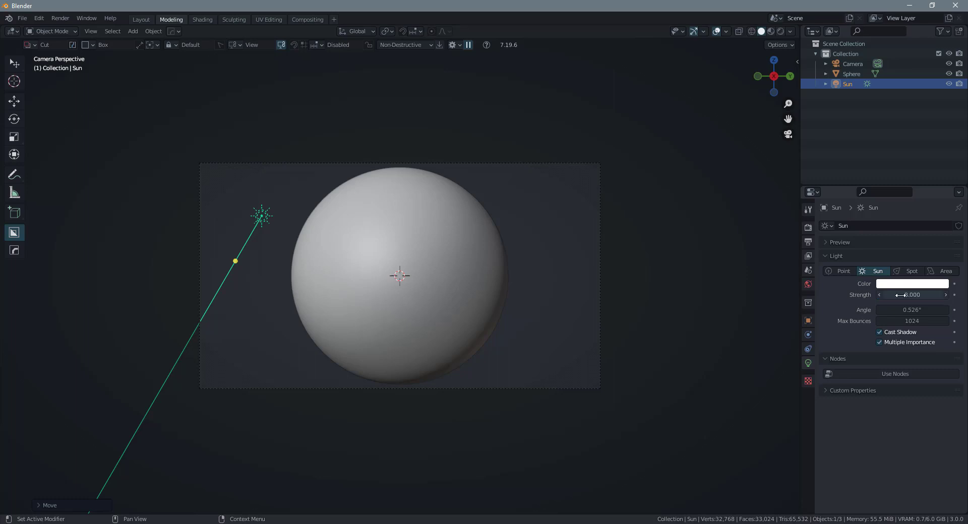
Set the scene's color management look to Very High Contrast
{"action": "left_click", "coordinate": [808, 227]}
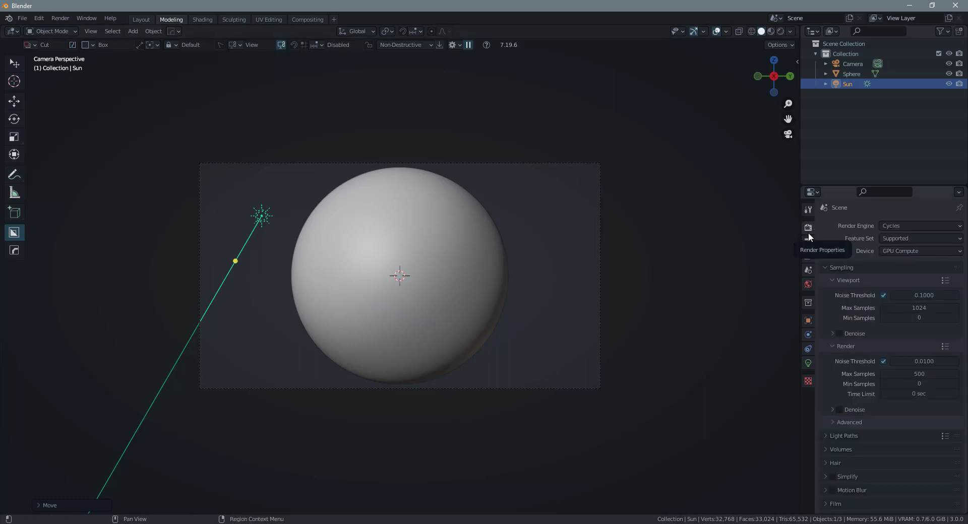
{"action": "scroll", "coordinate": [854, 316], "scroll_direction": "down", "scroll_amount": 5}
{"action": "scroll", "coordinate": [855, 318], "scroll_direction": "down", "scroll_amount": 2}
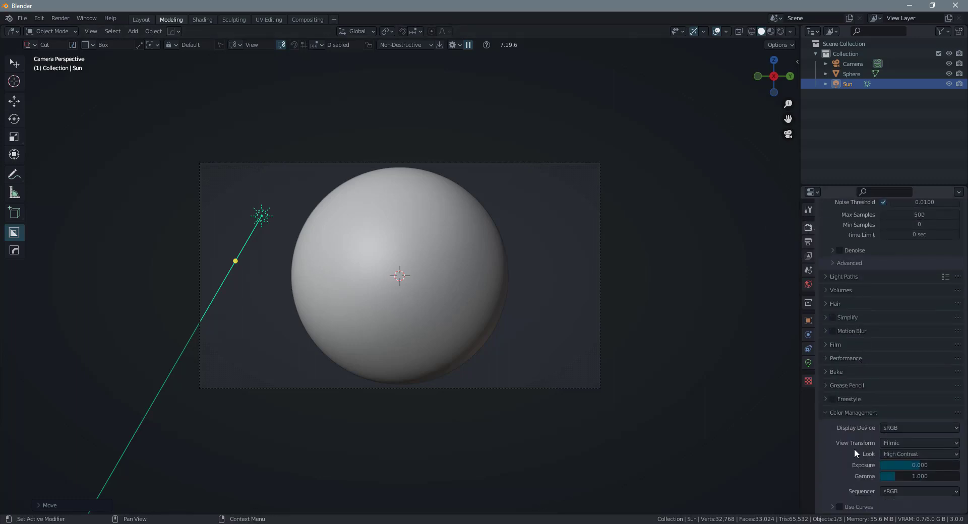
{"action": "left_click", "coordinate": [907, 453]}
{"action": "left_click", "coordinate": [910, 432]}
Display the viewport as rendered and rotate the Sun light about -75° around the global Z axis
{"action": "key", "text": "z"}
{"action": "key", "text": "8"}
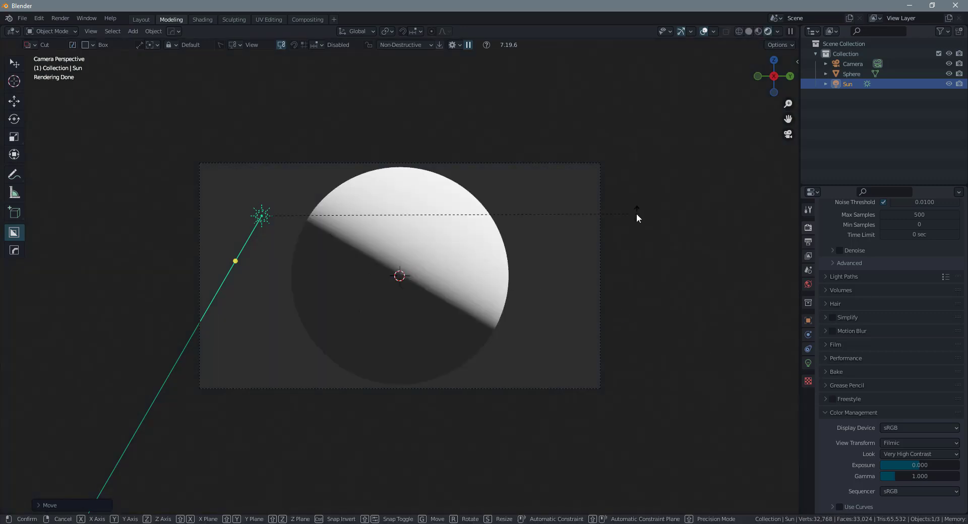
{"action": "key", "text": "r"}
{"action": "key", "text": "z"}
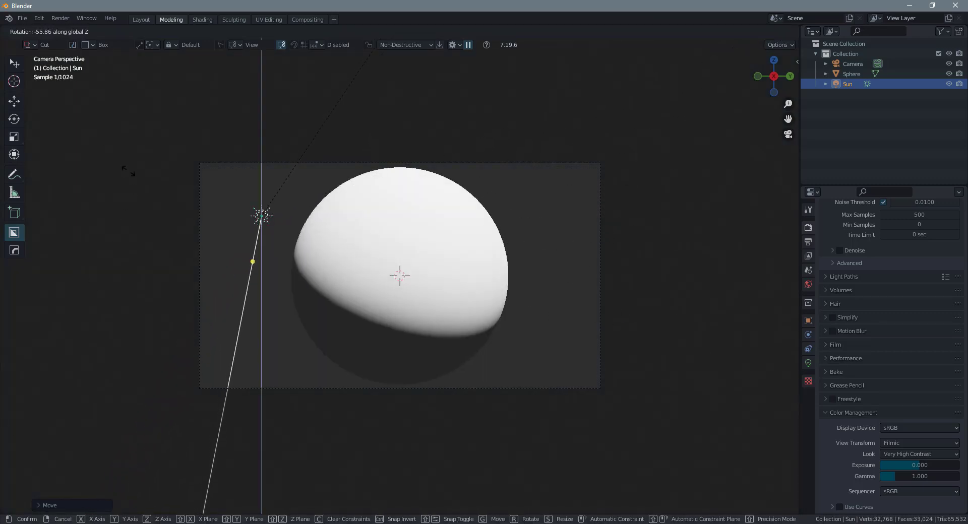
{"action": "left_click", "coordinate": [650, 142]}
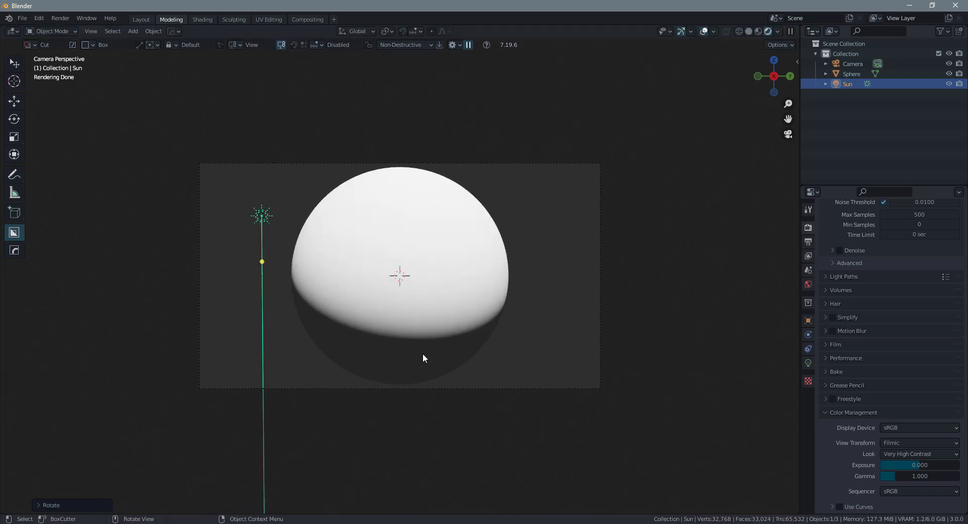
Rotate the Sun light about 20° around the global Y axis to light more of the sphere's front
{"action": "key", "text": "r"}
{"action": "key", "text": "y"}
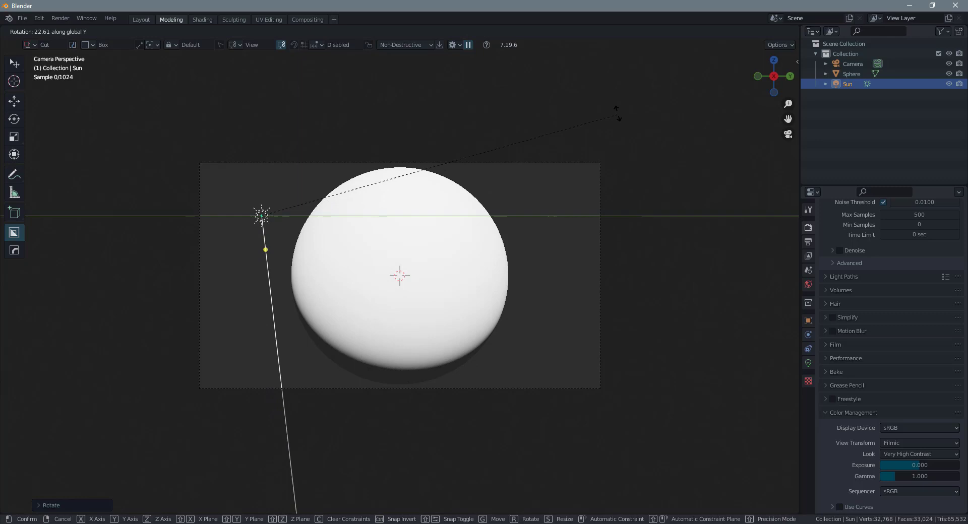
{"action": "left_click", "coordinate": [616, 144]}
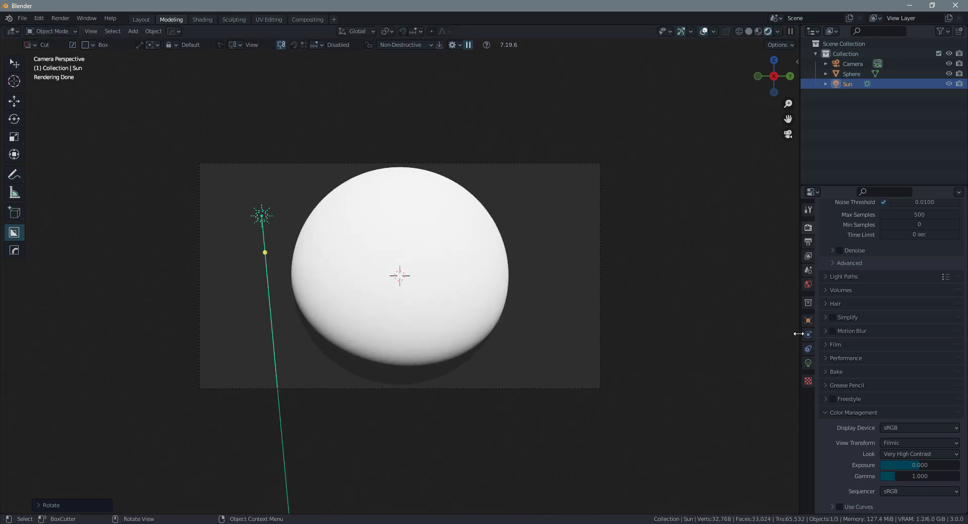
Create a new material on the sphere and name it Planet
{"action": "left_click", "coordinate": [474, 297]}
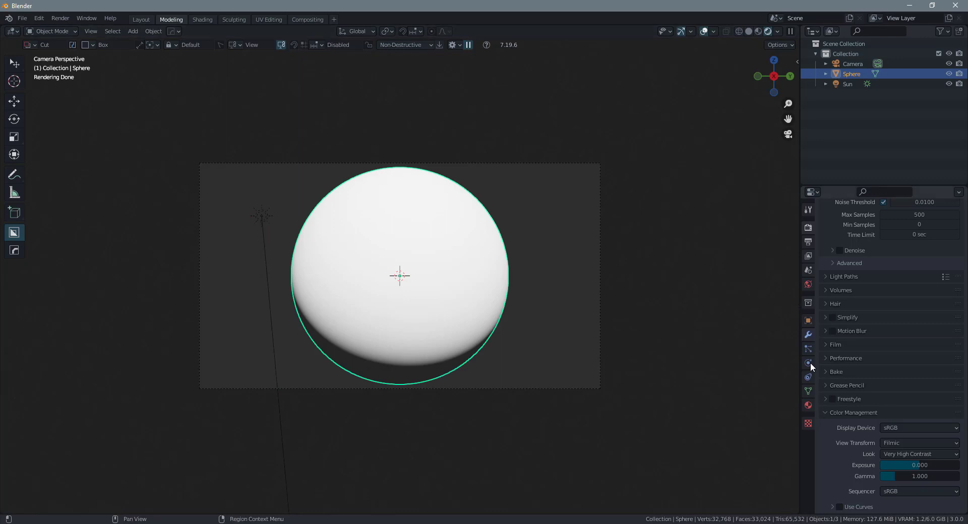
{"action": "left_click", "coordinate": [806, 406]}
{"action": "left_click", "coordinate": [849, 270]}
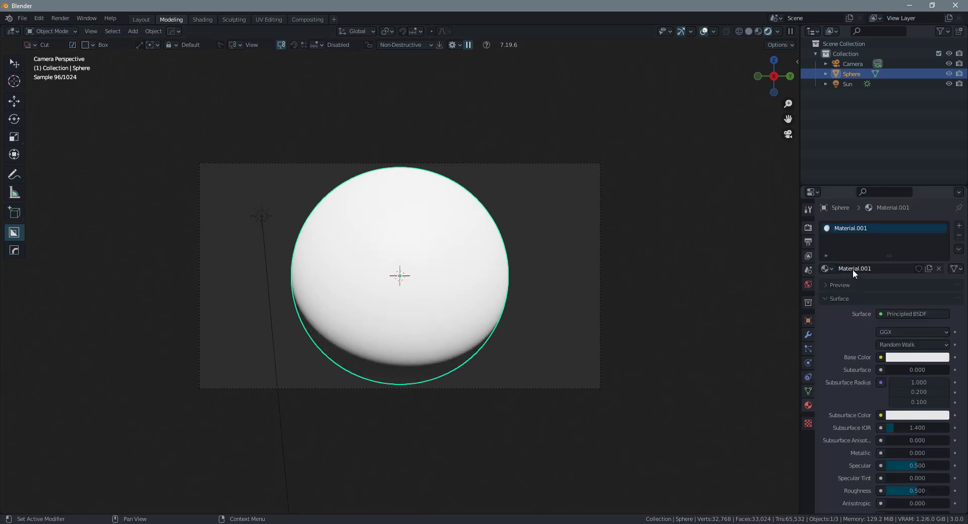
{"action": "left_click", "coordinate": [852, 269]}
{"action": "type", "text": "Planet"}
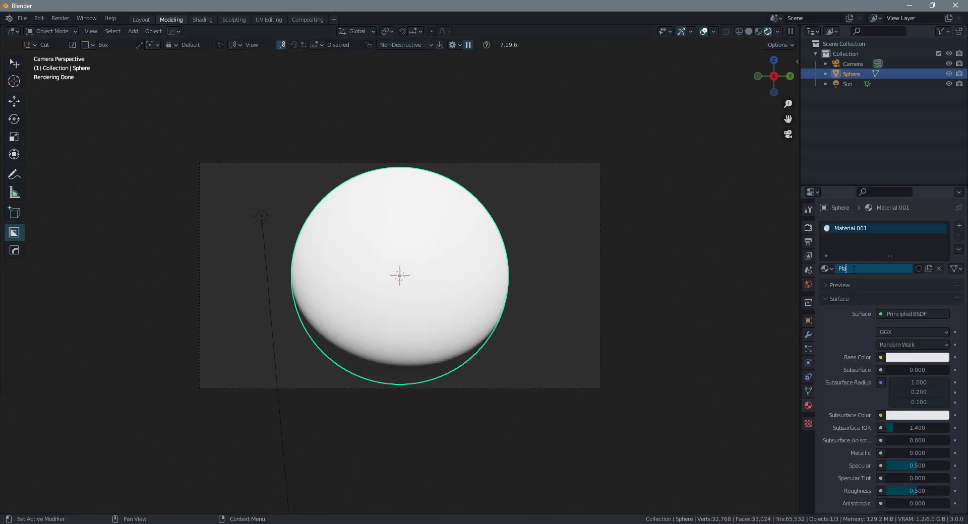
{"action": "key", "text": "Return"}
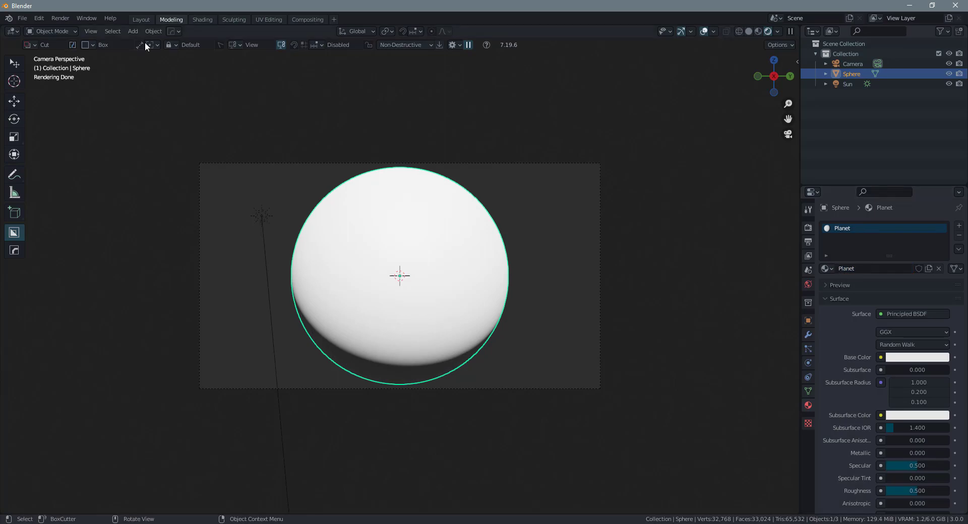
Set up the Shading workspace with a widened viewport that shows the rendered camera view without overlays
{"action": "left_click", "coordinate": [202, 19]}
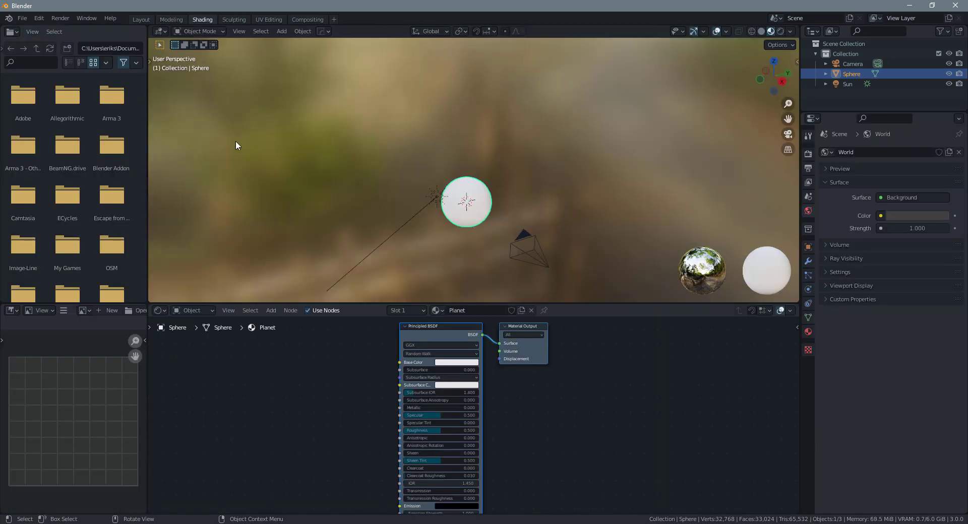
{"action": "left_click_drag", "start_coordinate": [147, 75], "coordinate": [4, 73]}
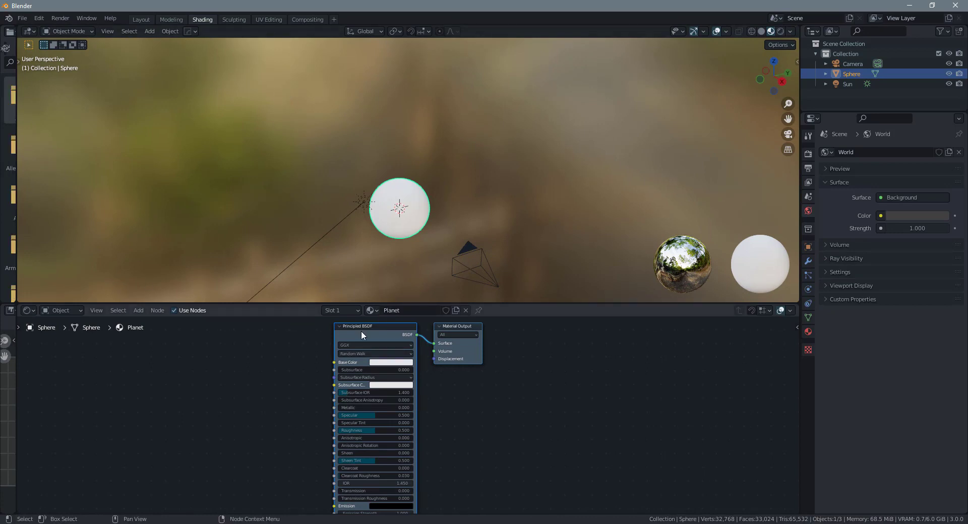
{"action": "left_click", "coordinate": [781, 31]}
{"action": "key", "text": "KP_0"}
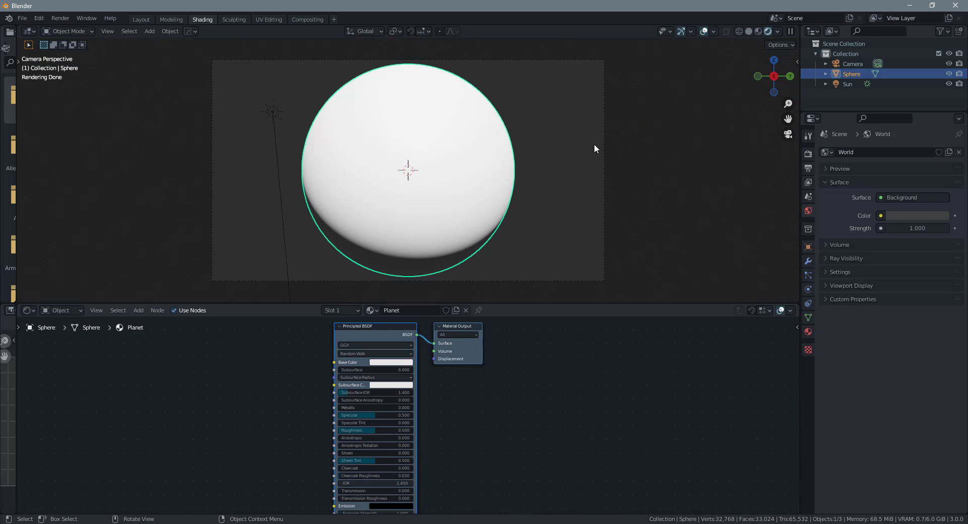
{"action": "scroll", "coordinate": [598, 151], "scroll_direction": "up", "scroll_amount": 1}
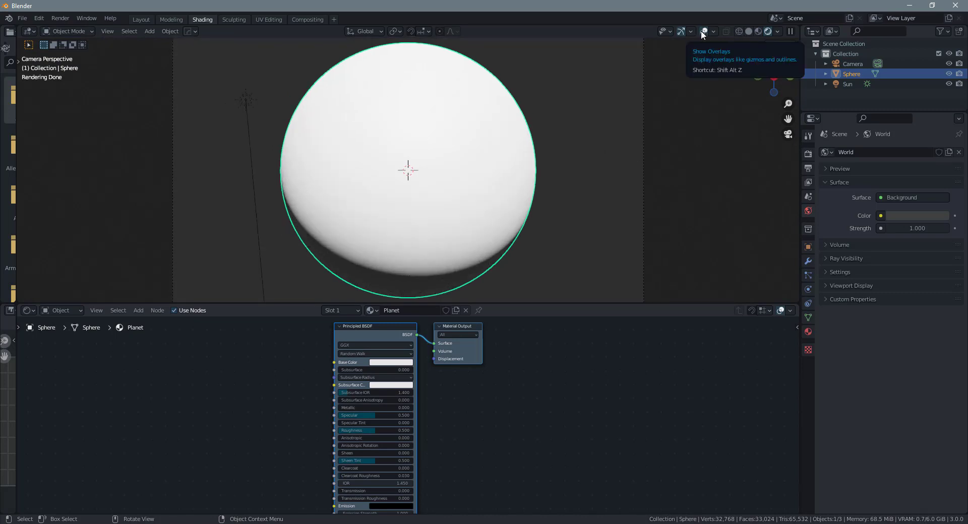
{"action": "left_click", "coordinate": [704, 31]}
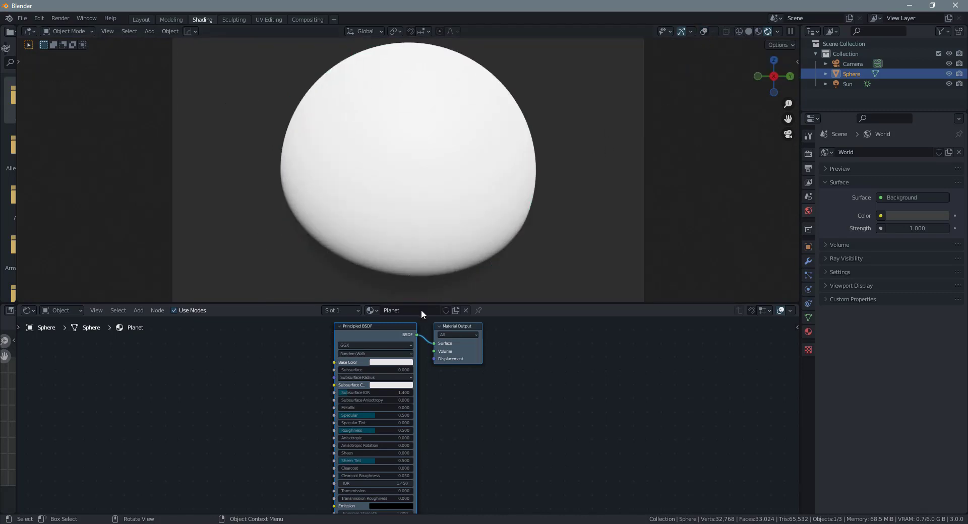
Examine the Moon Thri.png and Moon Thri Normal.png image texture nodes in the Planet material
{"action": "middle_click_drag", "start_coordinate": [283, 378], "coordinate": [398, 394]}
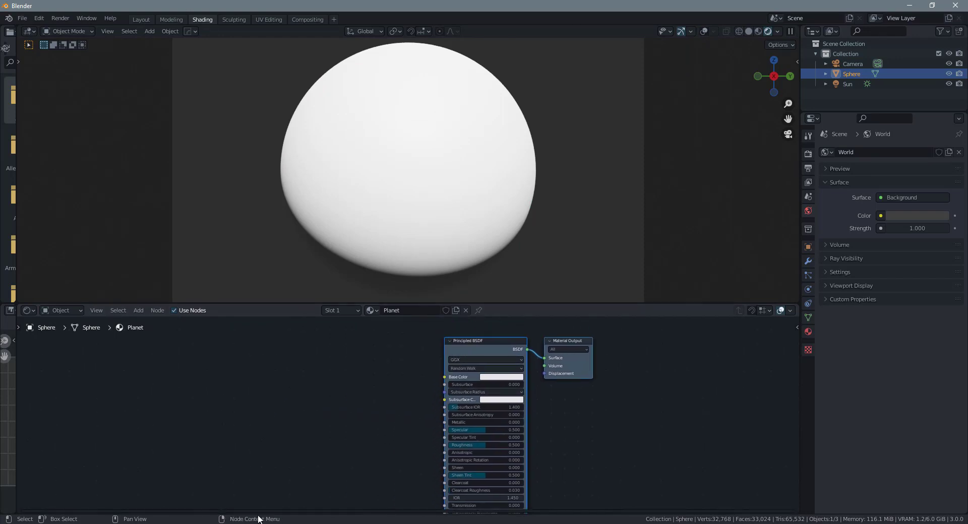
{"action": "scroll", "coordinate": [451, 360], "scroll_direction": "up", "scroll_amount": 1}
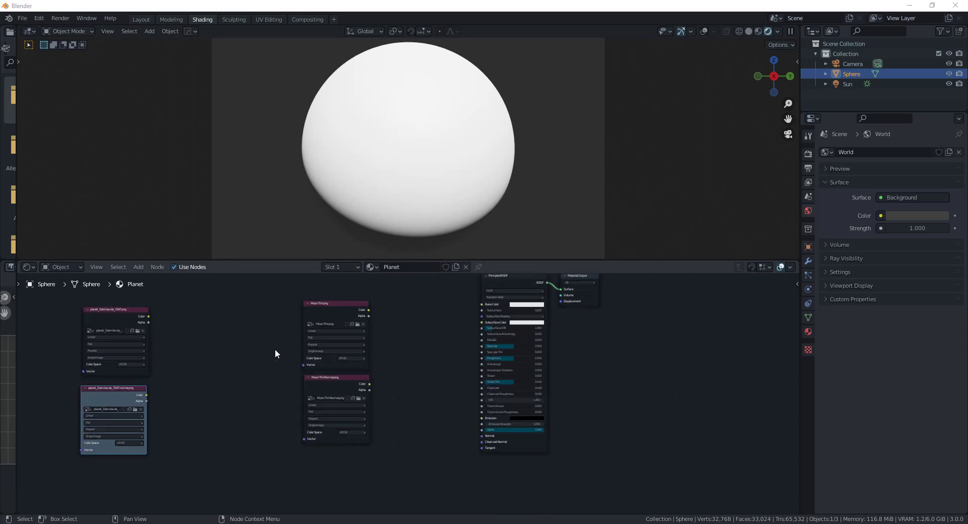
{"action": "scroll", "coordinate": [378, 346], "scroll_direction": "up", "scroll_amount": 5}
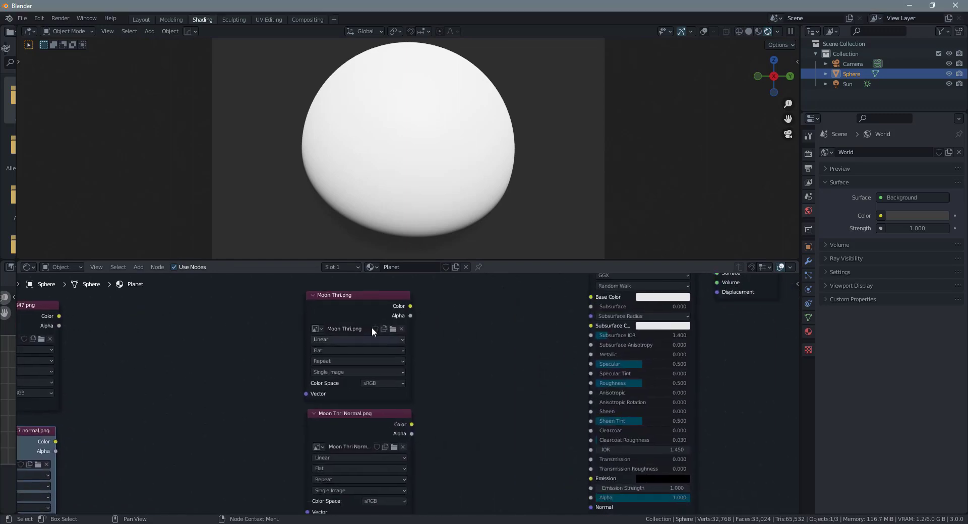
{"action": "middle_click_drag", "start_coordinate": [372, 328], "coordinate": [368, 316]}
{"action": "middle_click_drag", "start_coordinate": [422, 382], "coordinate": [520, 406]}
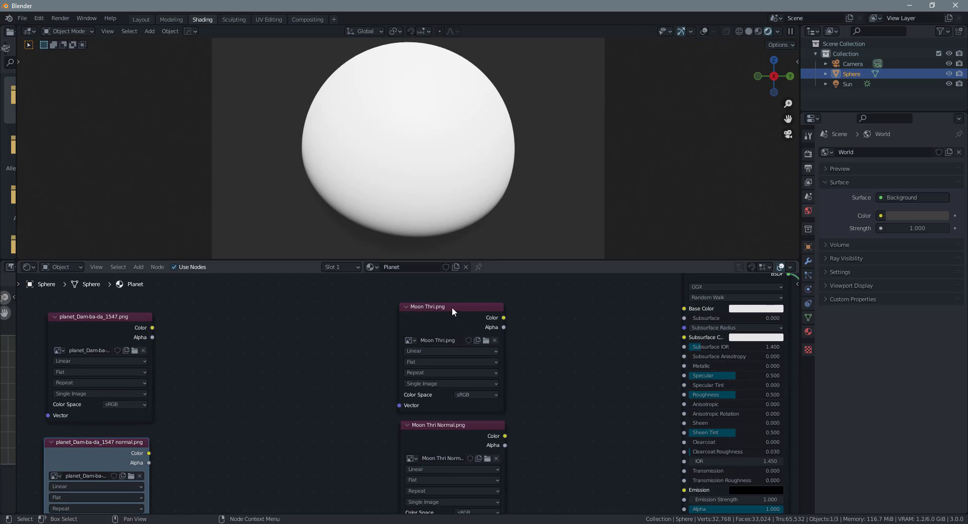
{"action": "middle_click_drag", "start_coordinate": [416, 304], "coordinate": [359, 316]}
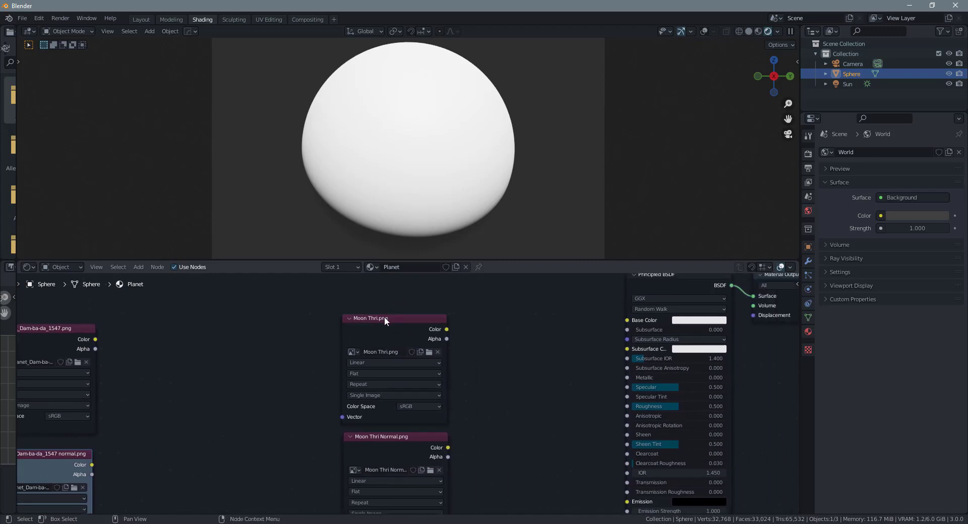
{"action": "middle_click_drag", "start_coordinate": [400, 414], "coordinate": [410, 396]}
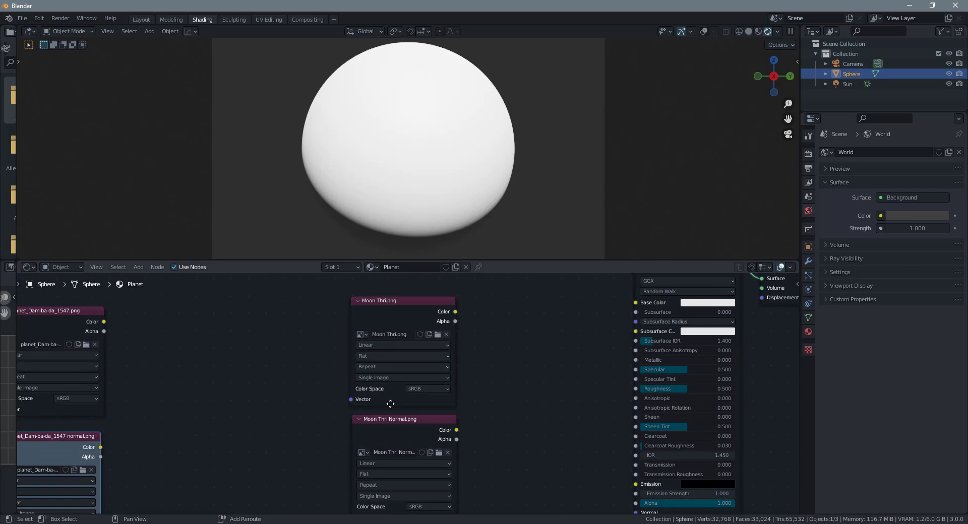
{"action": "scroll", "coordinate": [407, 380], "scroll_direction": "down", "scroll_amount": 1}
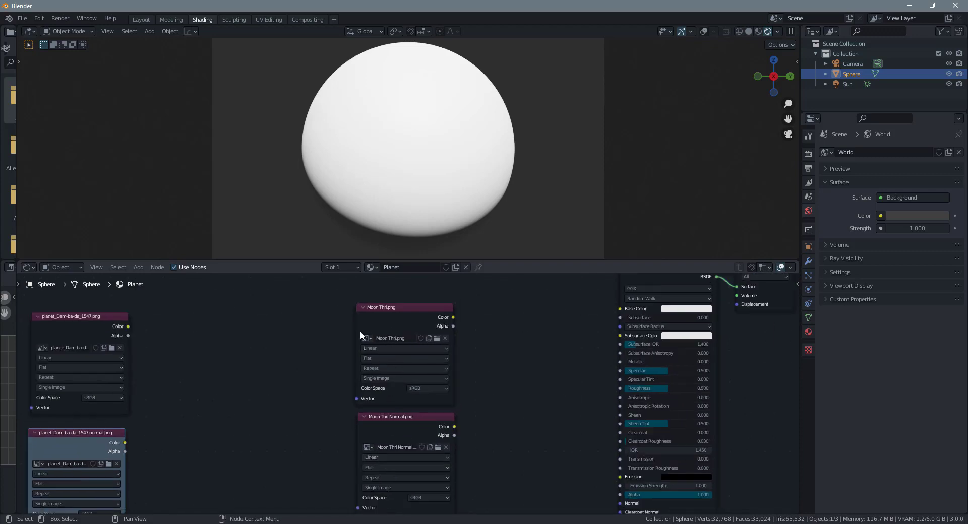
Examine the planet_Dam-ba-da_1547.png image texture node and its matching normal texture node
{"action": "middle_click_drag", "start_coordinate": [352, 351], "coordinate": [653, 356], "text": "shift"}
{"action": "scroll", "coordinate": [384, 398], "scroll_direction": "up", "scroll_amount": 3}
{"action": "middle_click_drag", "start_coordinate": [392, 401], "coordinate": [382, 384], "text": "shift"}
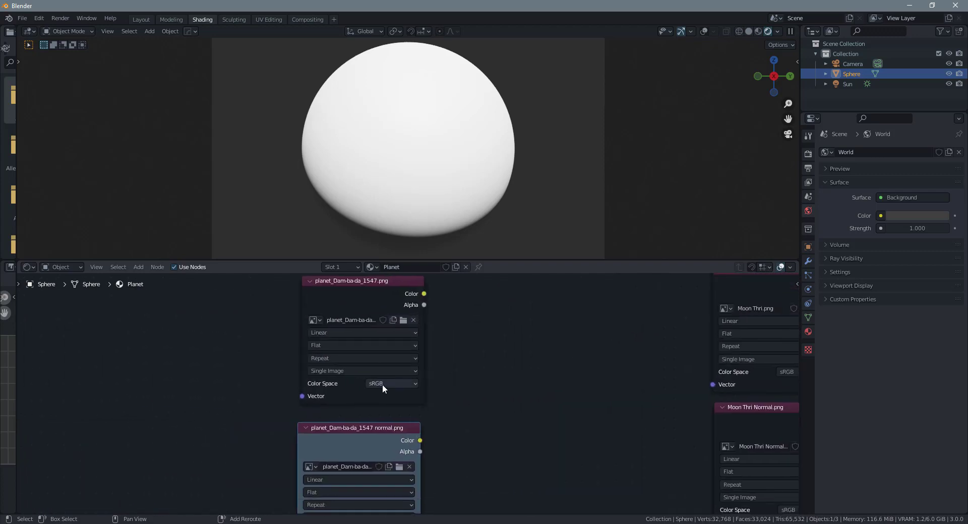
{"action": "scroll", "coordinate": [382, 384], "scroll_direction": "up", "scroll_amount": 4}
{"action": "middle_click_drag", "start_coordinate": [351, 296], "coordinate": [373, 438]}
{"action": "scroll", "coordinate": [337, 398], "scroll_direction": "up", "scroll_amount": 4}
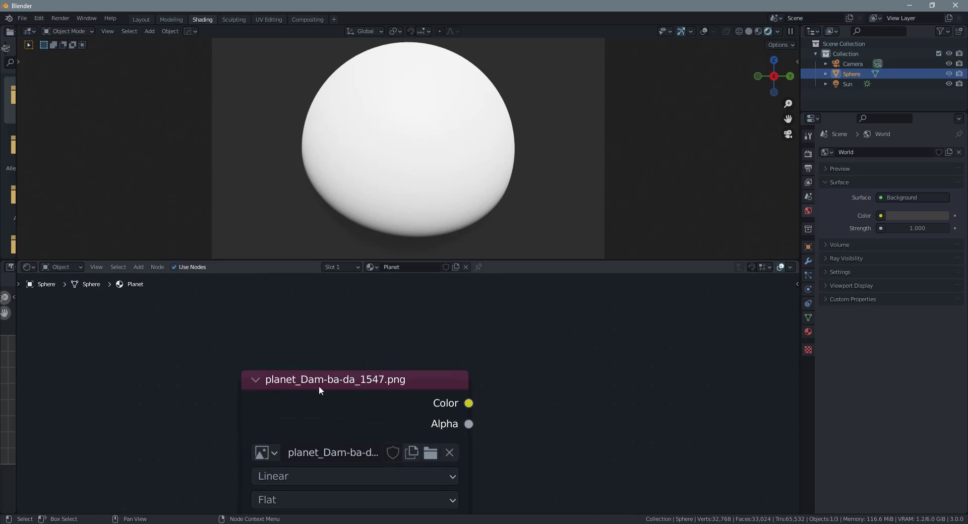
{"action": "scroll", "coordinate": [408, 382], "scroll_direction": "down", "scroll_amount": 2}
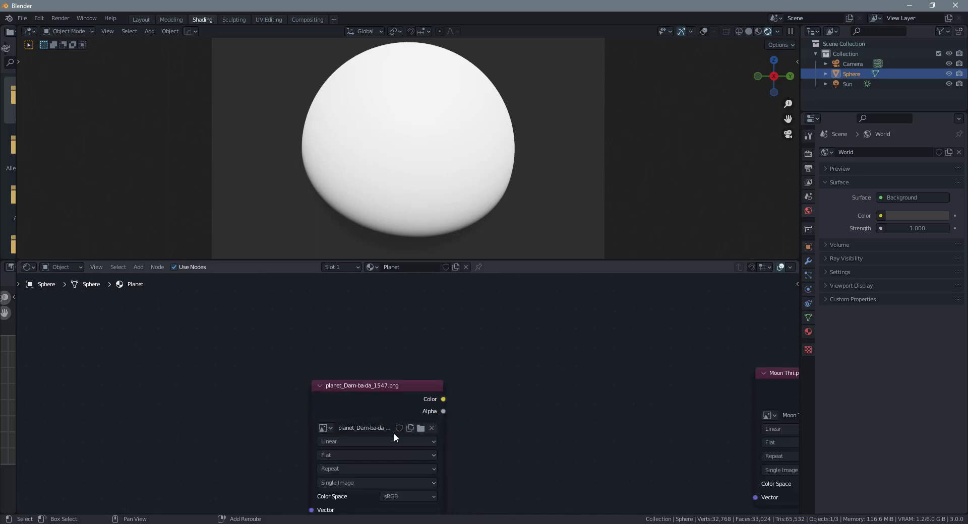
{"action": "middle_click_drag", "start_coordinate": [394, 433], "coordinate": [383, 371]}
{"action": "scroll", "coordinate": [392, 391], "scroll_direction": "down", "scroll_amount": 4}
{"action": "middle_click_drag", "start_coordinate": [401, 412], "coordinate": [374, 414]}
{"action": "scroll", "coordinate": [391, 399], "scroll_direction": "down", "scroll_amount": 2}
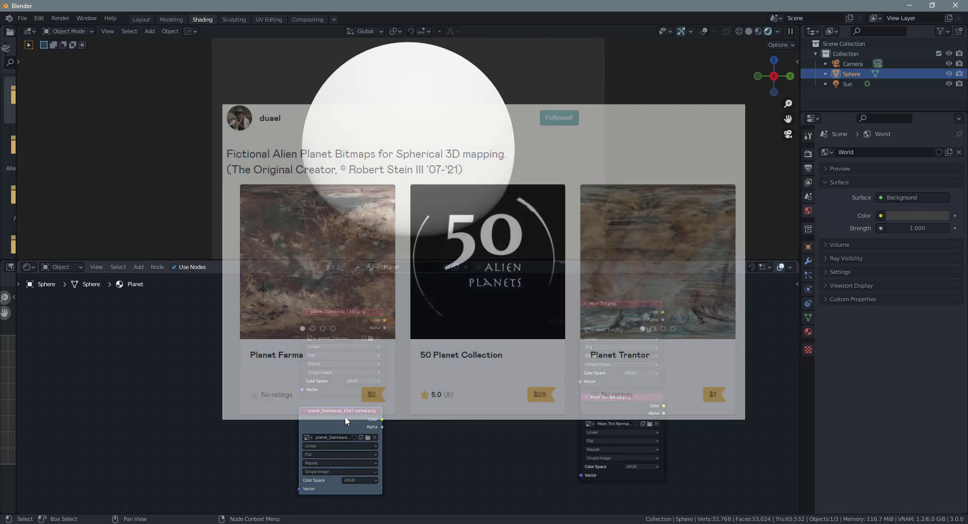
{"action": "middle_click_drag", "start_coordinate": [346, 417], "coordinate": [203, 411]}
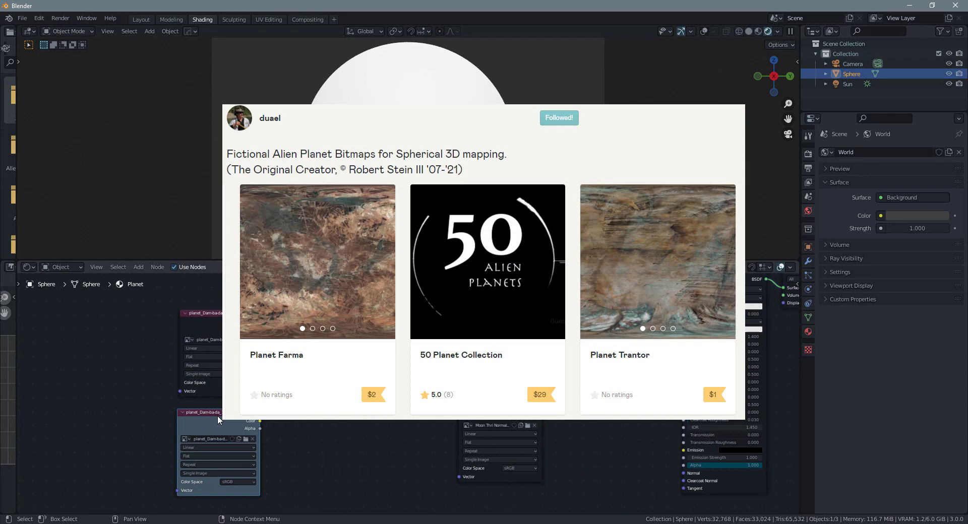
Connect the Moon Thri.png texture's color output to the Principled BSDF base color
{"action": "scroll", "coordinate": [237, 431], "scroll_direction": "up", "scroll_amount": 2}
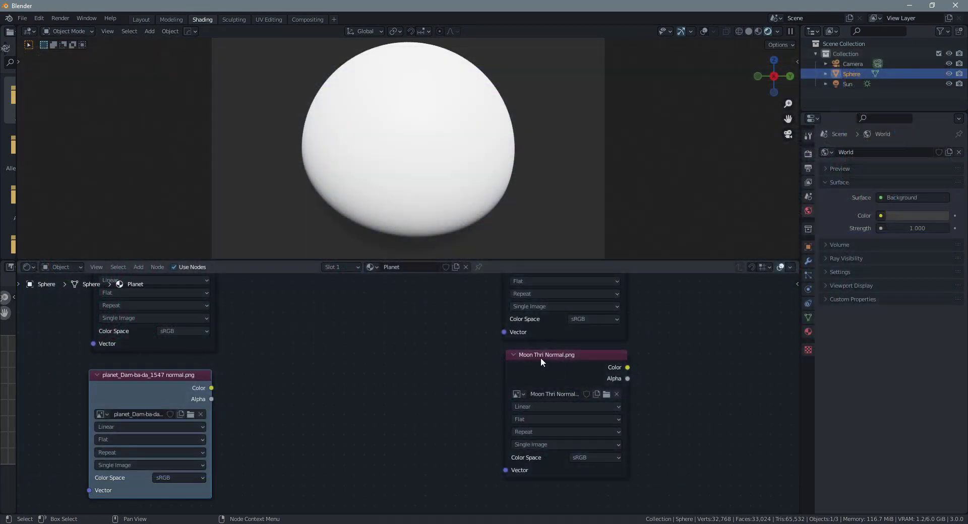
{"action": "scroll", "coordinate": [516, 369], "scroll_direction": "down", "scroll_amount": 11}
{"action": "middle_click_drag", "start_coordinate": [441, 350], "coordinate": [327, 351]}
{"action": "scroll", "coordinate": [422, 355], "scroll_direction": "up", "scroll_amount": 5}
{"action": "middle_click_drag", "start_coordinate": [408, 337], "coordinate": [383, 410]}
{"action": "scroll", "coordinate": [358, 359], "scroll_direction": "up", "scroll_amount": 3}
{"action": "scroll", "coordinate": [383, 358], "scroll_direction": "down", "scroll_amount": 1}
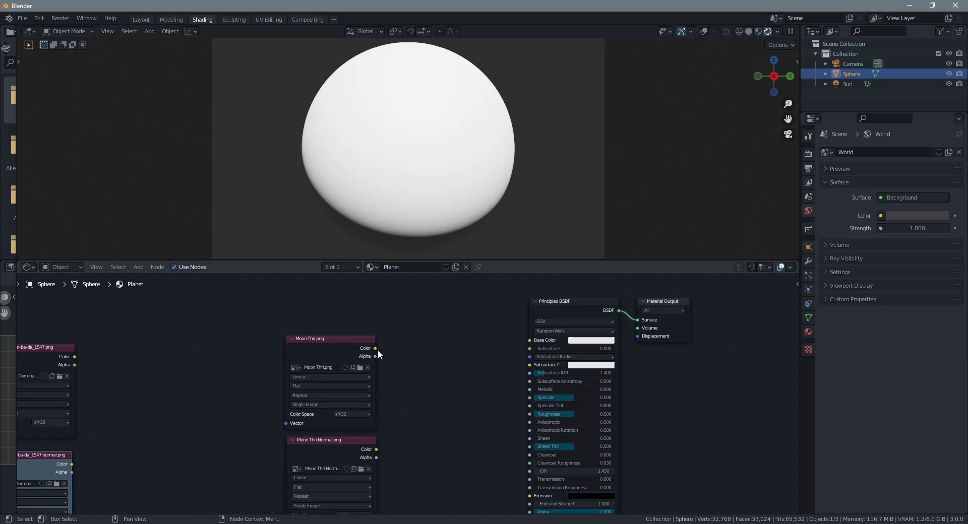
{"action": "left_click_drag", "start_coordinate": [375, 347], "coordinate": [529, 340]}
Add a Normal Map node between the Moon Thri Normal.png texture and the Principled BSDF
{"action": "middle_click_drag", "start_coordinate": [409, 379], "coordinate": [372, 356]}
{"action": "key", "text": "shift+a"}
{"action": "left_click", "coordinate": [421, 365]}
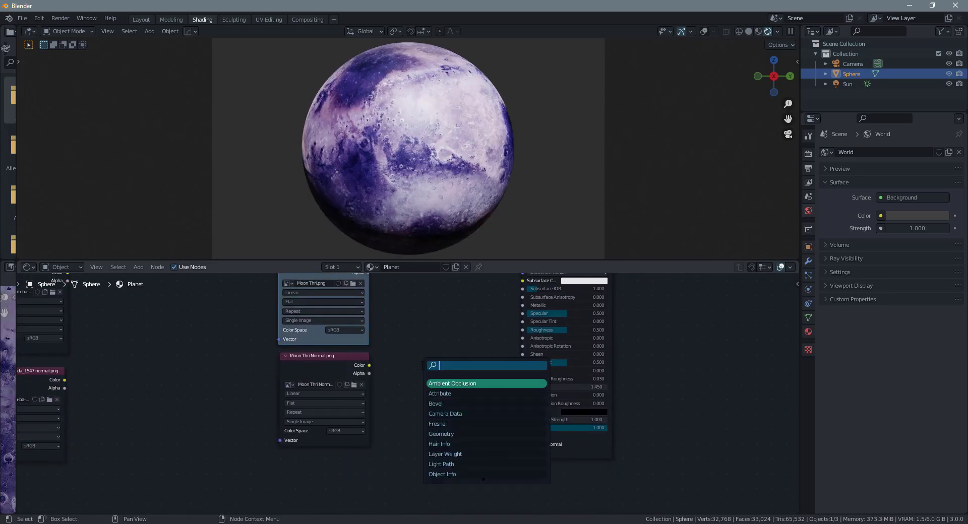
{"action": "type", "text": "nor"}
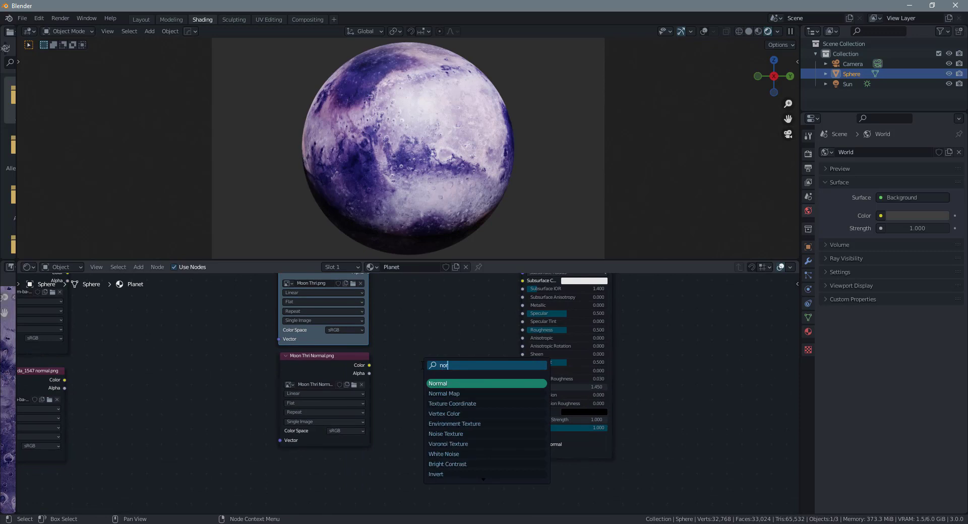
{"action": "key", "text": "Down"}
{"action": "key", "text": "Return"}
{"action": "left_click", "coordinate": [422, 365]}
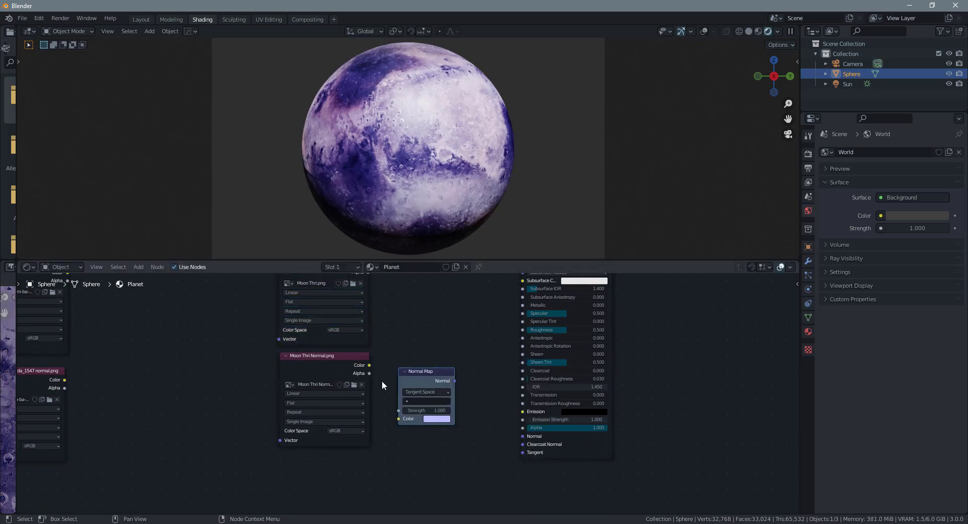
Connect Moon Thri Normal.png's color to the Normal Map's color input and the Normal Map to the Principled BSDF normal input
{"action": "left_click", "coordinate": [382, 352]}
{"action": "left_click_drag", "start_coordinate": [369, 365], "coordinate": [399, 419]}
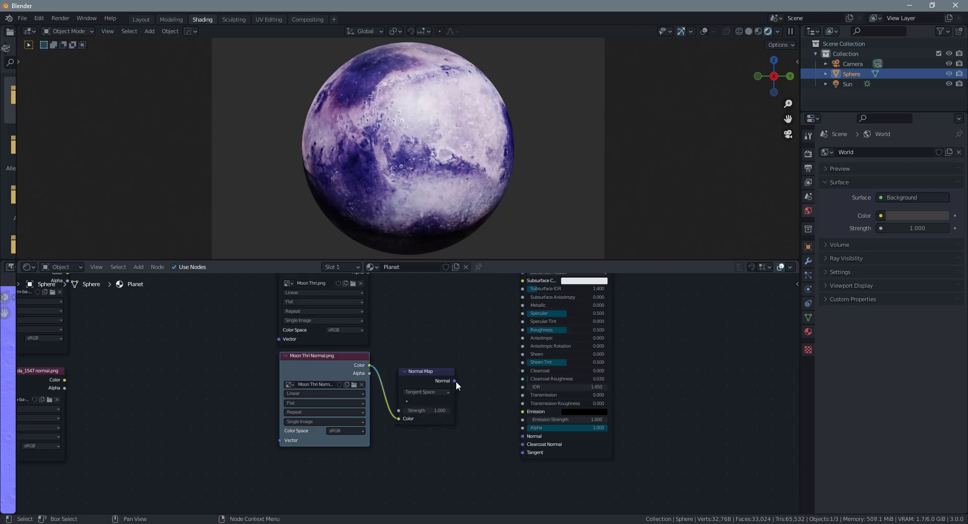
{"action": "left_click_drag", "start_coordinate": [455, 381], "coordinate": [524, 437]}
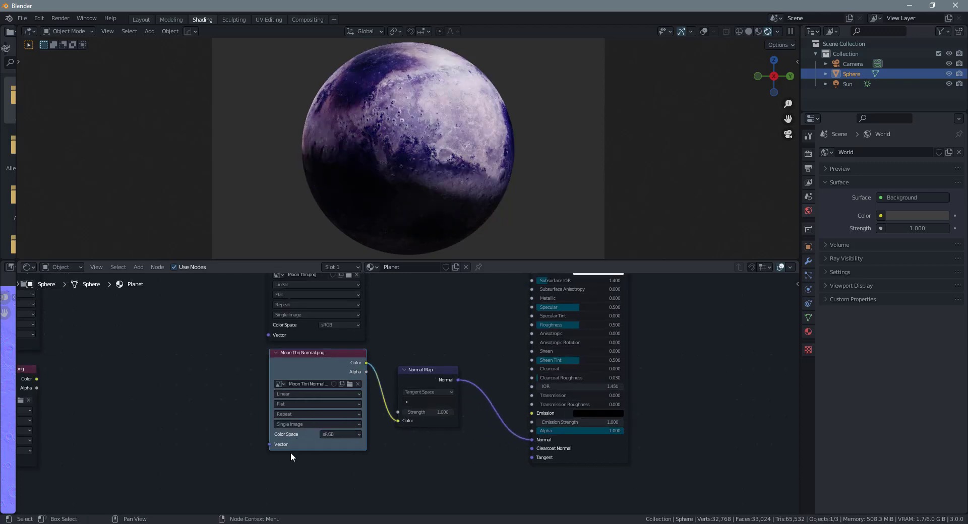
Set the color space of the Moon Thri Normal.png texture to Non-Color
{"action": "scroll", "coordinate": [291, 452], "scroll_direction": "up", "scroll_amount": 2}
{"action": "left_click", "coordinate": [315, 450]}
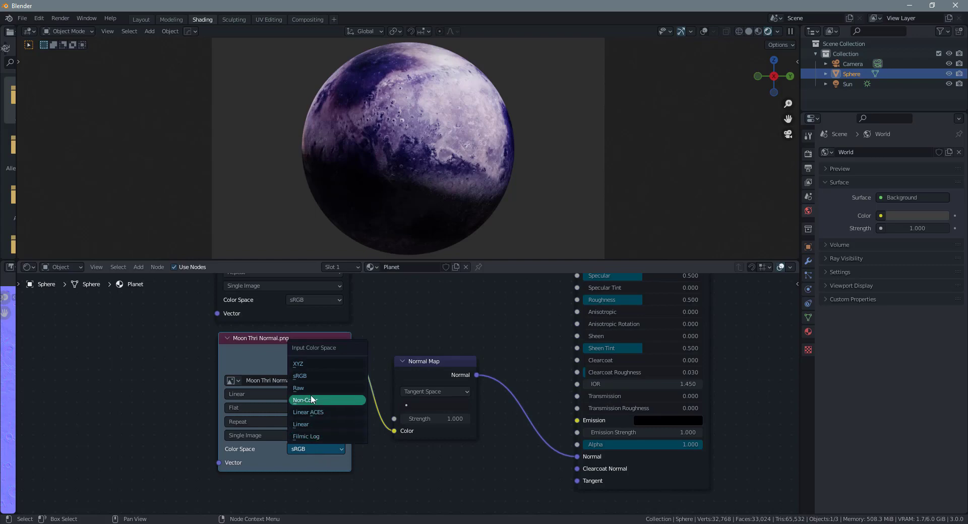
{"action": "left_click", "coordinate": [311, 396]}
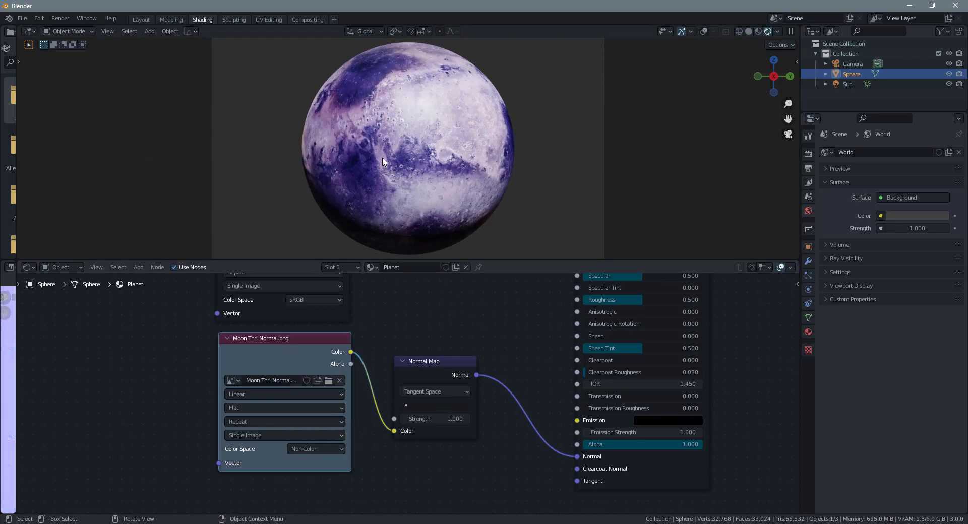
Set the Normal Map strength to 2.2 while viewing the planet's surface up close
{"action": "scroll", "coordinate": [387, 158], "scroll_direction": "up", "scroll_amount": 6}
{"action": "scroll", "coordinate": [457, 156], "scroll_direction": "up", "scroll_amount": 2}
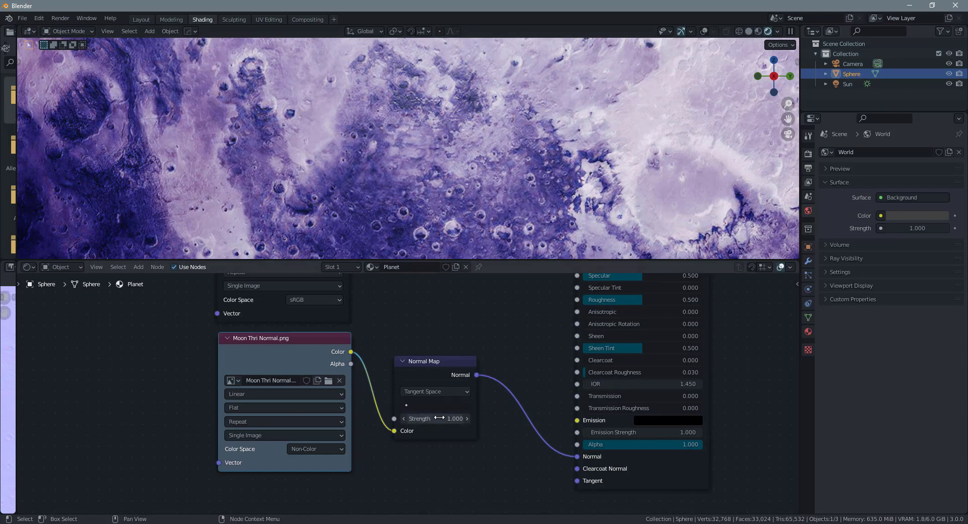
{"action": "left_click", "coordinate": [404, 419]}
{"action": "mouse_move", "coordinate": [435, 419]}
{"action": "left_mouse_down"}
{"action": "mouse_move", "coordinate": [518, 418]}
{"action": "mouse_move", "coordinate": [438, 419]}
{"action": "left_mouse_up"}
Add Texture Coordinate and Mapping nodes to the Moon Thri Normal.png texture and to the Moon Thri.png texture
{"action": "scroll", "coordinate": [378, 391], "scroll_direction": "down", "scroll_amount": 5}
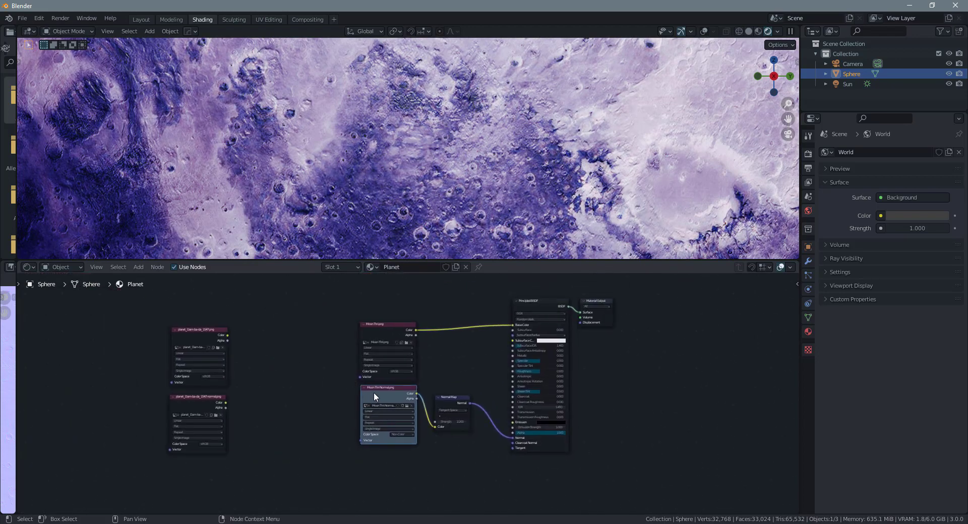
{"action": "key", "text": "ctrl+t"}
{"action": "left_click", "coordinate": [387, 331]}
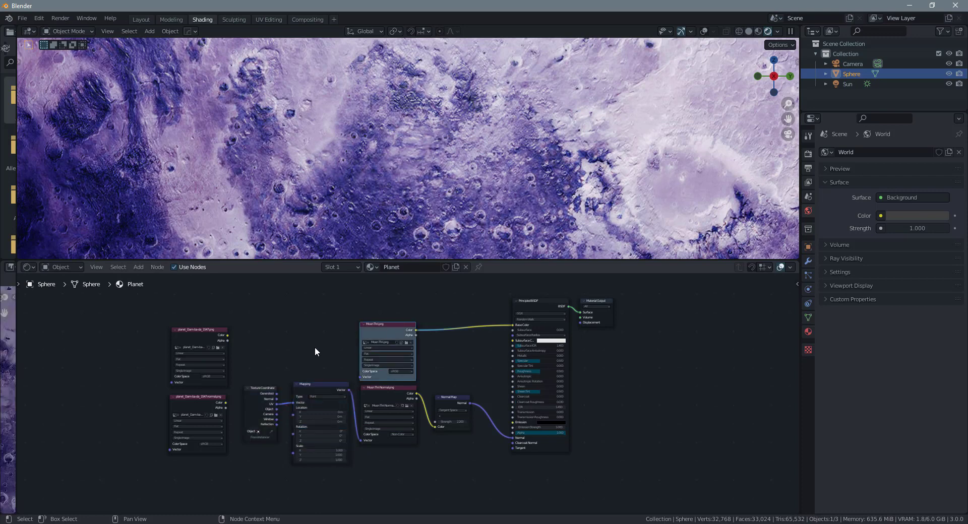
{"action": "middle_click_drag", "start_coordinate": [312, 350], "coordinate": [378, 385]}
{"action": "scroll", "coordinate": [376, 446], "scroll_direction": "up", "scroll_amount": 4}
{"action": "middle_click_drag", "start_coordinate": [386, 424], "coordinate": [419, 410]}
{"action": "scroll", "coordinate": [347, 390], "scroll_direction": "down", "scroll_amount": 1}
{"action": "scroll", "coordinate": [434, 360], "scroll_direction": "up", "scroll_amount": 4}
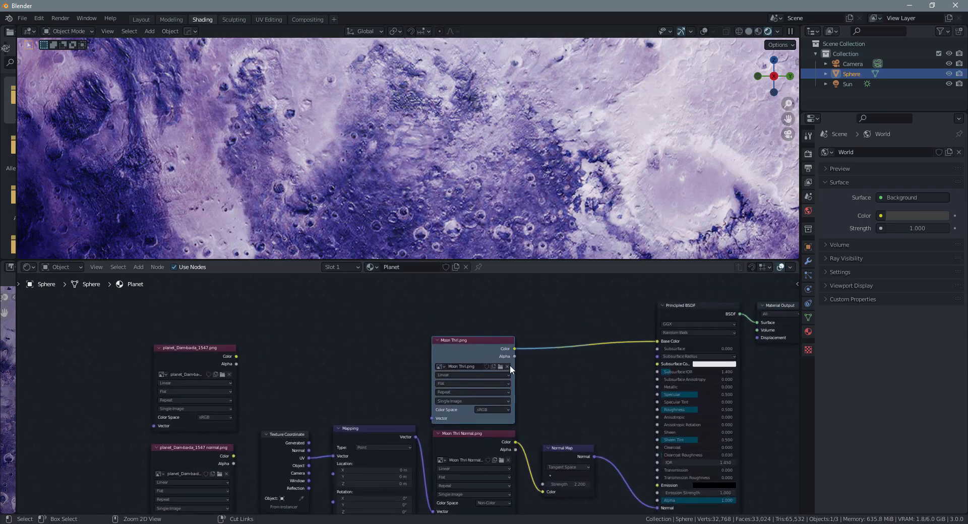
{"action": "key", "text": "ctrl+t"}
{"action": "scroll", "coordinate": [411, 383], "scroll_direction": "down", "scroll_amount": 1}
{"action": "left_click_drag", "start_coordinate": [383, 396], "coordinate": [383, 352]}
Move the planet_Dam-ba-da_1547.png color and normal textures away from the Moon Thri node setup
{"action": "left_click", "coordinate": [252, 370]}
{"action": "scroll", "coordinate": [285, 438], "scroll_direction": "down", "scroll_amount": 3}
{"action": "middle_click_drag", "start_coordinate": [285, 438], "coordinate": [312, 358]}
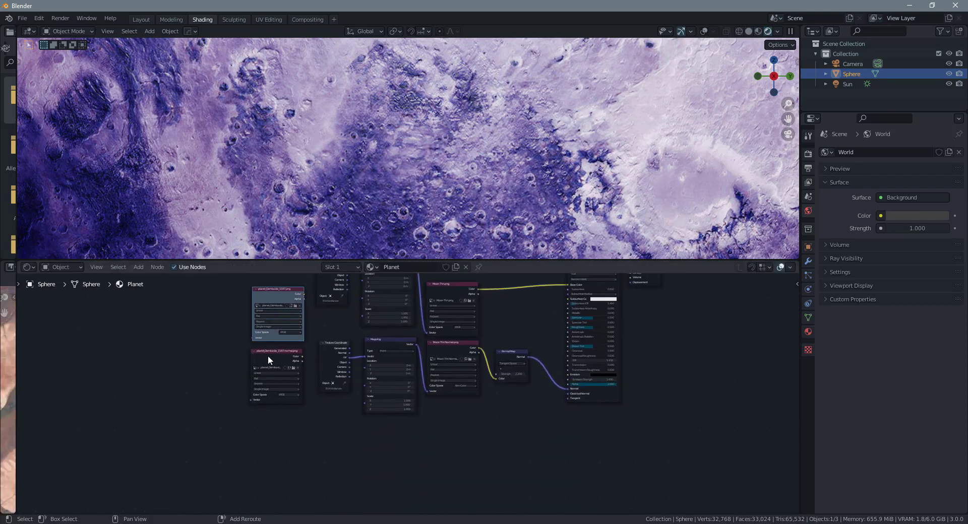
{"action": "left_click", "coordinate": [268, 361], "text": "shift"}
{"action": "key", "text": "g"}
{"action": "left_click", "coordinate": [67, 477]}
Set the X, Y and Z scale of the Mapping node feeding Moon Thri Normal.png to 1.07
{"action": "scroll", "coordinate": [414, 456], "scroll_direction": "up", "scroll_amount": 15}
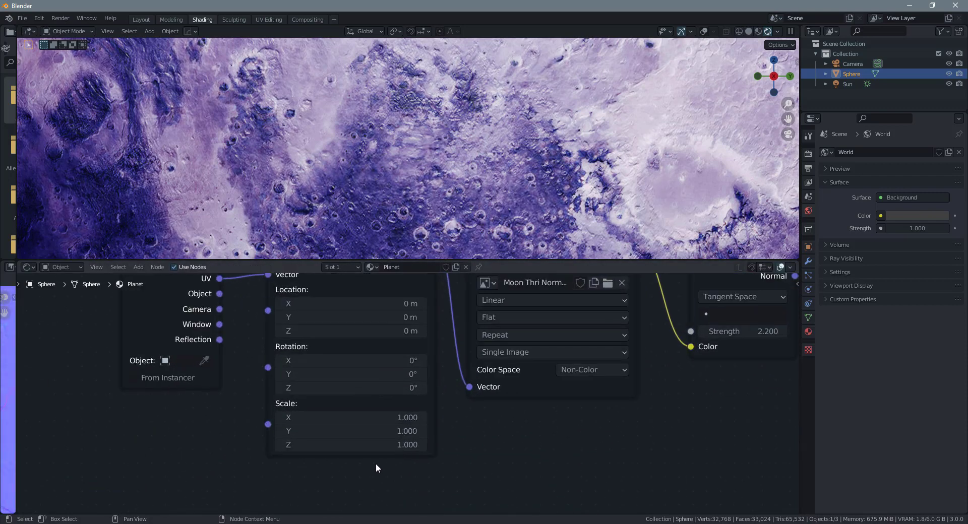
{"action": "scroll", "coordinate": [373, 463], "scroll_direction": "up", "scroll_amount": 7}
{"action": "middle_click_drag", "start_coordinate": [343, 453], "coordinate": [394, 427]}
{"action": "scroll", "coordinate": [458, 416], "scroll_direction": "down", "scroll_amount": 7}
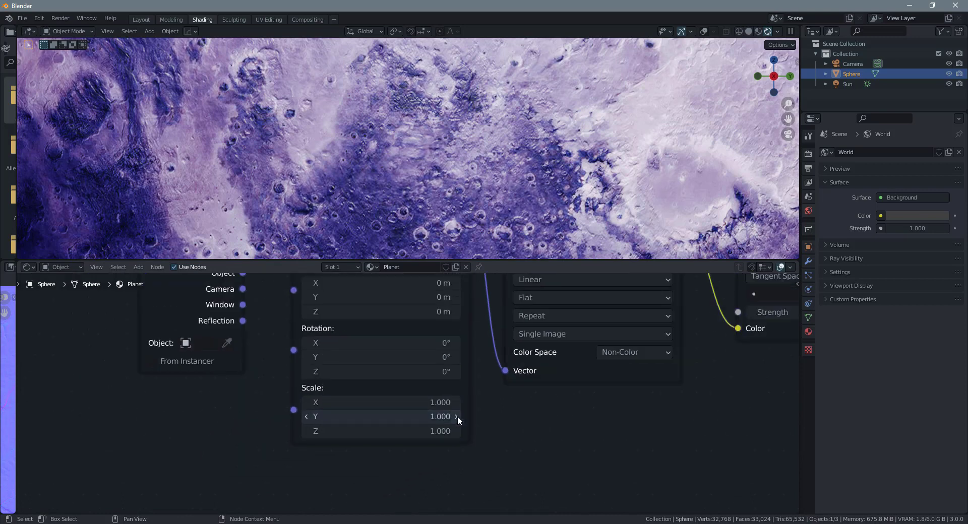
{"action": "scroll", "coordinate": [458, 416], "scroll_direction": "down", "scroll_amount": 4}
{"action": "scroll", "coordinate": [453, 436], "scroll_direction": "up", "scroll_amount": 2}
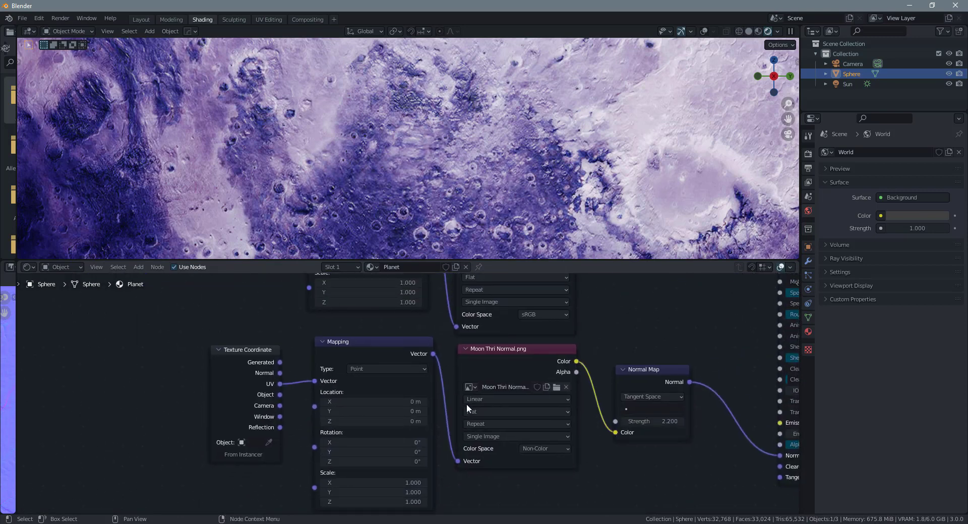
{"action": "middle_click_drag", "start_coordinate": [467, 368], "coordinate": [507, 307], "text": "shift"}
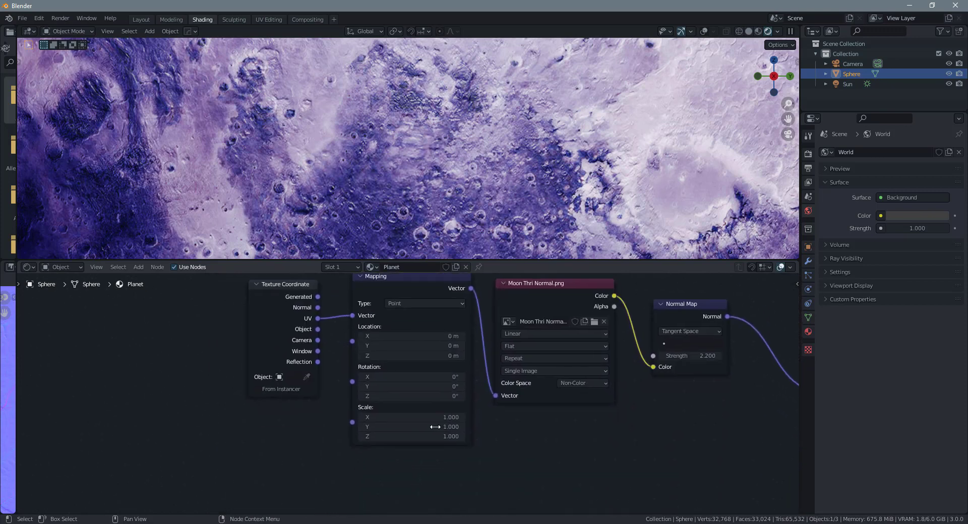
{"action": "scroll", "coordinate": [434, 427], "scroll_direction": "up", "scroll_amount": 3}
{"action": "left_click_drag", "start_coordinate": [435, 365], "coordinate": [435, 405]}
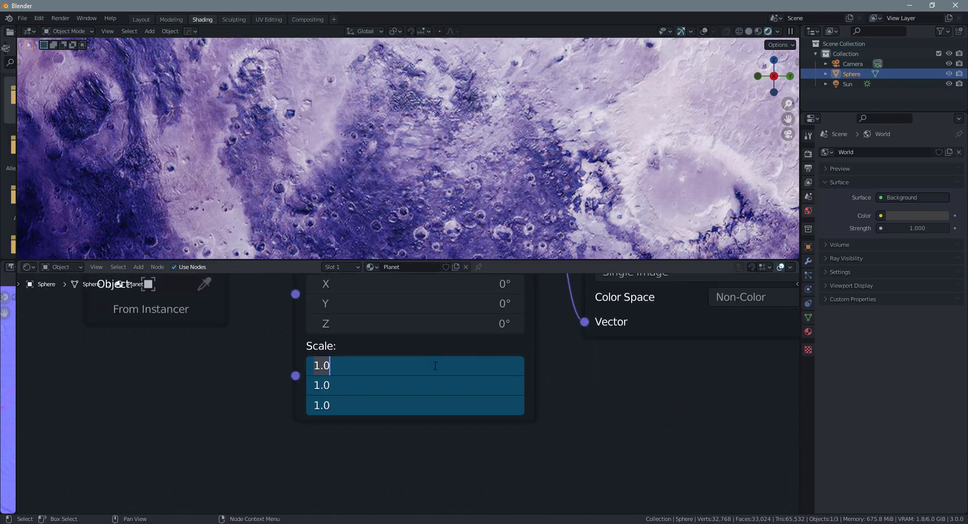
{"action": "type", "text": "1.07"}
{"action": "key", "text": "Return"}
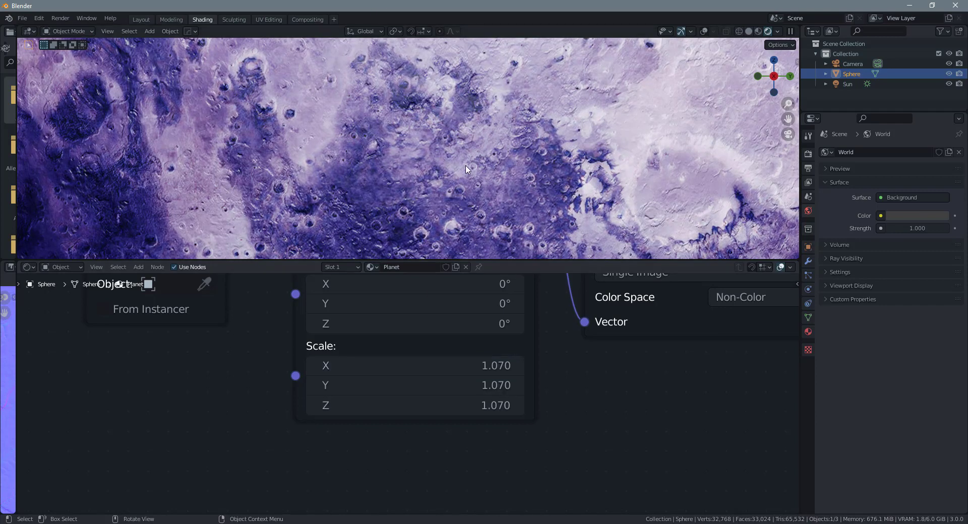
{"action": "scroll", "coordinate": [454, 190], "scroll_direction": "down", "scroll_amount": 10}
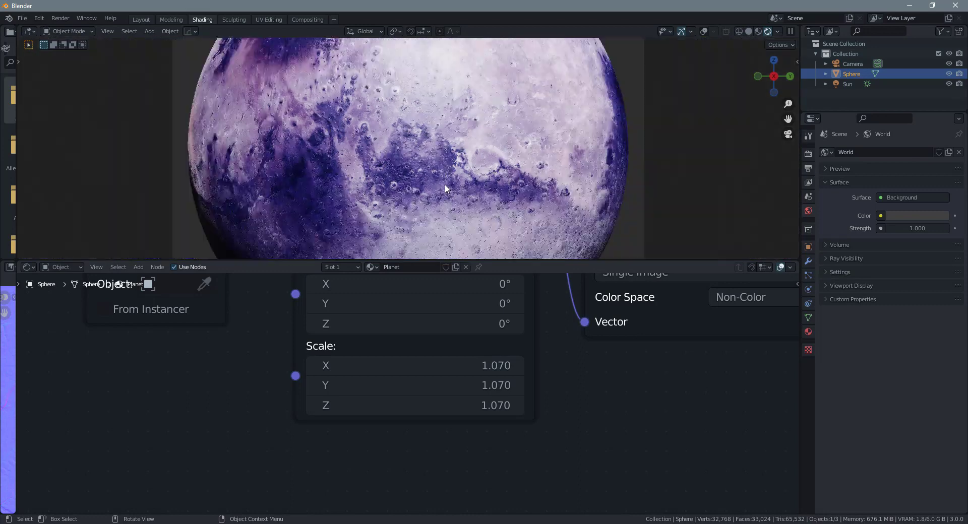
{"action": "scroll", "coordinate": [422, 334], "scroll_direction": "down", "scroll_amount": 6}
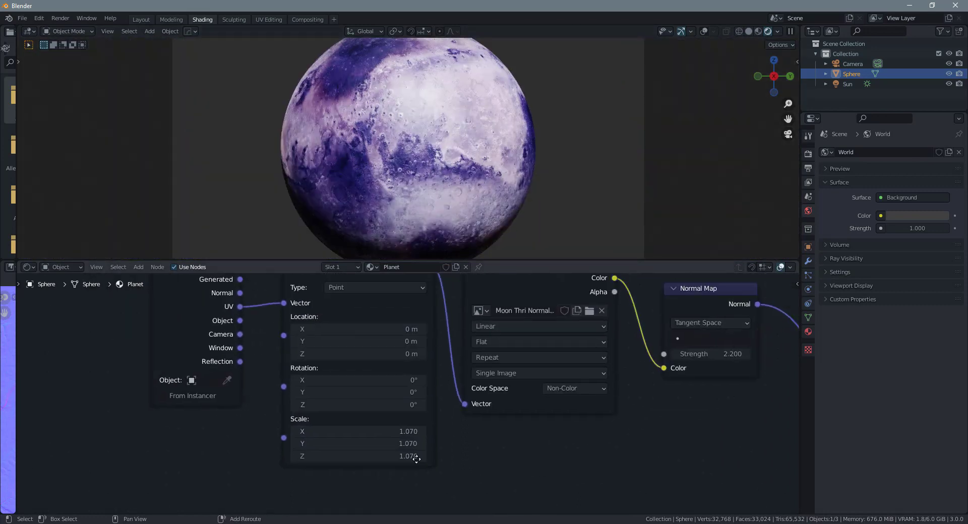
Insert a Mix Shader between the Principled BSDF and Material Output, space the nodes out, and route the Principled BSDF into its second shader input
{"action": "scroll", "coordinate": [398, 359], "scroll_direction": "down", "scroll_amount": 3}
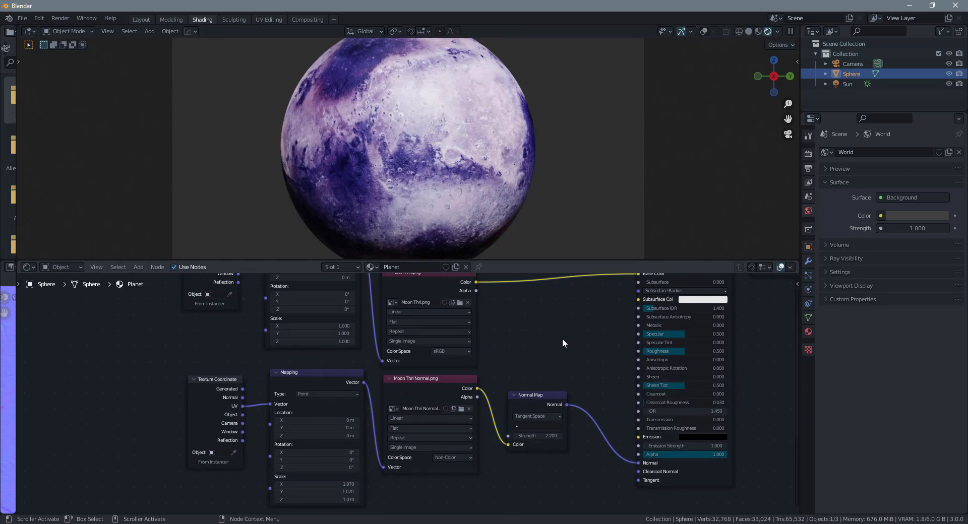
{"action": "middle_click_drag", "start_coordinate": [515, 333], "coordinate": [410, 385]}
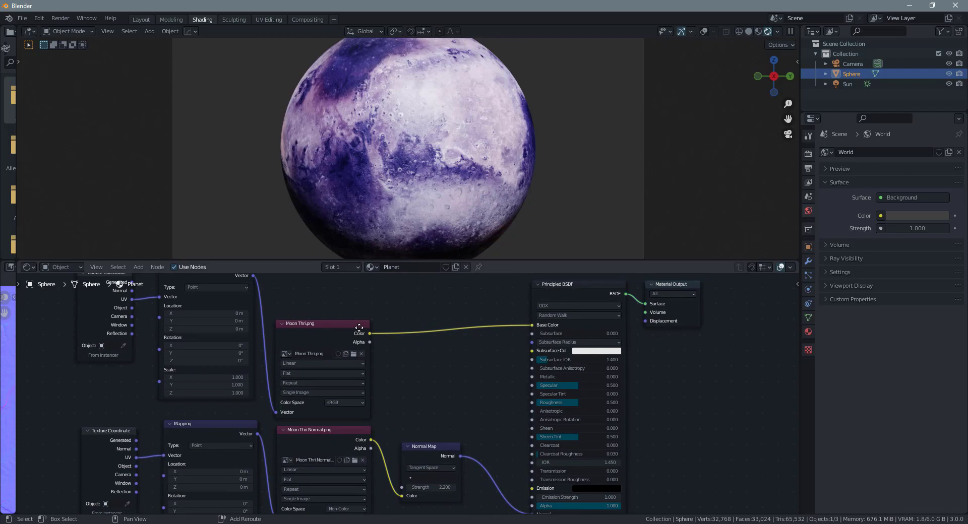
{"action": "middle_click_drag", "start_coordinate": [358, 328], "coordinate": [468, 346], "text": "shift"}
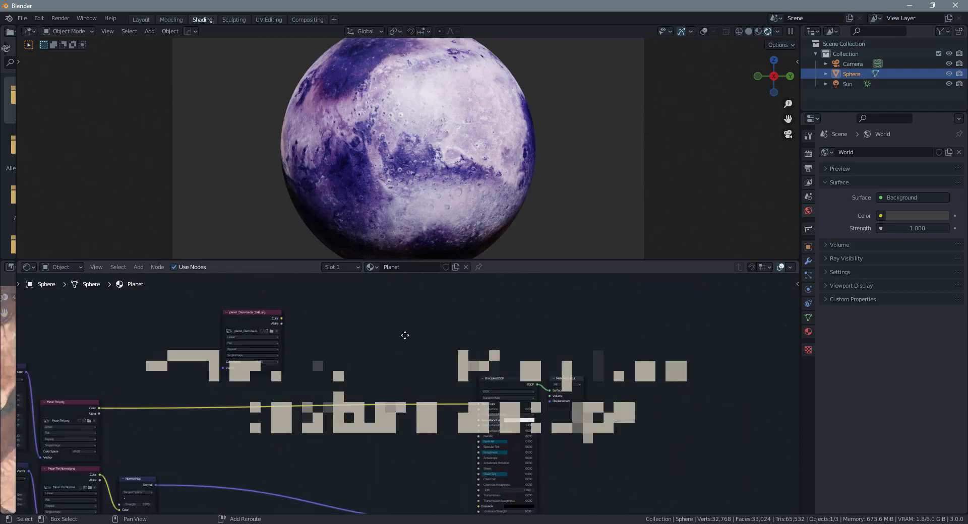
{"action": "key", "text": "shift+a"}
{"action": "left_click", "coordinate": [421, 313]}
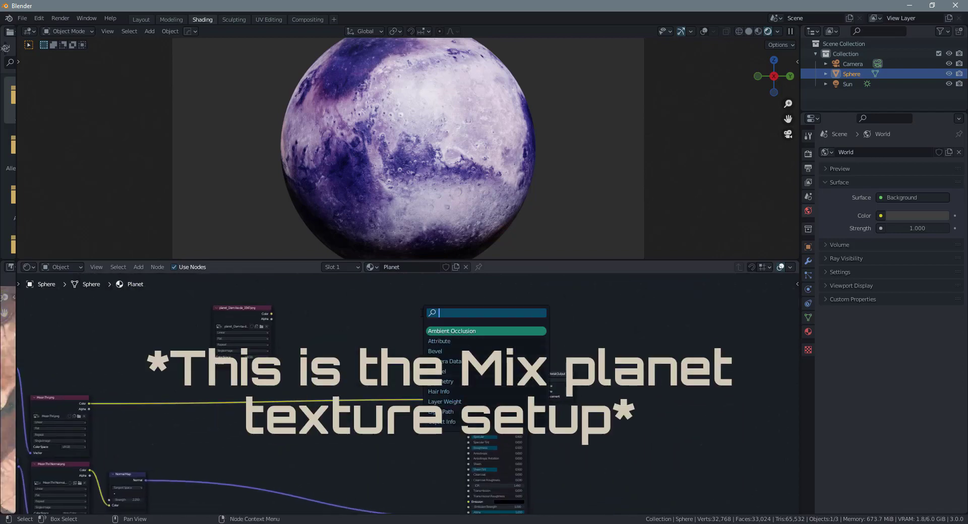
{"action": "type", "text": "mix"}
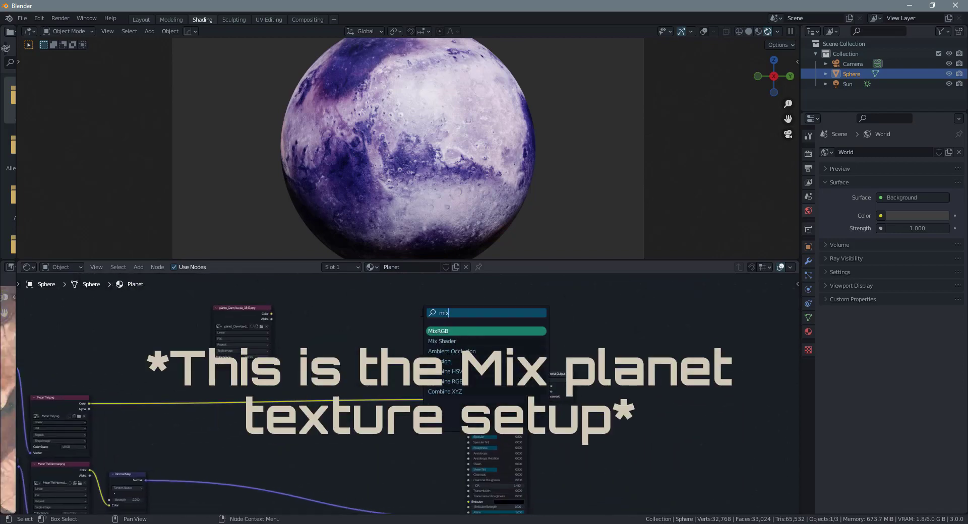
{"action": "left_click", "coordinate": [455, 341]}
{"action": "left_click", "coordinate": [553, 401]}
{"action": "left_click", "coordinate": [631, 392]}
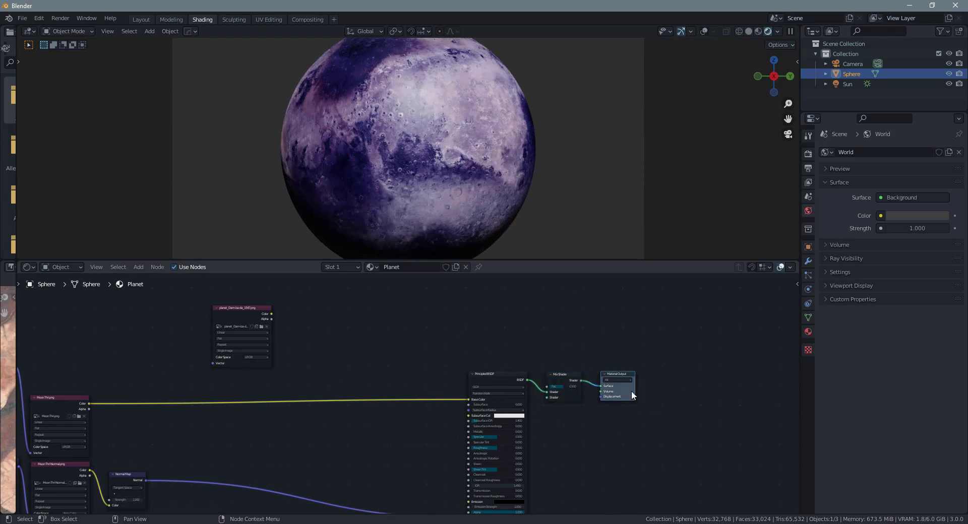
{"action": "left_click_drag", "start_coordinate": [635, 393], "coordinate": [689, 391]}
{"action": "left_click_drag", "start_coordinate": [559, 374], "coordinate": [597, 363]}
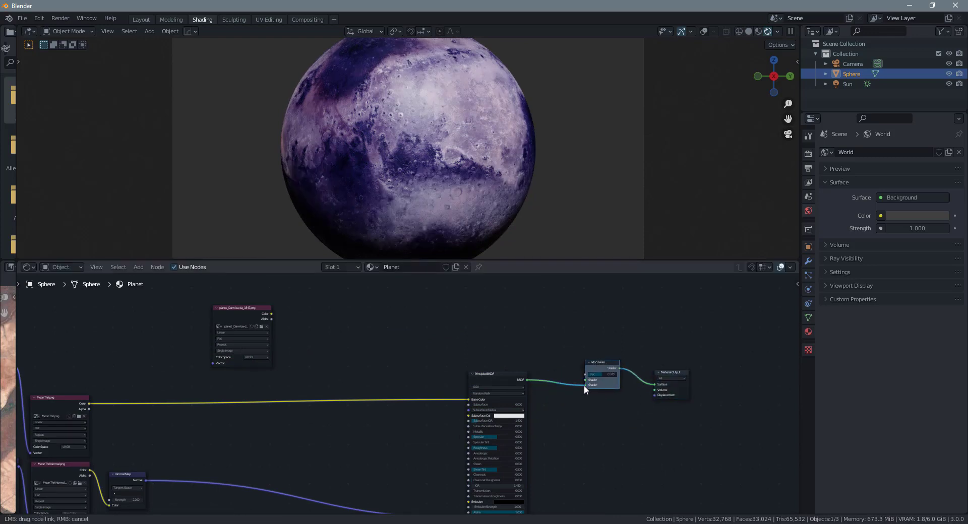
Duplicate the Principled BSDF above the original and delete the unneeded copy of the planet_Dam-ba-da_1547.png texture
{"action": "left_click_drag", "start_coordinate": [224, 311], "coordinate": [295, 303]}
{"action": "scroll", "coordinate": [421, 364], "scroll_direction": "down", "scroll_amount": 2}
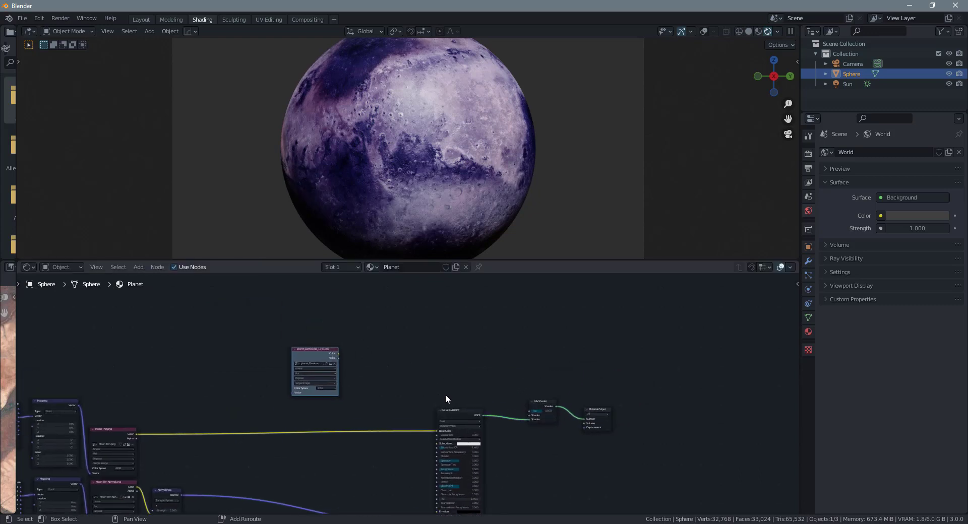
{"action": "left_click", "coordinate": [452, 409], "text": "shift"}
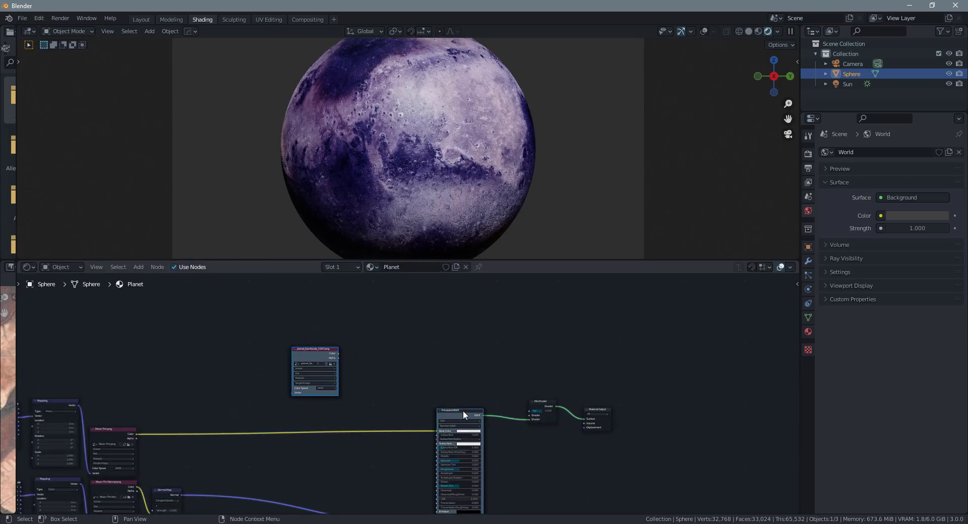
{"action": "key", "text": "shift+d"}
{"action": "left_click", "coordinate": [461, 258]}
{"action": "scroll", "coordinate": [429, 340], "scroll_direction": "down", "scroll_amount": 3}
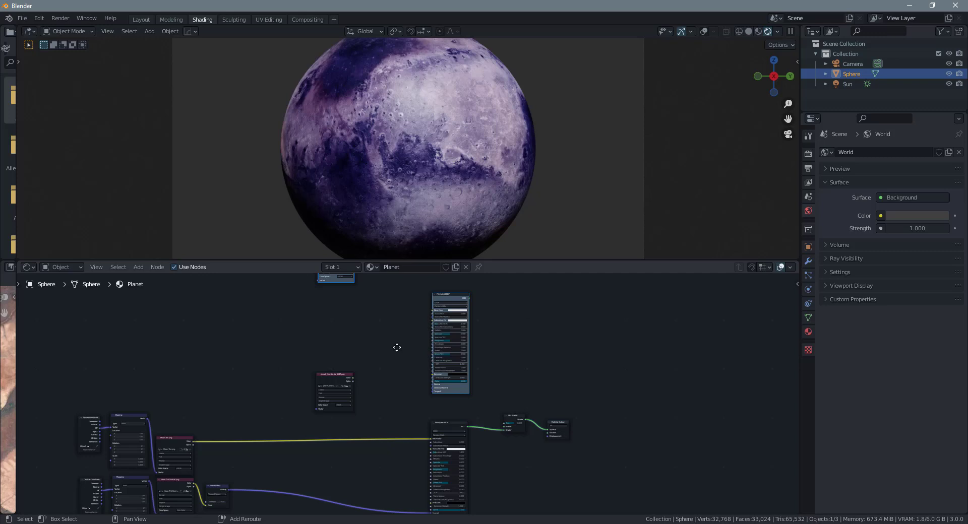
{"action": "middle_click_drag", "start_coordinate": [398, 348], "coordinate": [398, 395]}
{"action": "left_click", "coordinate": [332, 299]}
{"action": "key", "text": "x"}
{"action": "scroll", "coordinate": [401, 396], "scroll_direction": "up", "scroll_amount": 3}
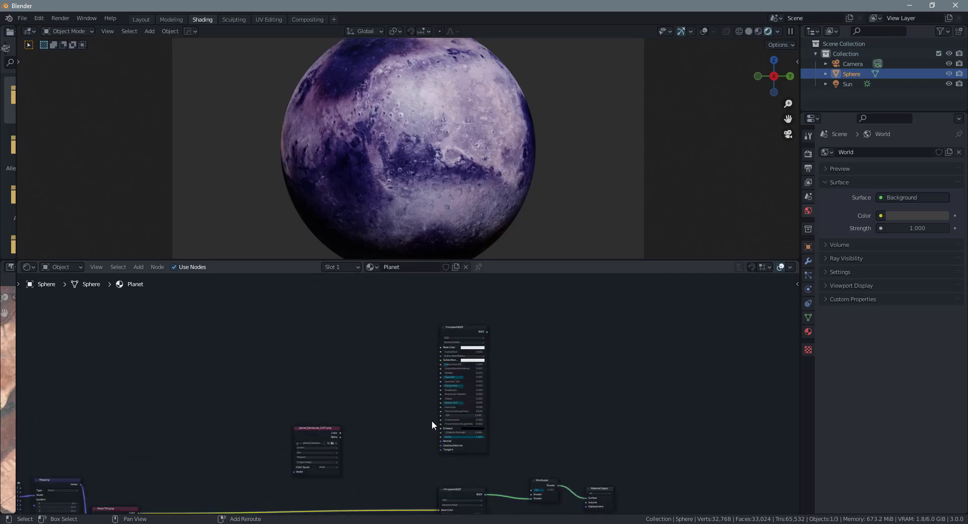
Connect the duplicated Principled BSDF to the first shader input of the Mix Shader
{"action": "middle_click_drag", "start_coordinate": [485, 375], "coordinate": [440, 323]}
{"action": "left_click_drag", "start_coordinate": [443, 279], "coordinate": [488, 442]}
{"action": "scroll", "coordinate": [495, 455], "scroll_direction": "up", "scroll_amount": 6}
{"action": "middle_click_drag", "start_coordinate": [499, 460], "coordinate": [531, 436]}
{"action": "scroll", "coordinate": [554, 365], "scroll_direction": "up", "scroll_amount": 7}
{"action": "scroll", "coordinate": [594, 361], "scroll_direction": "down", "scroll_amount": 1}
{"action": "scroll", "coordinate": [595, 362], "scroll_direction": "down", "scroll_amount": 4}
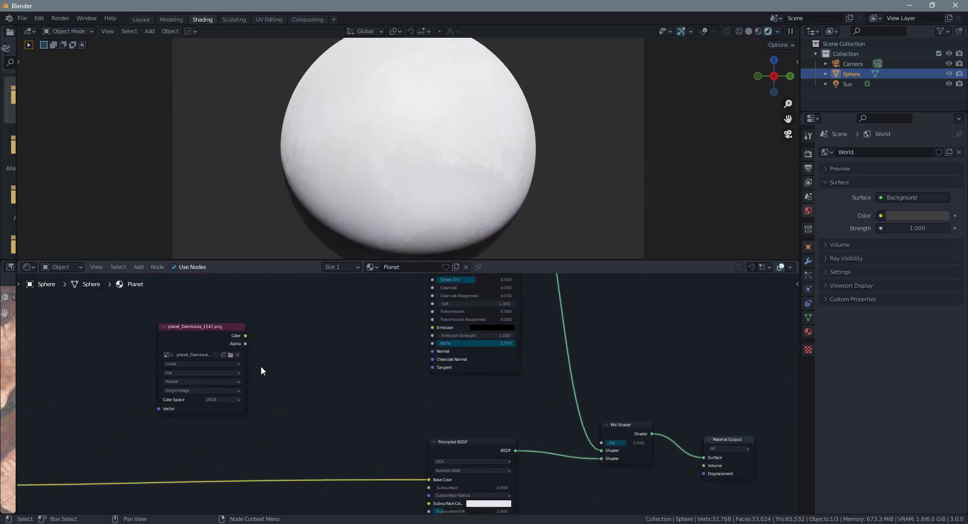
Arrange the planet_Dam-ba-da_1547.png color and normal textures beside the duplicated Principled BSDF
{"action": "scroll", "coordinate": [264, 366], "scroll_direction": "down", "scroll_amount": 4}
{"action": "middle_click_drag", "start_coordinate": [270, 366], "coordinate": [283, 443], "text": "shift"}
{"action": "scroll", "coordinate": [292, 393], "scroll_direction": "up", "scroll_amount": 1}
{"action": "left_click_drag", "start_coordinate": [248, 435], "coordinate": [286, 324]}
{"action": "scroll", "coordinate": [298, 370], "scroll_direction": "down", "scroll_amount": 11}
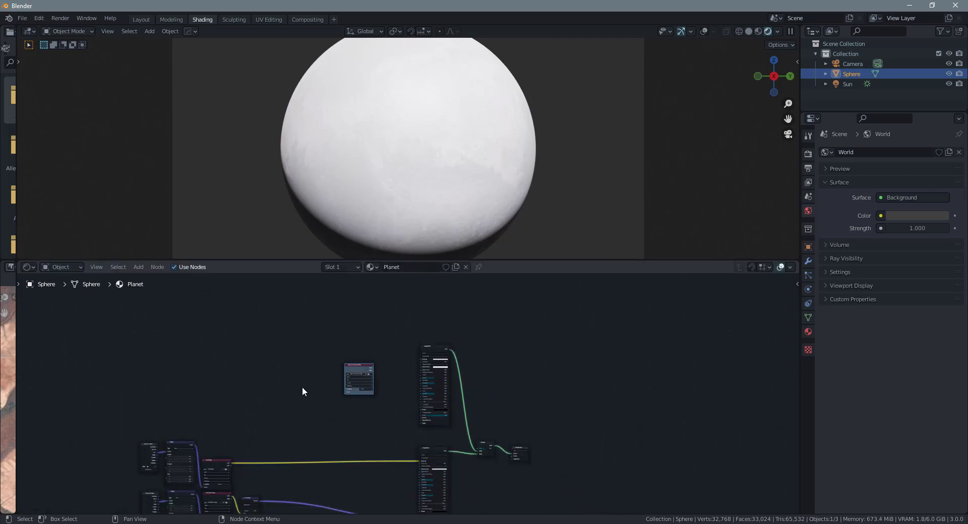
{"action": "middle_click_drag", "start_coordinate": [340, 447], "coordinate": [349, 329], "text": "shift"}
{"action": "scroll", "coordinate": [348, 328], "scroll_direction": "down", "scroll_amount": 3}
{"action": "left_click", "coordinate": [284, 440]}
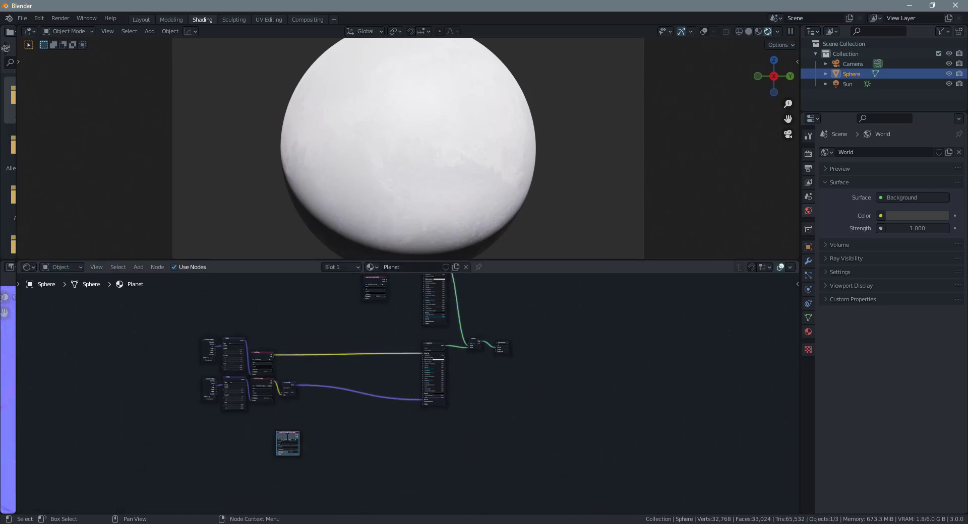
{"action": "left_click_drag", "start_coordinate": [285, 435], "coordinate": [368, 313]}
{"action": "scroll", "coordinate": [385, 319], "scroll_direction": "up", "scroll_amount": 7}
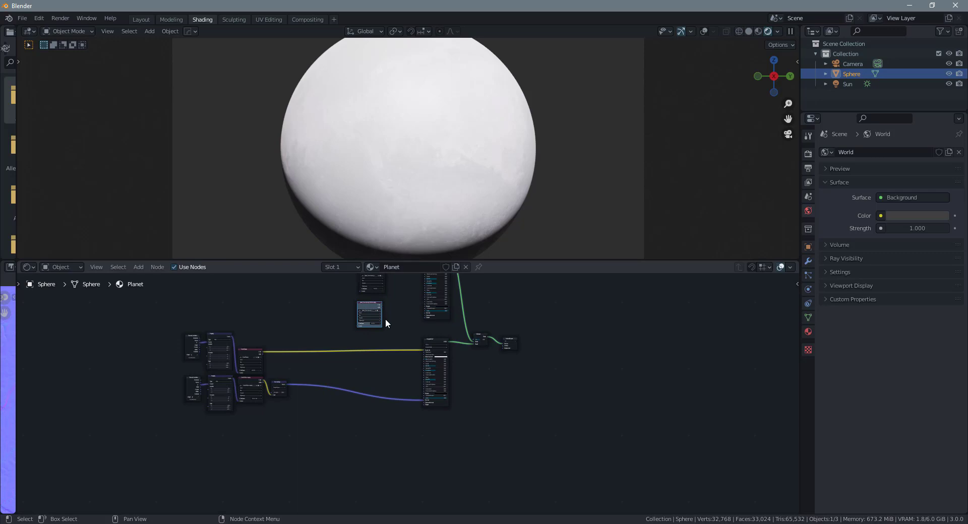
{"action": "middle_click_drag", "start_coordinate": [423, 358], "coordinate": [391, 443]}
{"action": "scroll", "coordinate": [391, 442], "scroll_direction": "up", "scroll_amount": 7}
{"action": "middle_click_drag", "start_coordinate": [297, 305], "coordinate": [303, 361]}
{"action": "scroll", "coordinate": [301, 356], "scroll_direction": "up", "scroll_amount": 4}
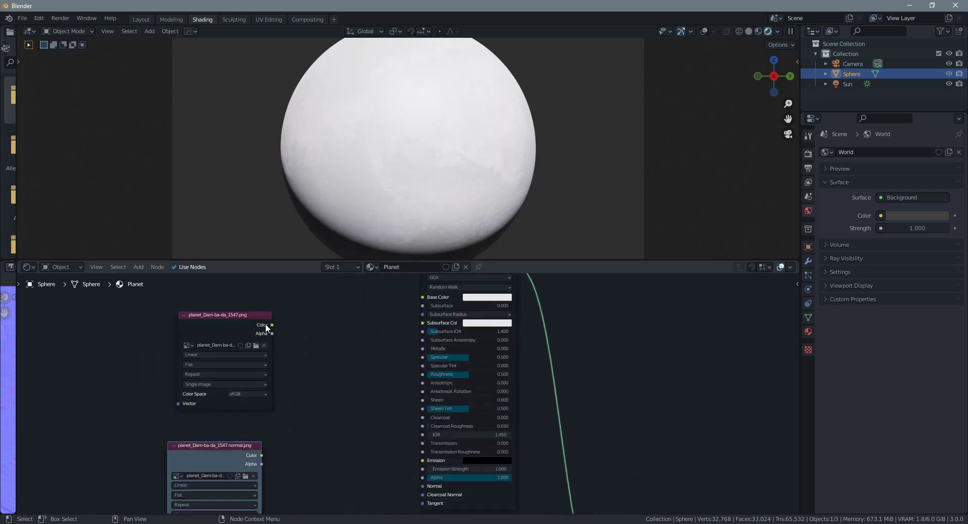
Connect planet_Dam-ba-da_1547.png to the duplicated Principled BSDF's base color and its normal texture to the normal input
{"action": "left_click_drag", "start_coordinate": [272, 325], "coordinate": [424, 297]}
{"action": "middle_click_drag", "start_coordinate": [265, 456], "coordinate": [274, 399]}
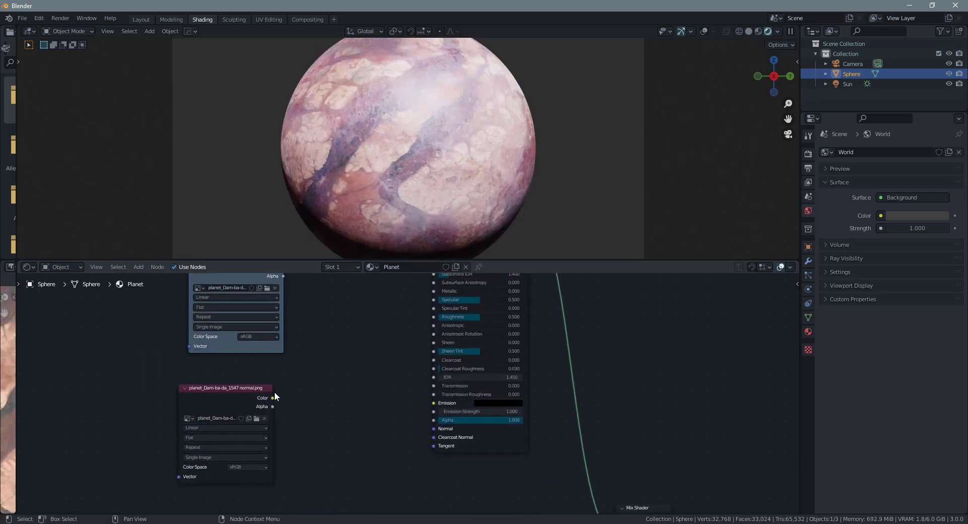
{"action": "mouse_move", "coordinate": [272, 398]}
{"action": "left_mouse_down"}
{"action": "mouse_move", "coordinate": [386, 409]}
{"action": "mouse_move", "coordinate": [444, 435]}
{"action": "left_mouse_up"}
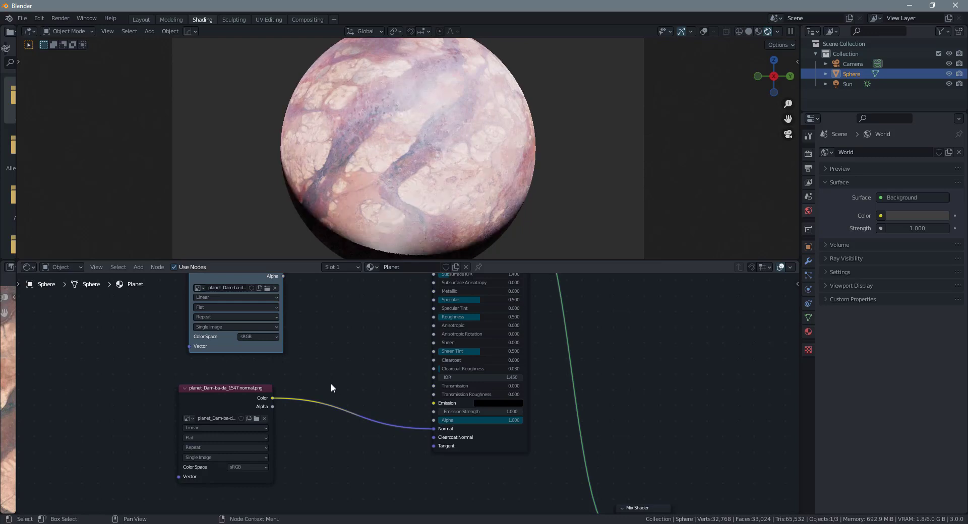
Insert a Normal Map node between the planet_Dam-ba-da_1547 normal.png texture and the duplicated Principled BSDF
{"action": "scroll", "coordinate": [331, 383], "scroll_direction": "down", "scroll_amount": 2}
{"action": "key", "text": "shift+a"}
{"action": "type", "text": "nor"}
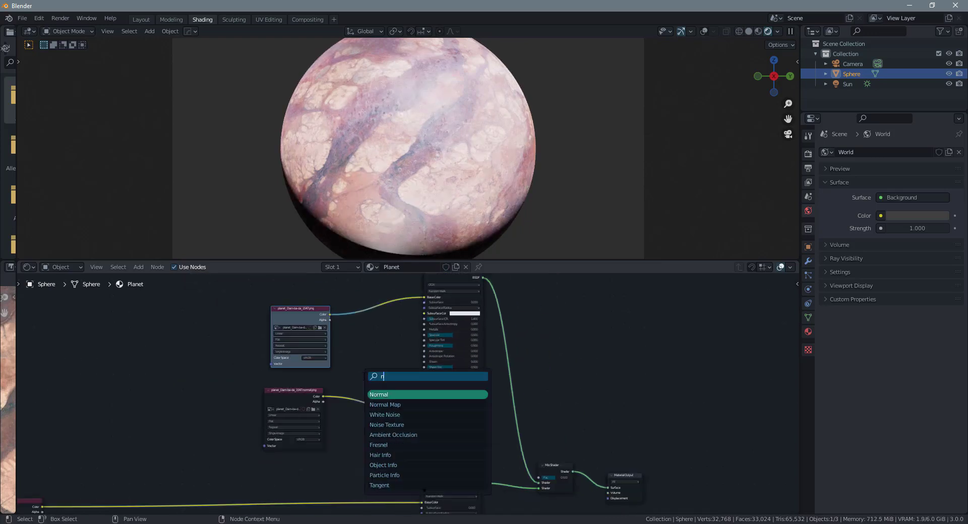
{"action": "left_click", "coordinate": [408, 405]}
{"action": "left_click", "coordinate": [388, 433]}
Set the color space of the planet_Dam-ba-da_1547 normal.png texture to Non-Color
{"action": "scroll", "coordinate": [391, 462], "scroll_direction": "up", "scroll_amount": 3}
{"action": "left_click", "coordinate": [236, 476]}
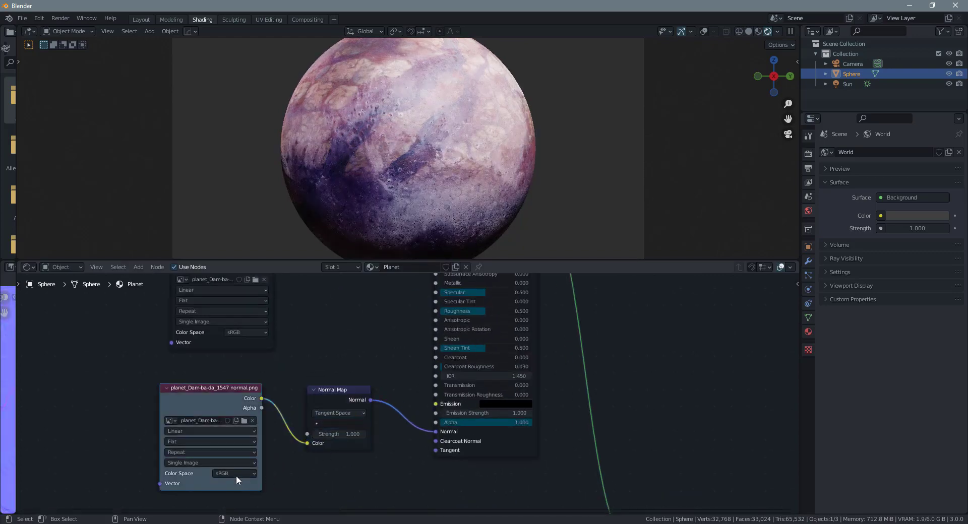
{"action": "left_click", "coordinate": [235, 473]}
{"action": "left_click", "coordinate": [230, 433]}
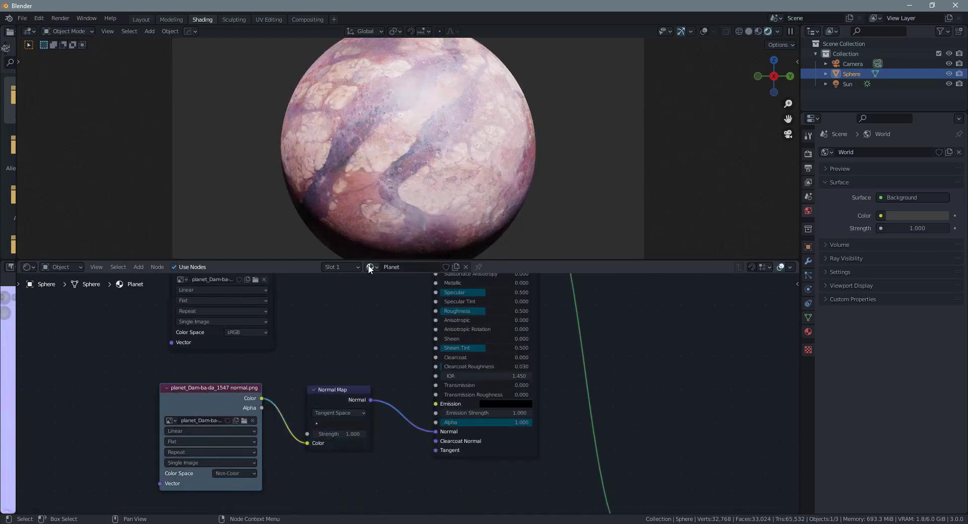
Set the Mix Shader factor to 0.758 to favor the Moon Thri material while checking the planet's surface
{"action": "scroll", "coordinate": [485, 416], "scroll_direction": "down", "scroll_amount": 5}
{"action": "middle_click_drag", "start_coordinate": [539, 423], "coordinate": [439, 353]}
{"action": "scroll", "coordinate": [479, 398], "scroll_direction": "up", "scroll_amount": 8}
{"action": "mouse_move", "coordinate": [519, 447]}
{"action": "left_mouse_down"}
{"action": "mouse_move", "coordinate": [572, 448]}
{"action": "mouse_move", "coordinate": [510, 449]}
{"action": "mouse_move", "coordinate": [571, 449]}
{"action": "mouse_move", "coordinate": [551, 445]}
{"action": "left_mouse_up"}
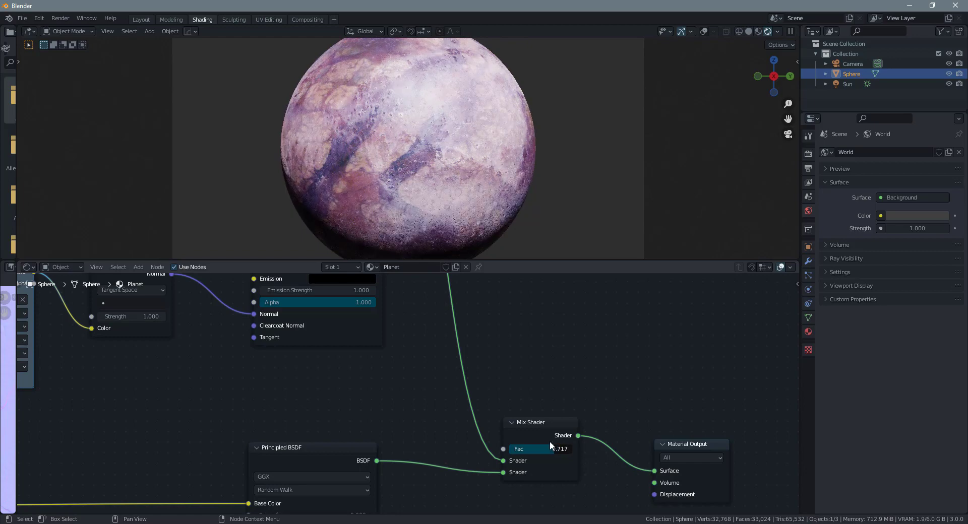
{"action": "scroll", "coordinate": [397, 148], "scroll_direction": "up", "scroll_amount": 5}
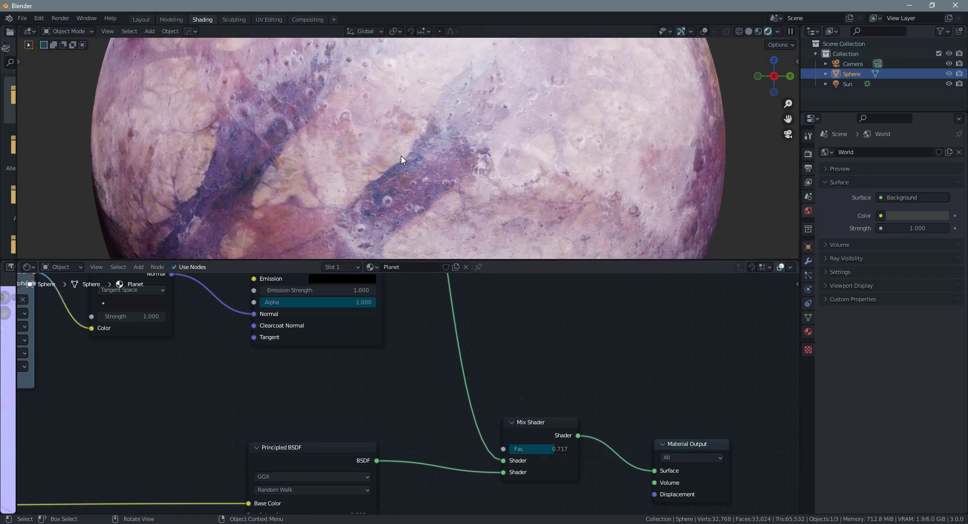
{"action": "scroll", "coordinate": [402, 160], "scroll_direction": "down", "scroll_amount": 5}
{"action": "mouse_move", "coordinate": [551, 448]}
{"action": "left_mouse_down"}
{"action": "mouse_move", "coordinate": [568, 448]}
{"action": "mouse_move", "coordinate": [553, 447]}
{"action": "left_mouse_up"}
Examine the mixed planet texture from other angles and up close, ending in the camera view
{"action": "scroll", "coordinate": [370, 135], "scroll_direction": "down", "scroll_amount": 2}
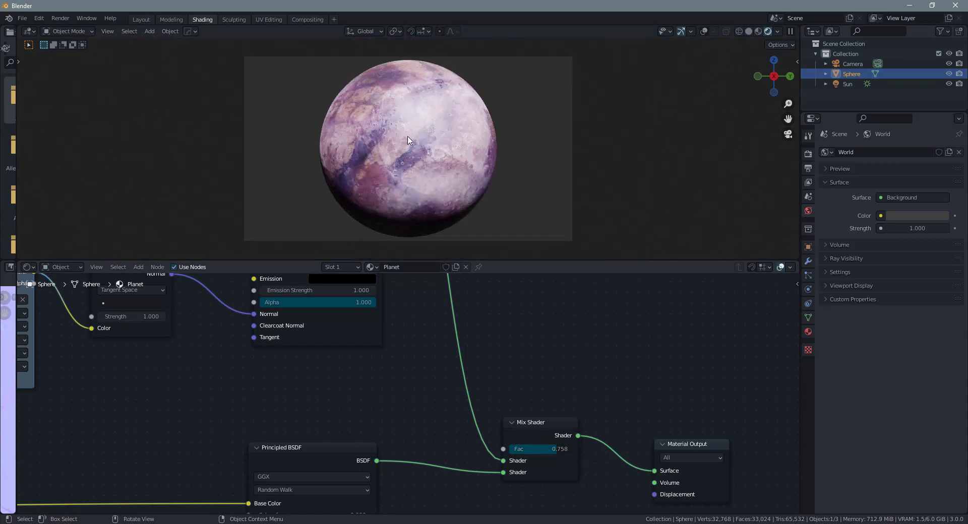
{"action": "middle_click_drag", "start_coordinate": [458, 143], "coordinate": [362, 187]}
{"action": "scroll", "coordinate": [384, 135], "scroll_direction": "up", "scroll_amount": 5}
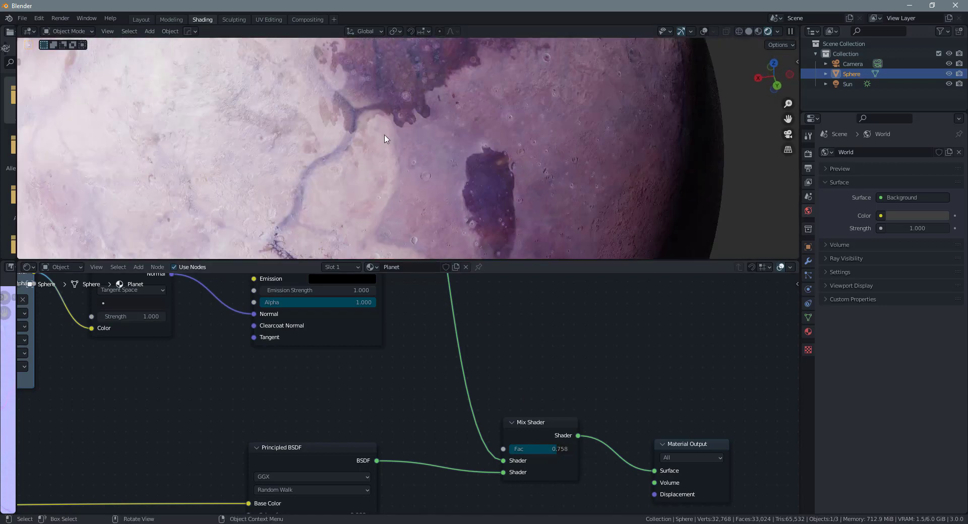
{"action": "scroll", "coordinate": [385, 139], "scroll_direction": "down", "scroll_amount": 5}
{"action": "middle_click_drag", "start_coordinate": [384, 136], "coordinate": [479, 136]}
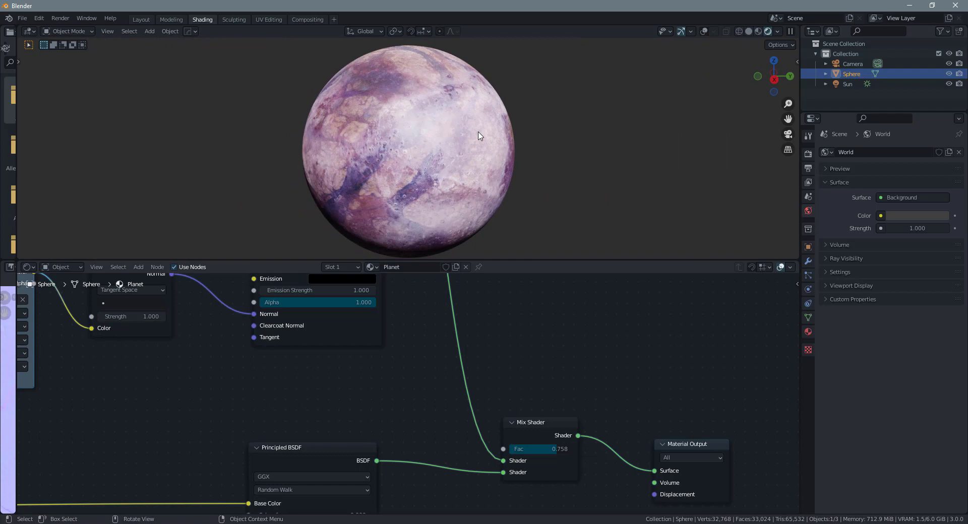
{"action": "key", "text": "KP_0"}
{"action": "scroll", "coordinate": [434, 361], "scroll_direction": "down", "scroll_amount": 2}
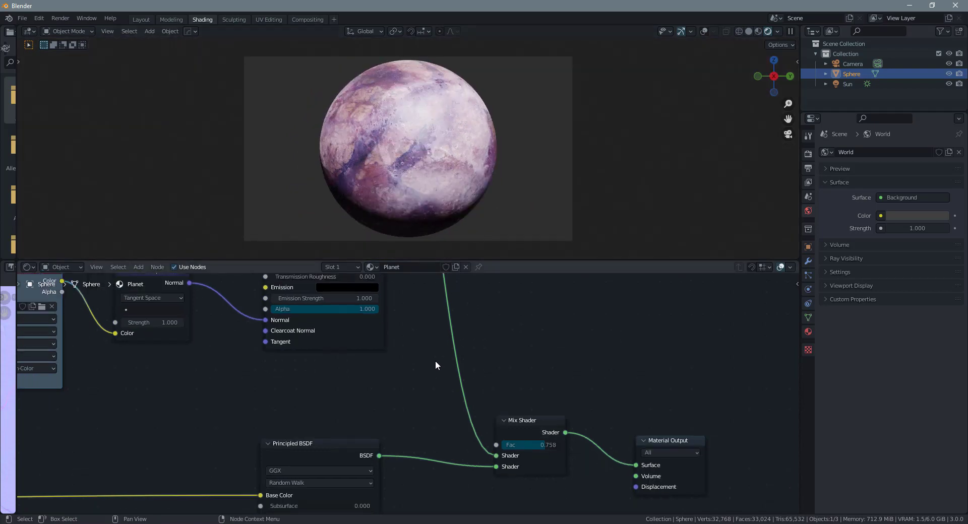
Move the planet_Dam-ba-da_1547 textures, their Normal Map and Principled BSDF together farther away from the Mix Shader to free space
{"action": "scroll", "coordinate": [422, 338], "scroll_direction": "down", "scroll_amount": 1}
{"action": "scroll", "coordinate": [453, 400], "scroll_direction": "down", "scroll_amount": 2}
{"action": "scroll", "coordinate": [391, 353], "scroll_direction": "down", "scroll_amount": 1}
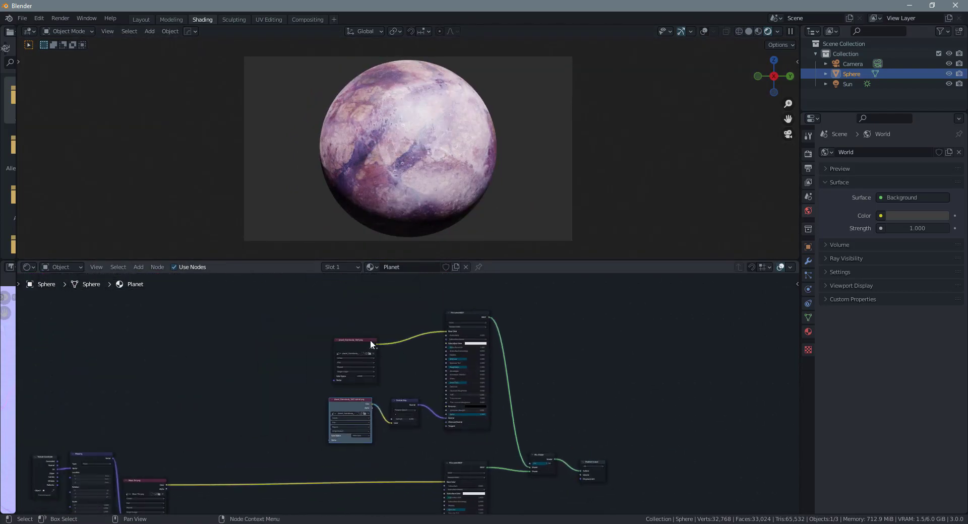
{"action": "scroll", "coordinate": [370, 339], "scroll_direction": "down", "scroll_amount": 1}
{"action": "left_click_drag", "start_coordinate": [293, 308], "coordinate": [464, 408]}
{"action": "key", "text": "g"}
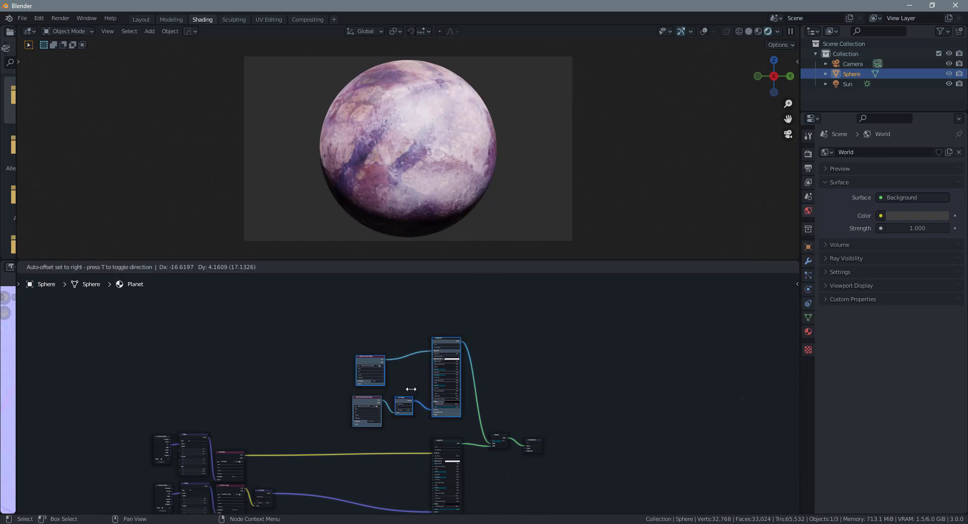
{"action": "left_click", "coordinate": [268, 371]}
{"action": "scroll", "coordinate": [420, 398], "scroll_direction": "up", "scroll_amount": 5}
{"action": "middle_click_drag", "start_coordinate": [449, 402], "coordinate": [426, 419]}
{"action": "key", "text": "shift+a"}
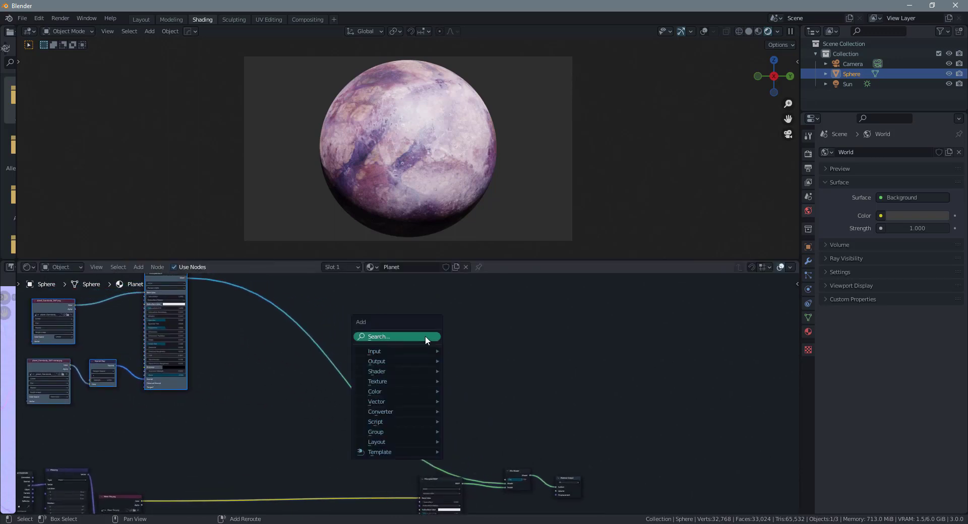
{"action": "left_click", "coordinate": [425, 336]}
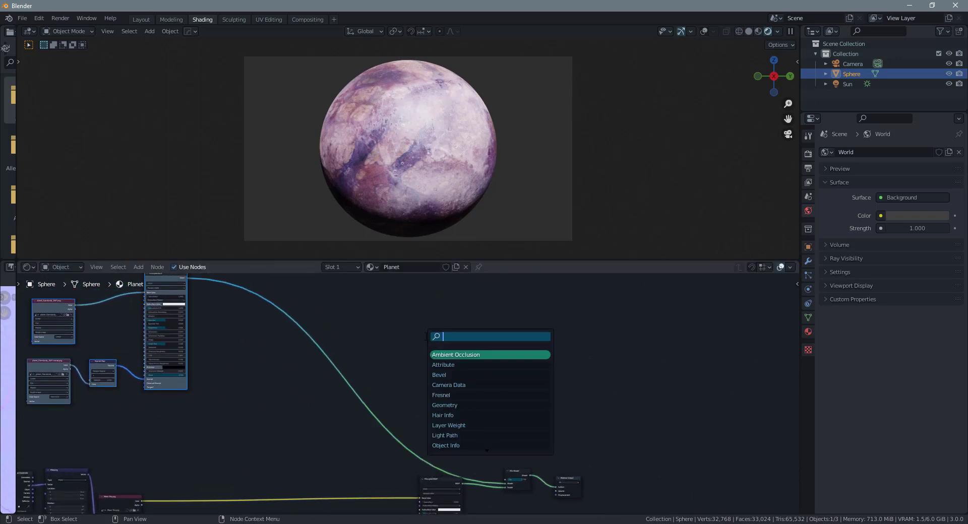
{"action": "key", "text": "Escape"}
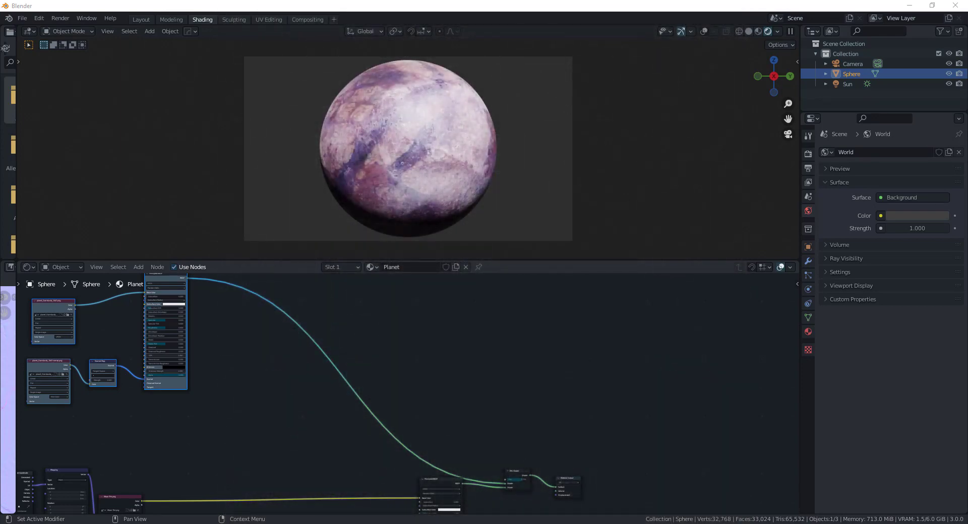
Add the planet_atmosphere.001_Roughness image as a texture node in the free space before the Mix Shader
{"action": "left_click_drag", "start_coordinate": [291, 404], "coordinate": [291, 404]}
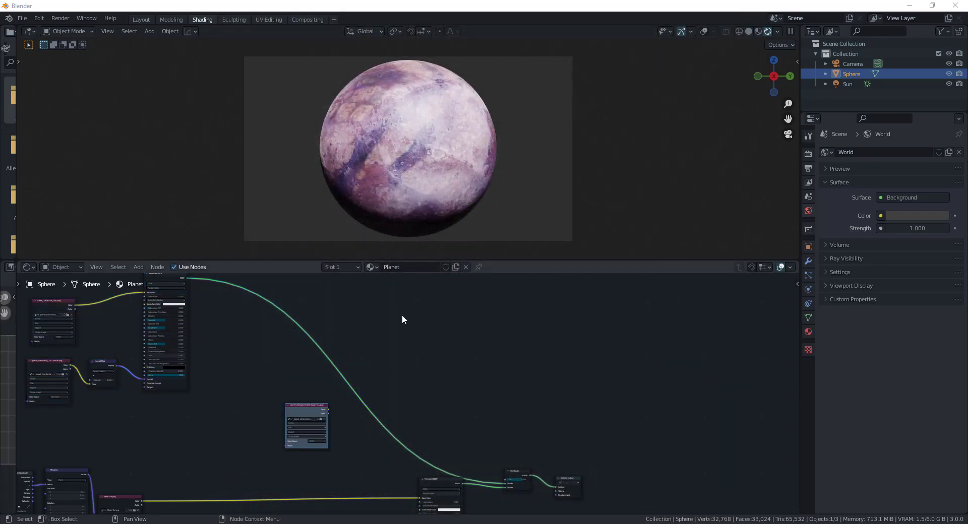
{"action": "scroll", "coordinate": [343, 402], "scroll_direction": "up", "scroll_amount": 7}
{"action": "middle_click_drag", "start_coordinate": [293, 413], "coordinate": [382, 354]}
{"action": "scroll", "coordinate": [379, 368], "scroll_direction": "up", "scroll_amount": 1}
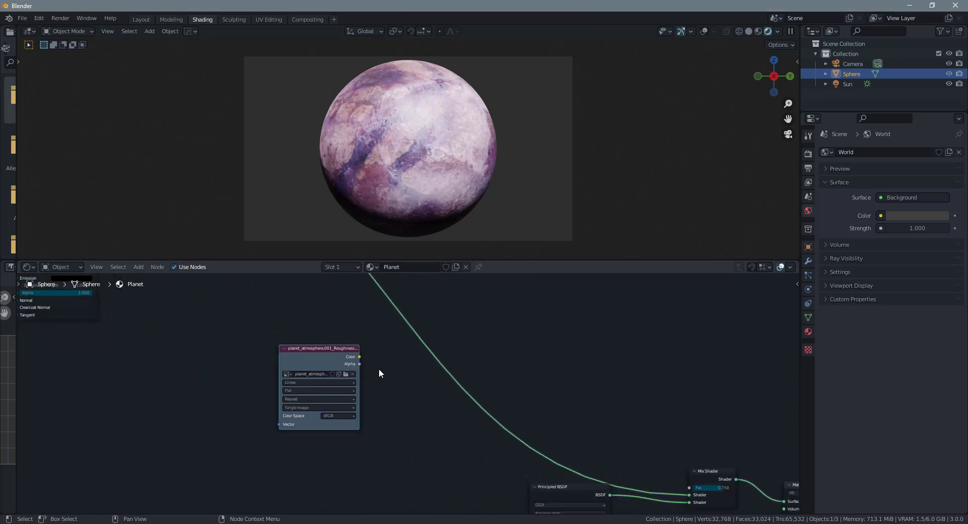
{"action": "scroll", "coordinate": [379, 373], "scroll_direction": "up", "scroll_amount": 1}
{"action": "left_click_drag", "start_coordinate": [301, 351], "coordinate": [303, 331]}
{"action": "scroll", "coordinate": [363, 348], "scroll_direction": "down", "scroll_amount": 5}
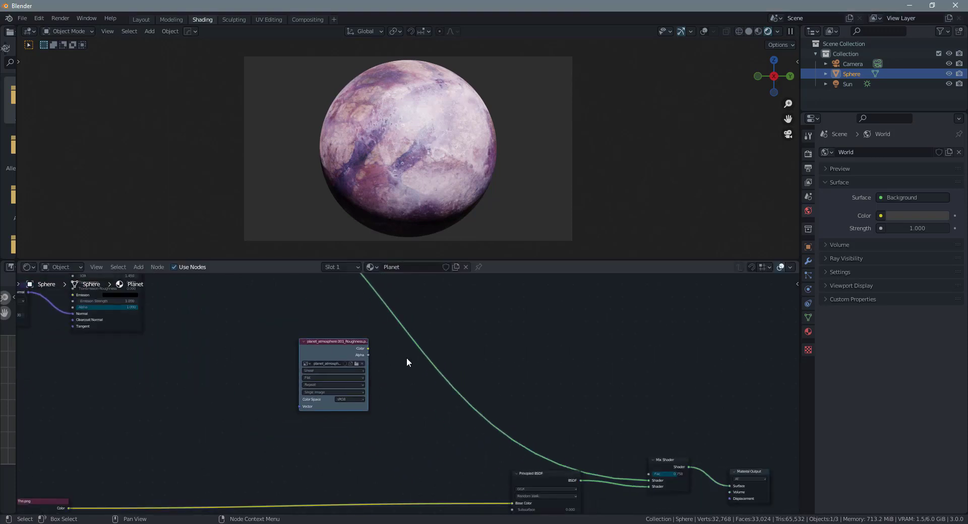
Preview the planet_atmosphere.001_Roughness texture on the sphere by linking its color directly to the Material Output surface
{"action": "scroll", "coordinate": [407, 358], "scroll_direction": "down", "scroll_amount": 5}
{"action": "middle_click_drag", "start_coordinate": [417, 357], "coordinate": [314, 353]}
{"action": "scroll", "coordinate": [244, 342], "scroll_direction": "up", "scroll_amount": 4}
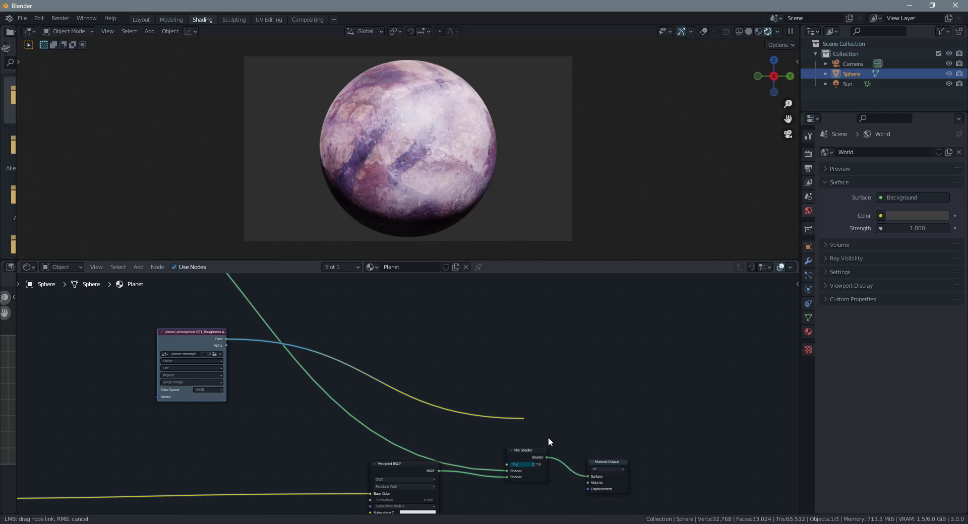
{"action": "left_click_drag", "start_coordinate": [548, 437], "coordinate": [588, 476]}
{"action": "scroll", "coordinate": [398, 170], "scroll_direction": "up", "scroll_amount": 4}
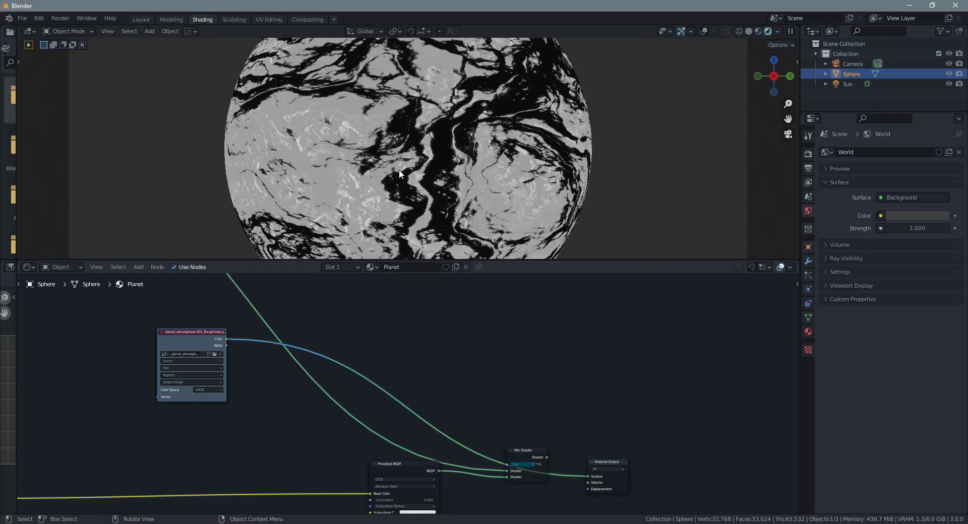
{"action": "scroll", "coordinate": [398, 170], "scroll_direction": "down", "scroll_amount": 2}
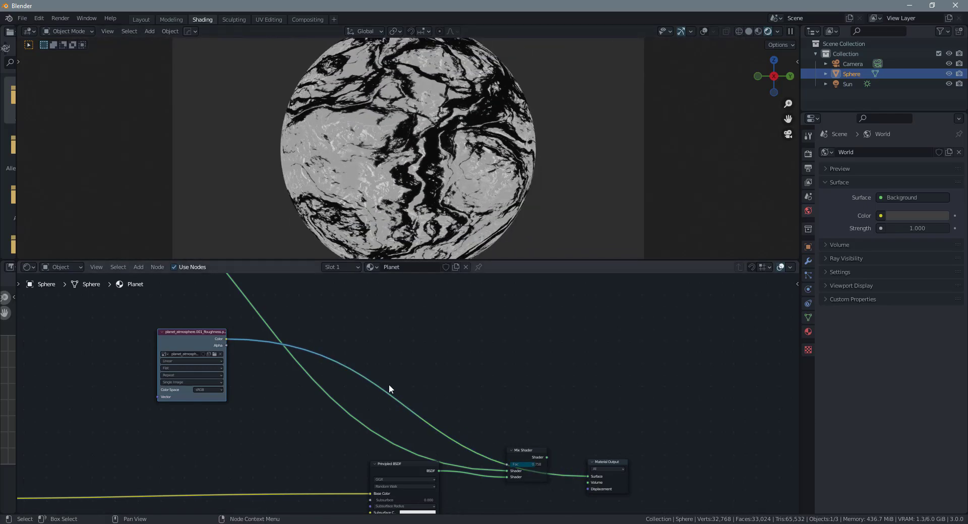
Disconnect the roughness texture, reposition the Mix Shader and Material Output nodes, and link the Mix Shader back to the surface input
{"action": "left_click_drag", "start_coordinate": [588, 476], "coordinate": [303, 389]}
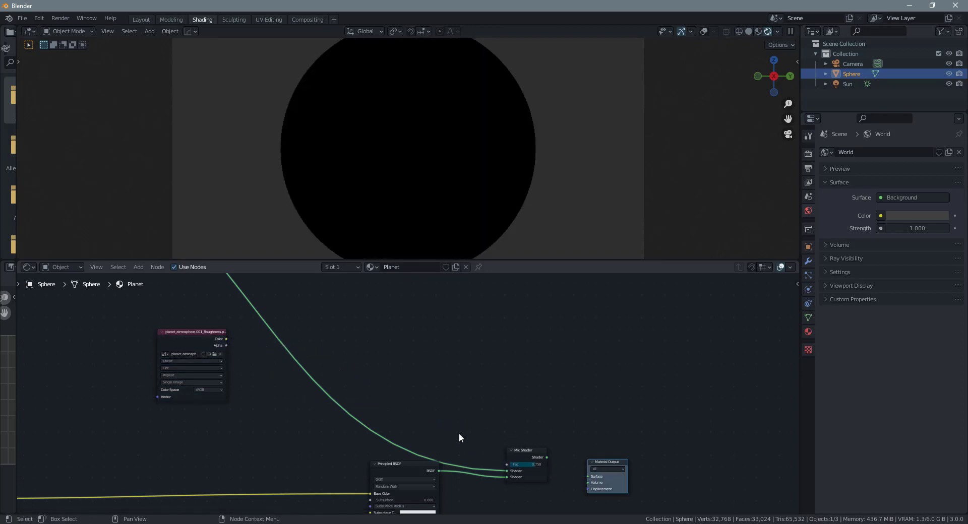
{"action": "left_click_drag", "start_coordinate": [518, 447], "coordinate": [503, 422]}
{"action": "left_click_drag", "start_coordinate": [603, 462], "coordinate": [592, 418]}
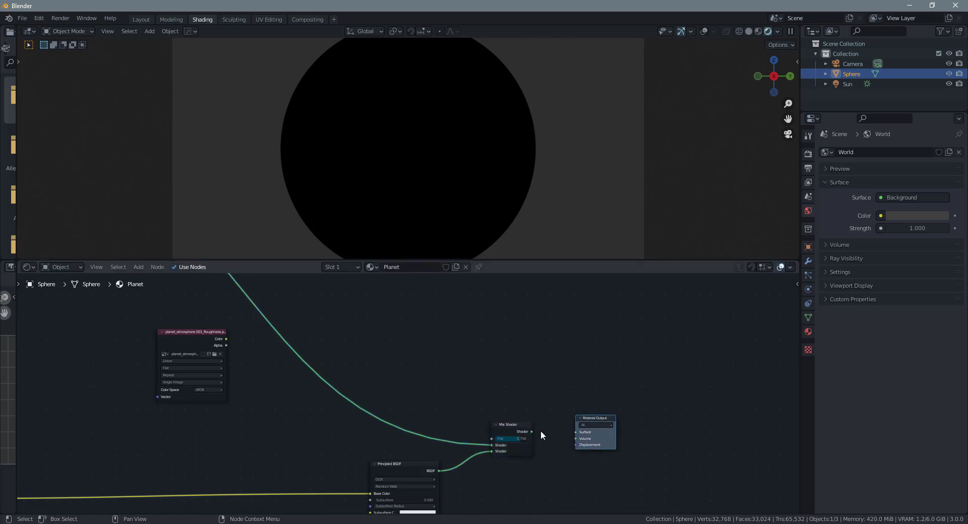
{"action": "left_click_drag", "start_coordinate": [531, 431], "coordinate": [576, 432]}
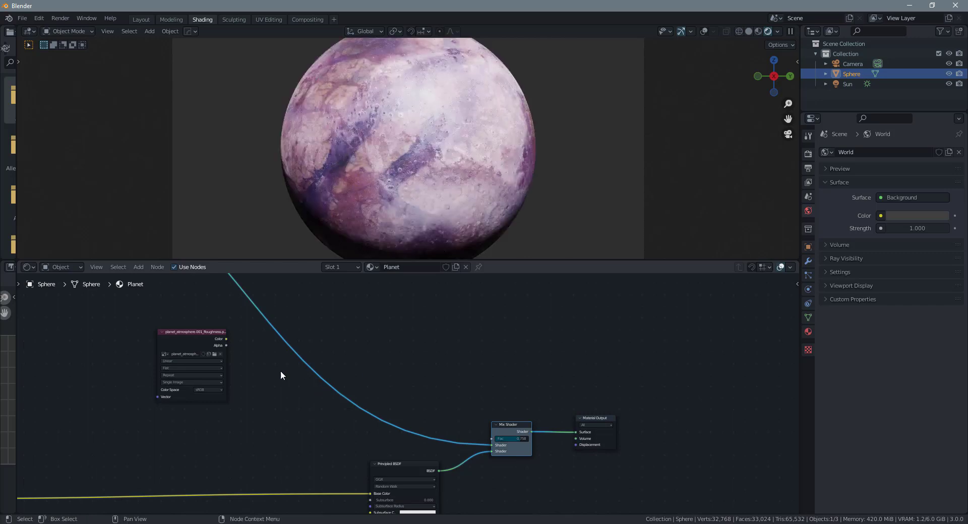
Add a ColorRamp node in the free space beside the roughness texture
{"action": "middle_click_drag", "start_coordinate": [280, 371], "coordinate": [281, 393]}
{"action": "key", "text": "shift+a"}
{"action": "type", "text": "s"}
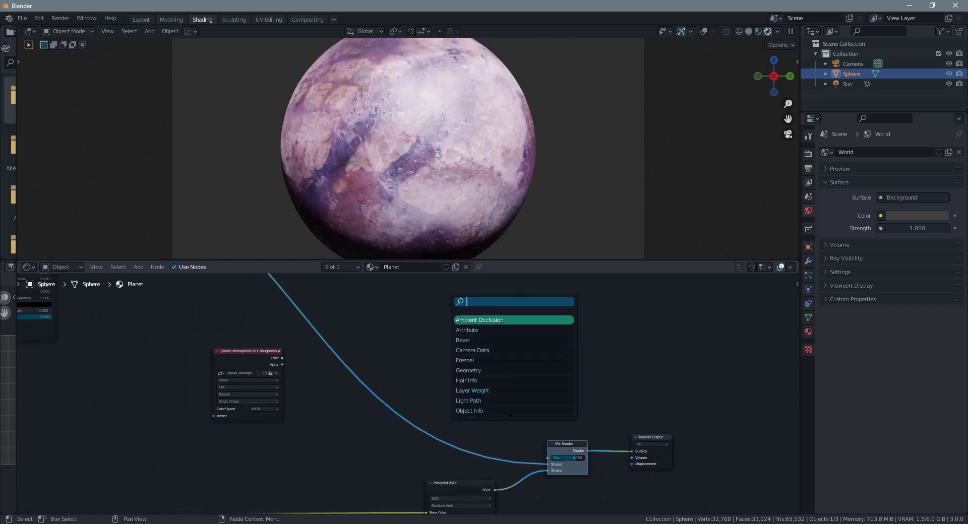
{"action": "type", "text": "colorramp"}
{"action": "key", "text": "Return"}
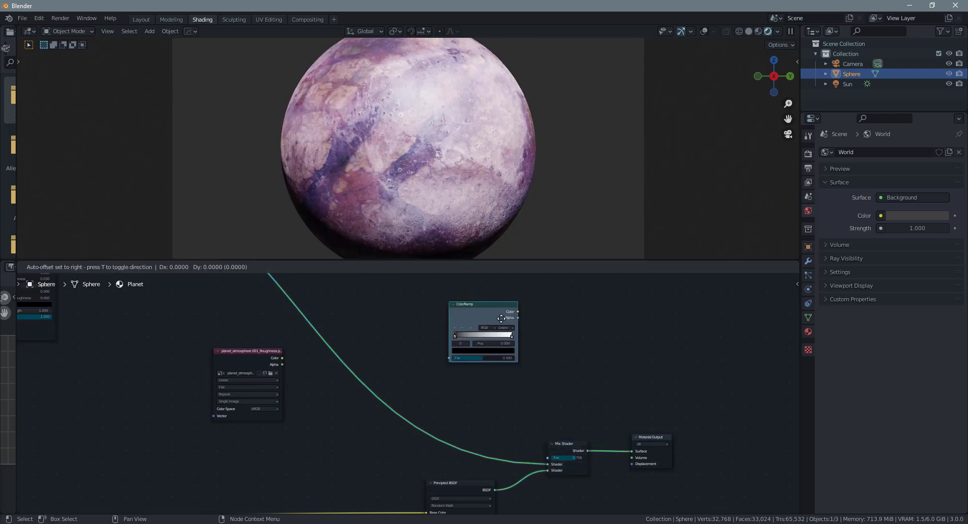
{"action": "left_click", "coordinate": [494, 320]}
{"action": "left_click_drag", "start_coordinate": [274, 348], "coordinate": [370, 328]}
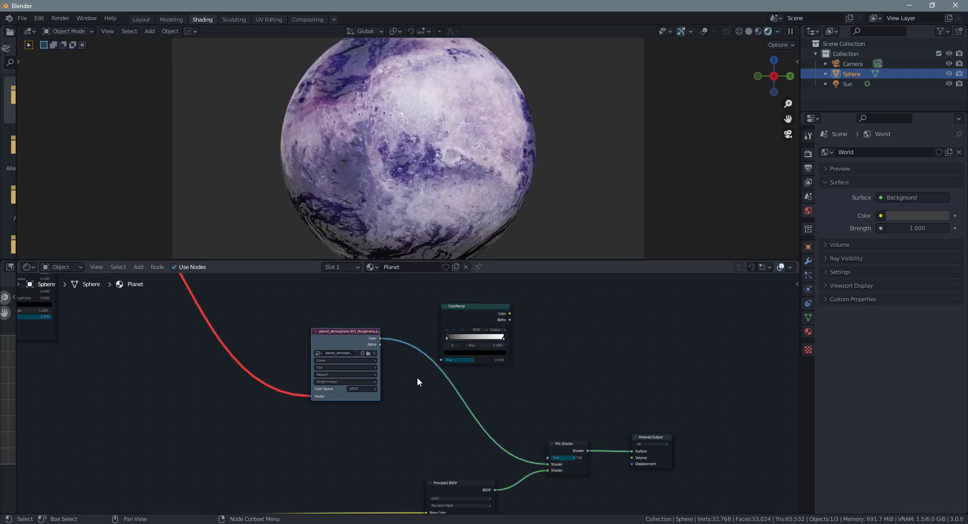
{"action": "scroll", "coordinate": [416, 379], "scroll_direction": "down", "scroll_amount": 2}
{"action": "middle_click_drag", "start_coordinate": [216, 346], "coordinate": [309, 406]}
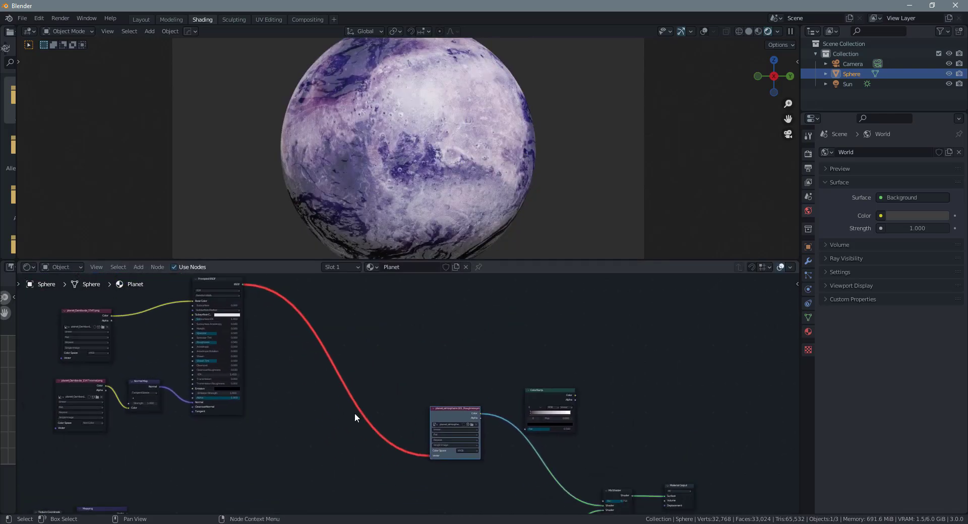
{"action": "scroll", "coordinate": [423, 406], "scroll_direction": "down", "scroll_amount": 1}
{"action": "middle_click_drag", "start_coordinate": [428, 405], "coordinate": [364, 396]}
{"action": "key", "text": "ctrl+z"}
Place the roughness texture beside the ColorRamp, clear of the shader link, and connect its color to the ColorRamp's Fac input
{"action": "left_click_drag", "start_coordinate": [308, 415], "coordinate": [416, 341]}
{"action": "scroll", "coordinate": [499, 389], "scroll_direction": "up", "scroll_amount": 2}
{"action": "middle_click_drag", "start_coordinate": [591, 392], "coordinate": [537, 344]}
{"action": "scroll", "coordinate": [509, 363], "scroll_direction": "up", "scroll_amount": 1}
{"action": "middle_click_drag", "start_coordinate": [488, 374], "coordinate": [474, 419], "text": "shift"}
{"action": "left_click_drag", "start_coordinate": [476, 364], "coordinate": [518, 313]}
{"action": "left_click_drag", "start_coordinate": [397, 308], "coordinate": [448, 378]}
{"action": "middle_click_drag", "start_coordinate": [552, 410], "coordinate": [447, 425]}
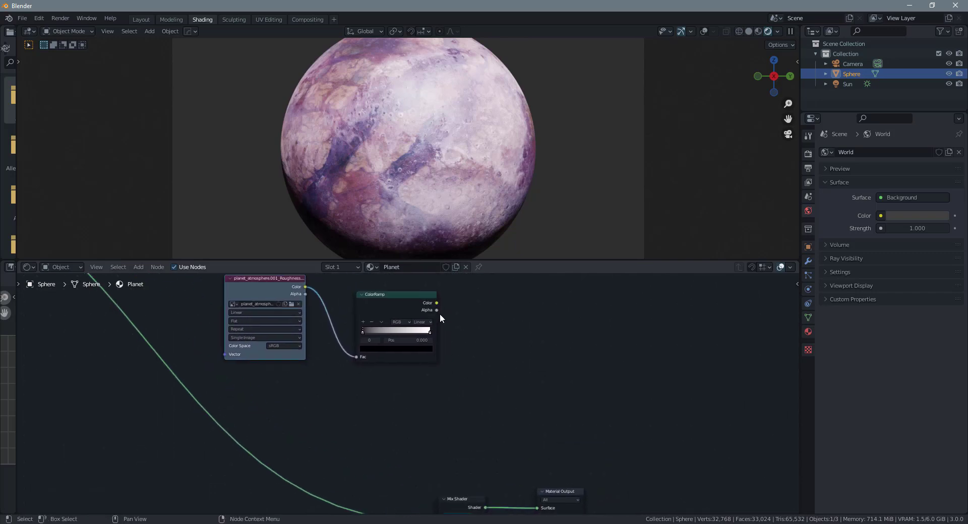
Link the ColorRamp's color output to the Mix Shader's Fac input so the roughness texture drives the mix
{"action": "left_click_drag", "start_coordinate": [436, 303], "coordinate": [438, 460]}
{"action": "middle_click_drag", "start_coordinate": [439, 457], "coordinate": [424, 411]}
{"action": "scroll", "coordinate": [421, 403], "scroll_direction": "down", "scroll_amount": 4}
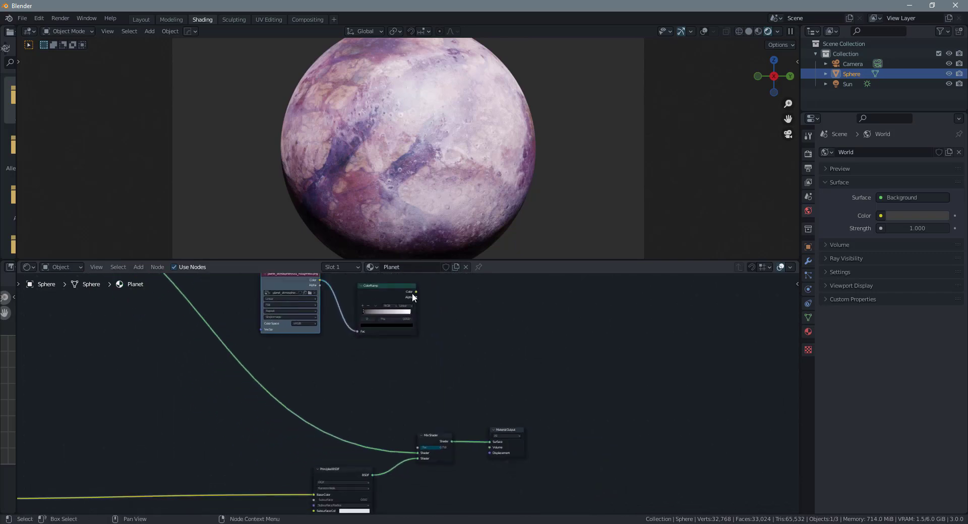
{"action": "left_click_drag", "start_coordinate": [413, 296], "coordinate": [418, 448]}
{"action": "scroll", "coordinate": [378, 222], "scroll_direction": "up", "scroll_amount": 2}
Preview the ColorRamp on the sphere through the Material Output, setting the black stop to 0.191 and the white stop to 0.264
{"action": "scroll", "coordinate": [408, 394], "scroll_direction": "up", "scroll_amount": 2}
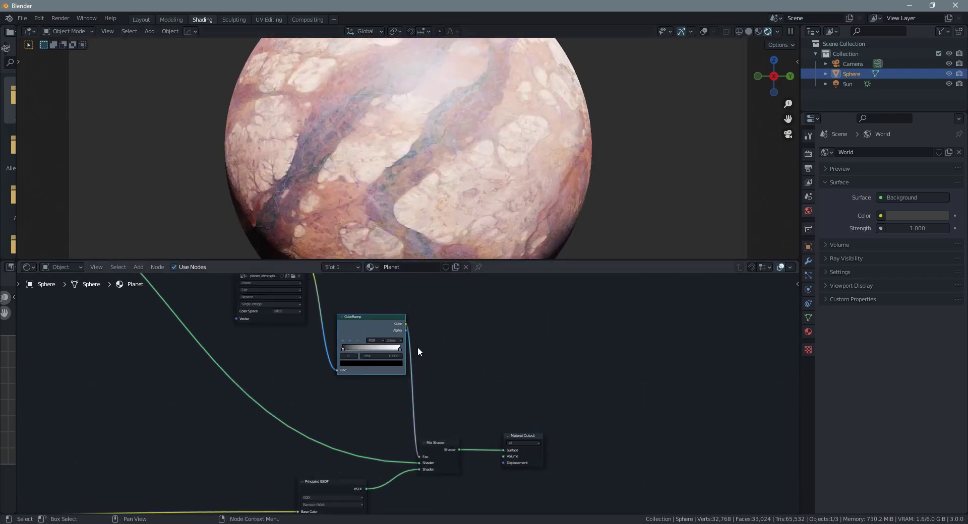
{"action": "left_click_drag", "start_coordinate": [405, 325], "coordinate": [503, 451]}
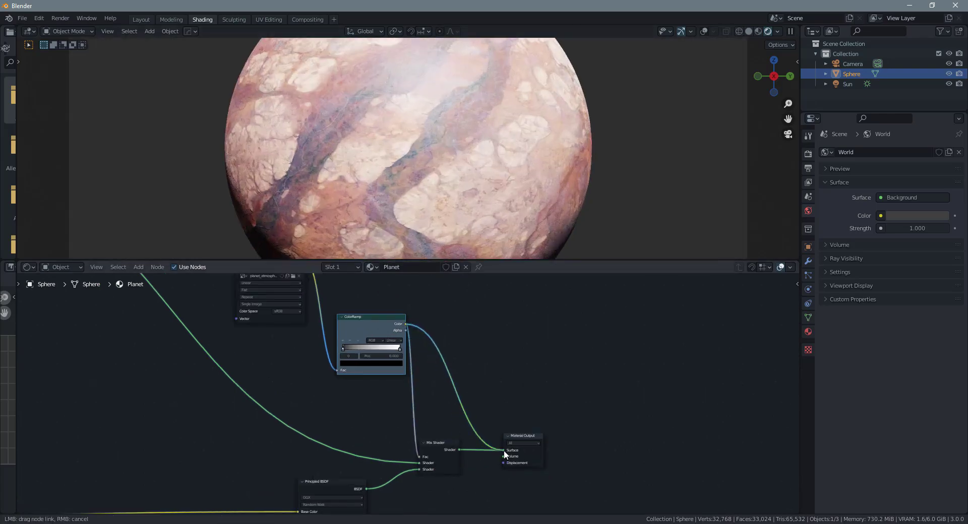
{"action": "scroll", "coordinate": [401, 345], "scroll_direction": "up", "scroll_amount": 2}
{"action": "mouse_move", "coordinate": [361, 379]}
{"action": "left_mouse_down"}
{"action": "mouse_move", "coordinate": [388, 379]}
{"action": "mouse_move", "coordinate": [378, 380]}
{"action": "left_mouse_up"}
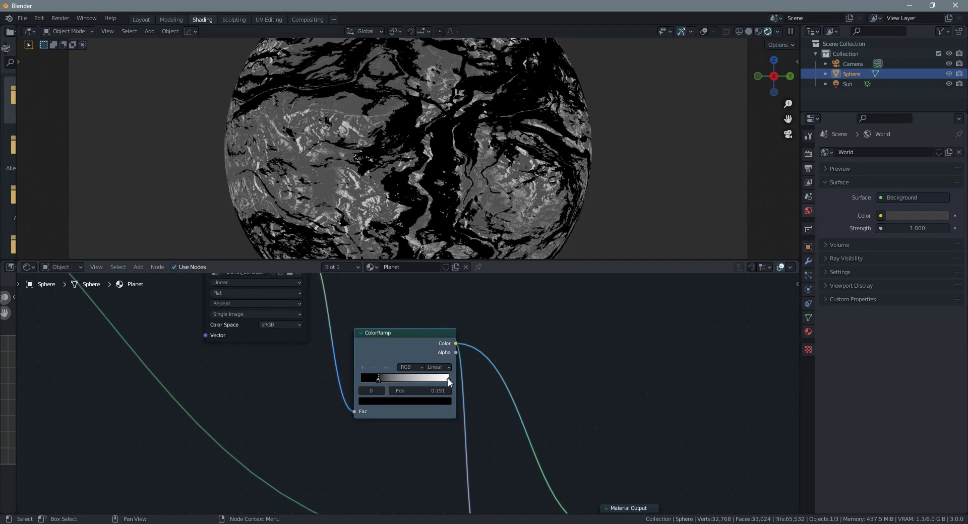
{"action": "left_click_drag", "start_coordinate": [447, 378], "coordinate": [379, 379]}
{"action": "scroll", "coordinate": [368, 137], "scroll_direction": "up", "scroll_amount": 5}
{"action": "scroll", "coordinate": [368, 154], "scroll_direction": "down", "scroll_amount": 6}
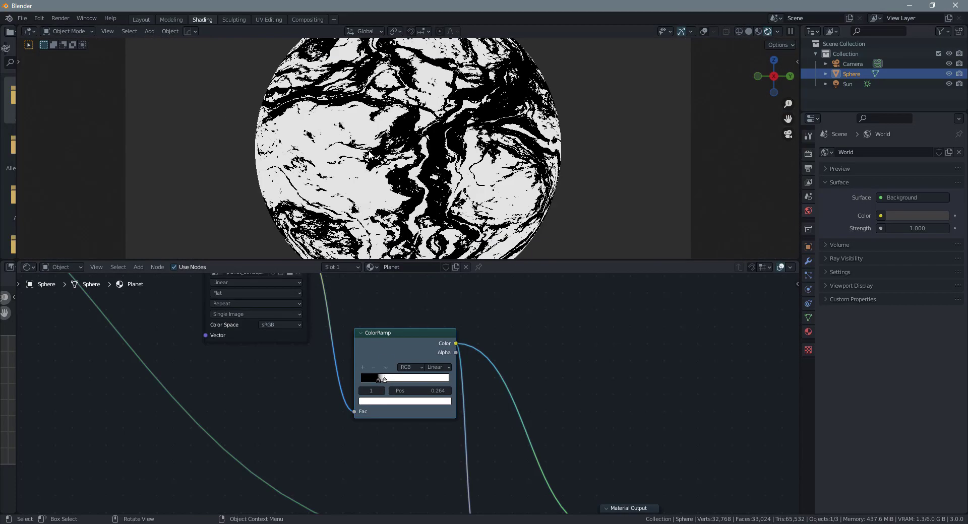
{"action": "scroll", "coordinate": [418, 377], "scroll_direction": "down", "scroll_amount": 2}
Link the Mix Shader back to the Material Output surface and view the masked planet up close
{"action": "middle_click_drag", "start_coordinate": [485, 388], "coordinate": [431, 343]}
{"action": "left_click_drag", "start_coordinate": [430, 444], "coordinate": [479, 447]}
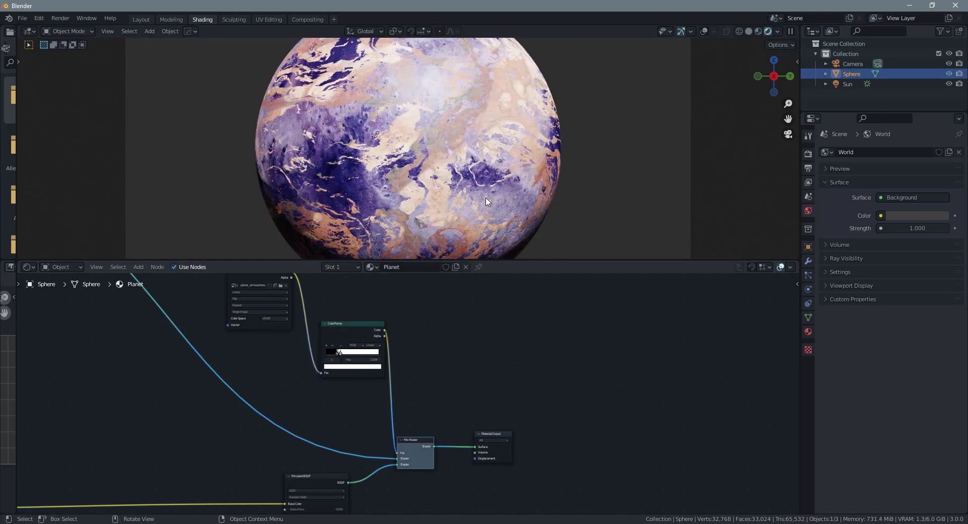
{"action": "scroll", "coordinate": [428, 195], "scroll_direction": "up", "scroll_amount": 2}
{"action": "scroll", "coordinate": [311, 342], "scroll_direction": "up", "scroll_amount": 2}
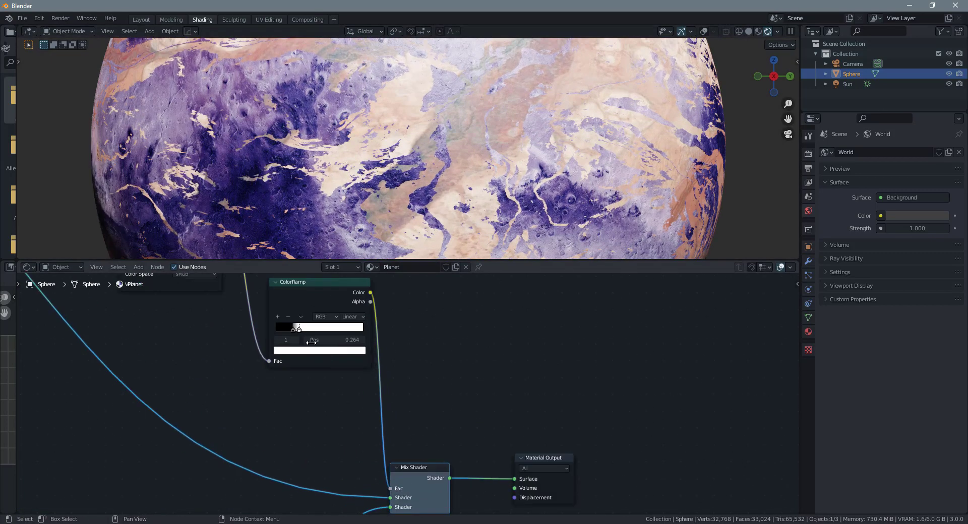
Flip the ColorRamp to run from white to black and set the black stop's position to 0.445
{"action": "left_click_drag", "start_coordinate": [300, 329], "coordinate": [323, 326]}
{"action": "scroll", "coordinate": [426, 173], "scroll_direction": "down", "scroll_amount": 3}
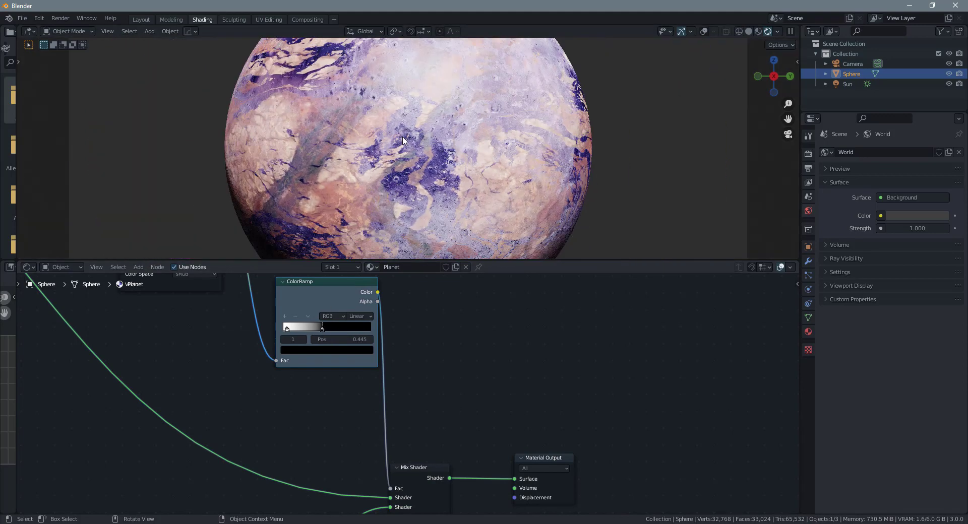
{"action": "scroll", "coordinate": [426, 173], "scroll_direction": "down", "scroll_amount": 2}
{"action": "scroll", "coordinate": [353, 380], "scroll_direction": "down", "scroll_amount": 2}
Insert a Hue/Saturation node between the Moon Thri color texture and the Principled BSDF's base color
{"action": "middle_click_drag", "start_coordinate": [353, 380], "coordinate": [633, 277]}
{"action": "scroll", "coordinate": [634, 282], "scroll_direction": "down", "scroll_amount": 2}
{"action": "scroll", "coordinate": [408, 151], "scroll_direction": "up", "scroll_amount": 2}
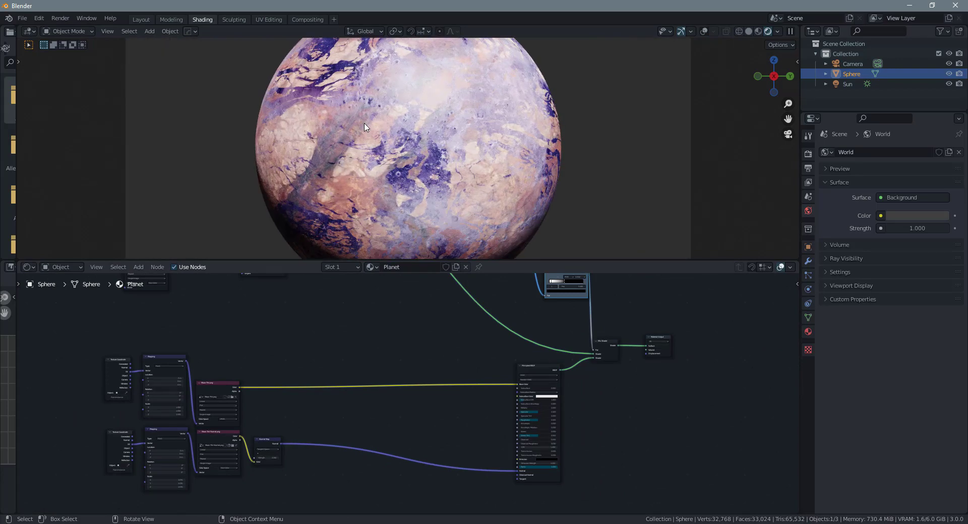
{"action": "scroll", "coordinate": [381, 361], "scroll_direction": "up", "scroll_amount": 1}
{"action": "key", "text": "shift+a"}
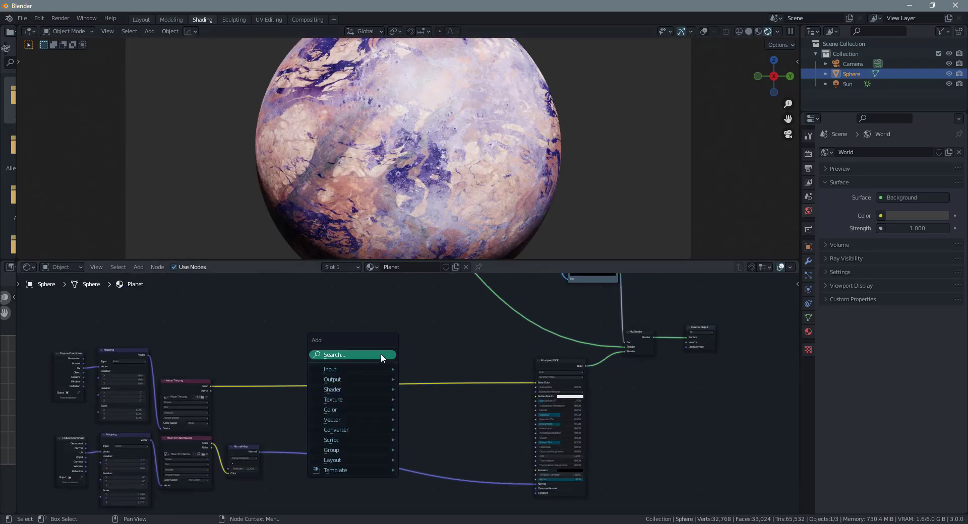
{"action": "left_click", "coordinate": [380, 353]}
{"action": "type", "text": "hue"}
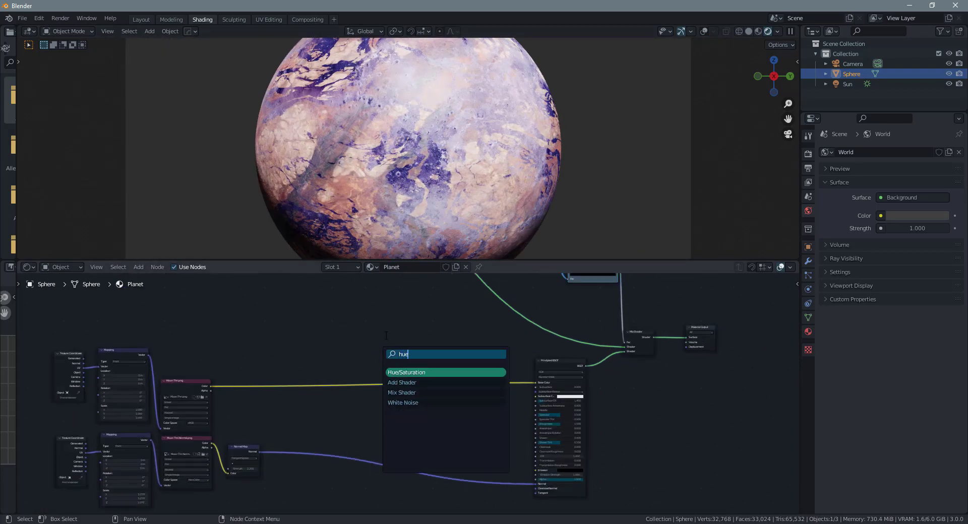
{"action": "left_click", "coordinate": [407, 372]}
{"action": "scroll", "coordinate": [365, 388], "scroll_direction": "up", "scroll_amount": 5}
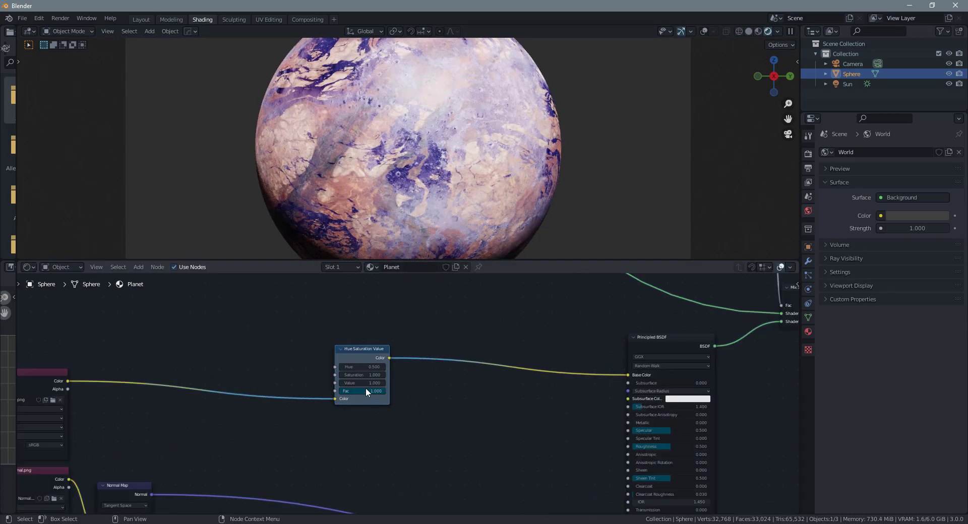
Set the hue of the Moon Thri color to 0.280 and view the whole planet
{"action": "scroll", "coordinate": [389, 381], "scroll_direction": "up", "scroll_amount": 1}
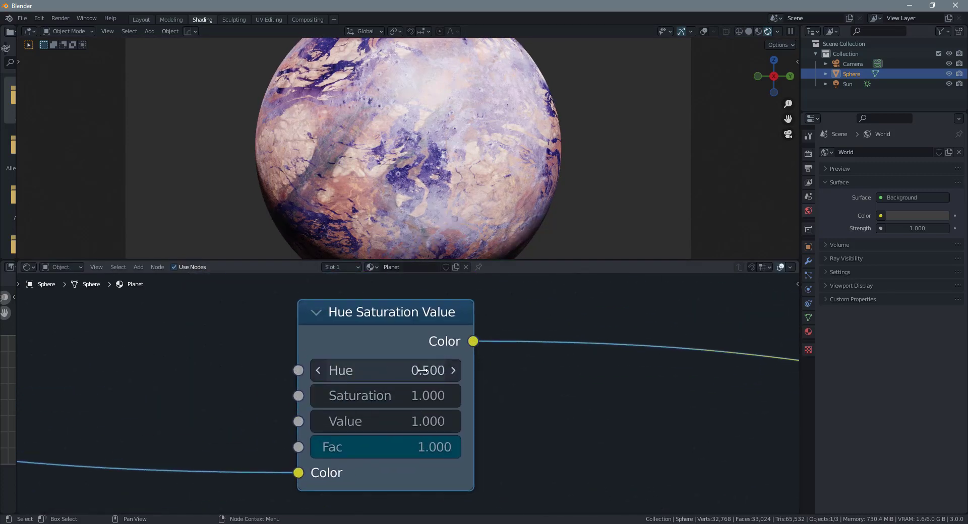
{"action": "left_click_drag", "start_coordinate": [422, 370], "coordinate": [367, 371]}
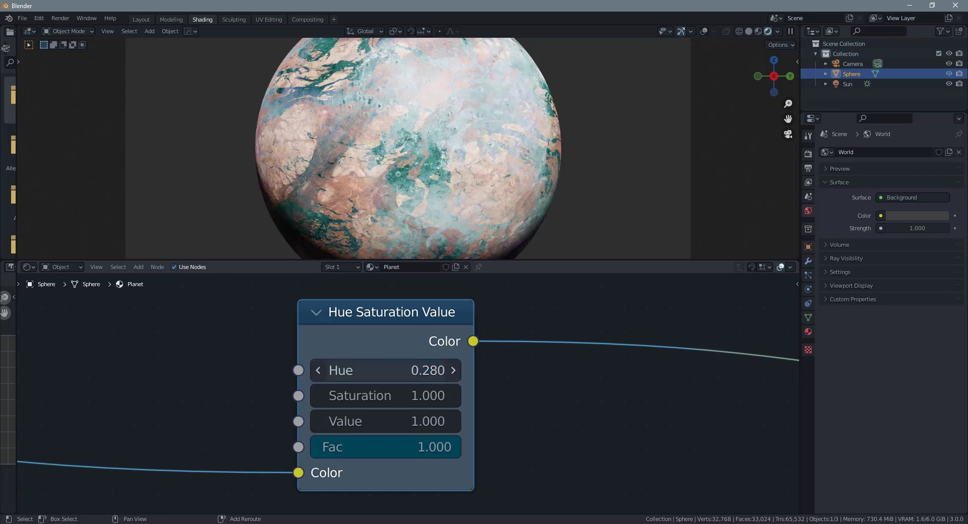
{"action": "scroll", "coordinate": [458, 387], "scroll_direction": "down", "scroll_amount": 7}
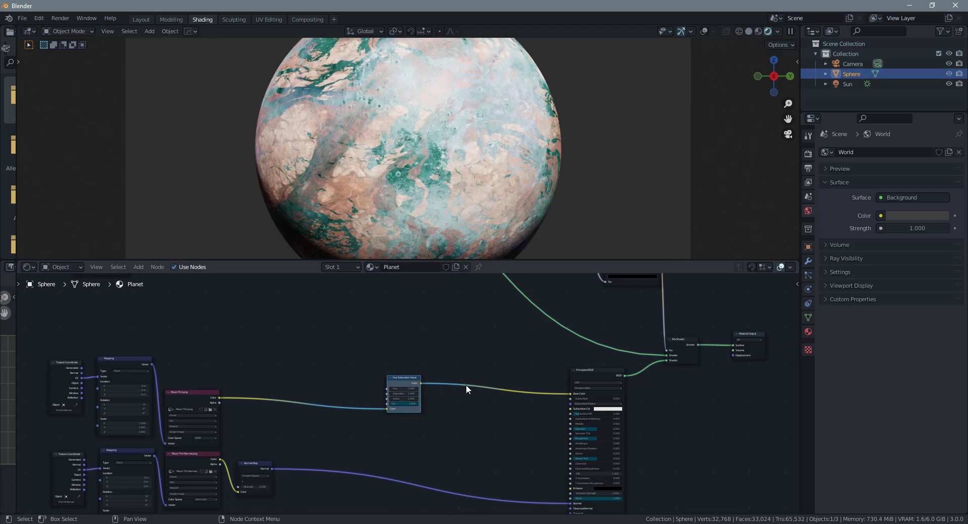
{"action": "scroll", "coordinate": [374, 127], "scroll_direction": "down", "scroll_amount": 4}
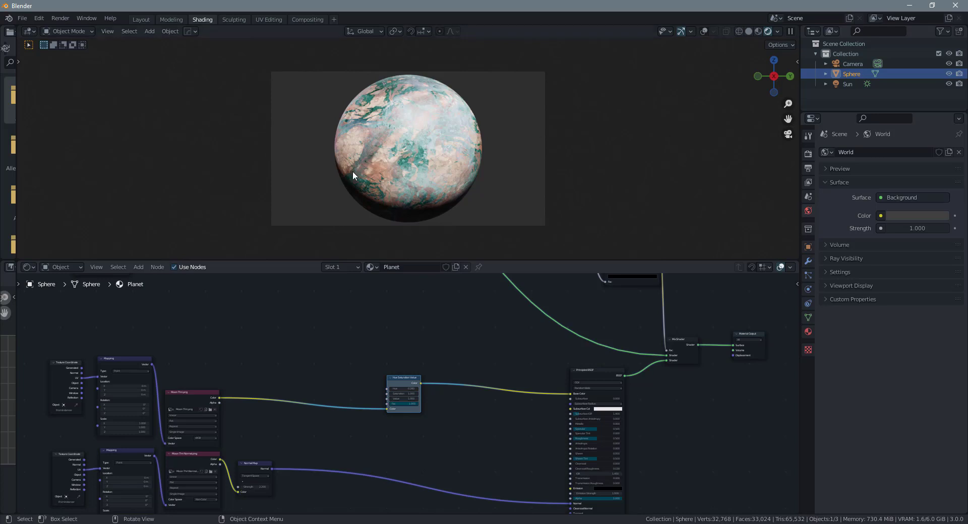
Examine the planet's surface up close and as a whole, and review the complete Planet node setup
{"action": "scroll", "coordinate": [352, 172], "scroll_direction": "up", "scroll_amount": 2}
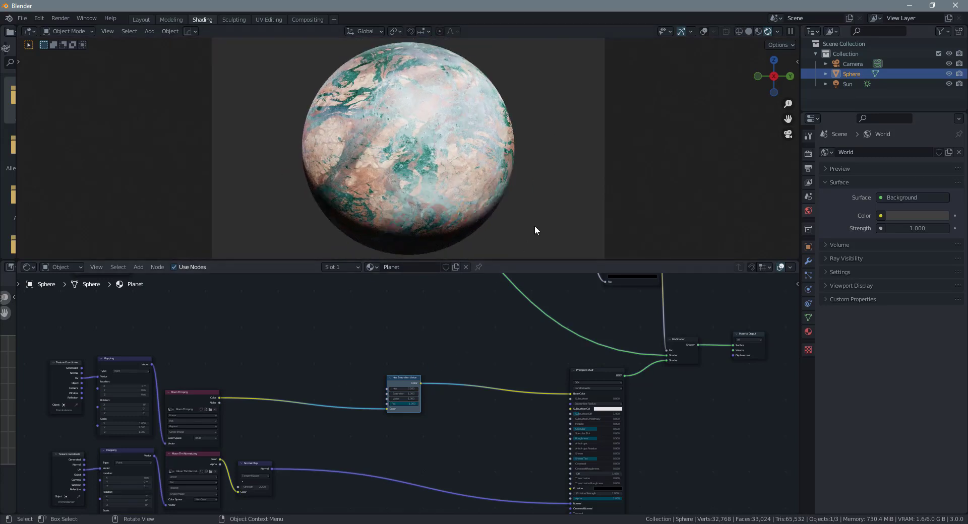
{"action": "scroll", "coordinate": [437, 205], "scroll_direction": "down", "scroll_amount": 1}
{"action": "scroll", "coordinate": [437, 205], "scroll_direction": "up", "scroll_amount": 1}
{"action": "scroll", "coordinate": [469, 385], "scroll_direction": "down", "scroll_amount": 2}
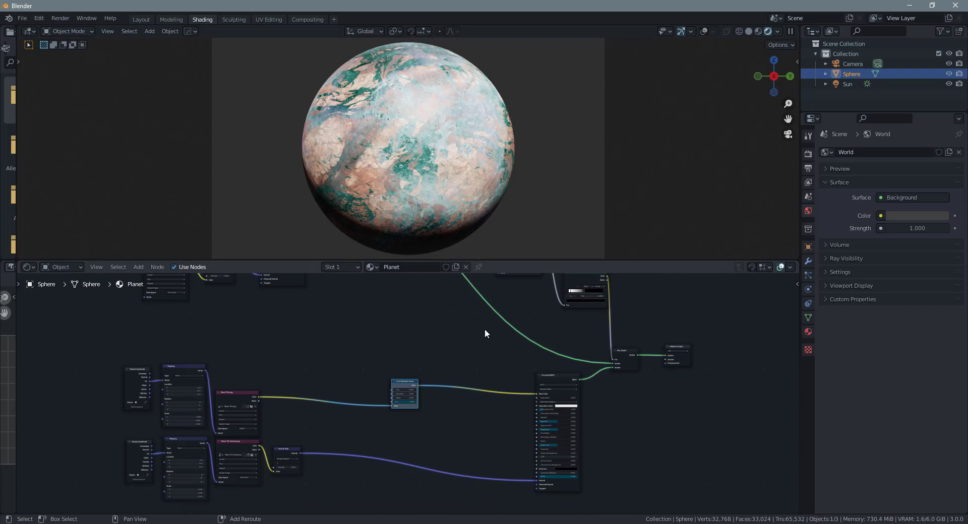
{"action": "key", "text": "Home"}
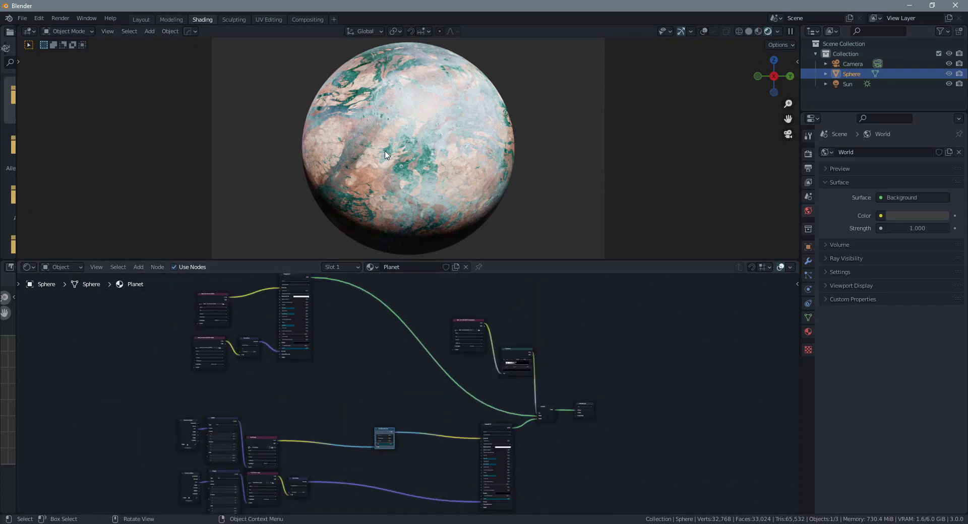
{"action": "scroll", "coordinate": [386, 155], "scroll_direction": "up", "scroll_amount": 3}
{"action": "scroll", "coordinate": [421, 162], "scroll_direction": "up", "scroll_amount": 3}
{"action": "scroll", "coordinate": [419, 161], "scroll_direction": "down", "scroll_amount": 4}
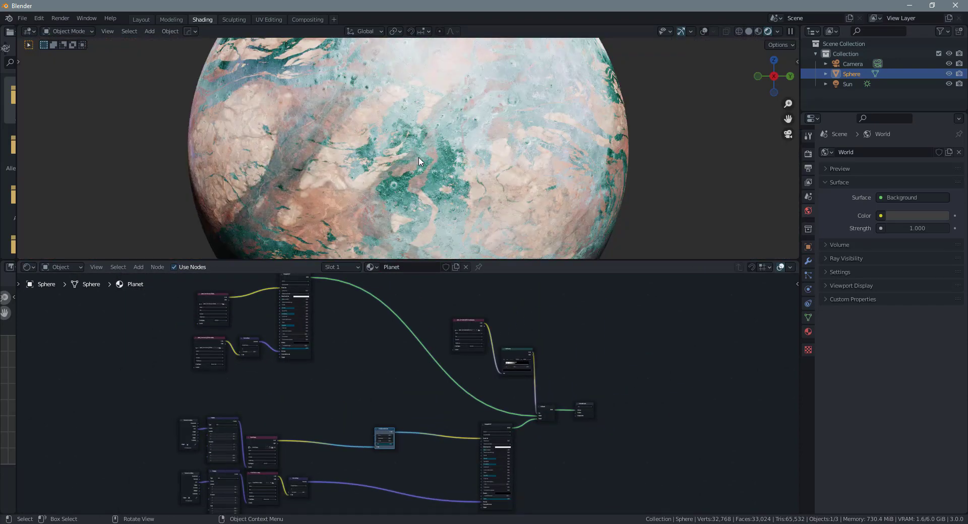
{"action": "scroll", "coordinate": [419, 161], "scroll_direction": "down", "scroll_amount": 3}
{"action": "scroll", "coordinate": [434, 407], "scroll_direction": "down", "scroll_amount": 1}
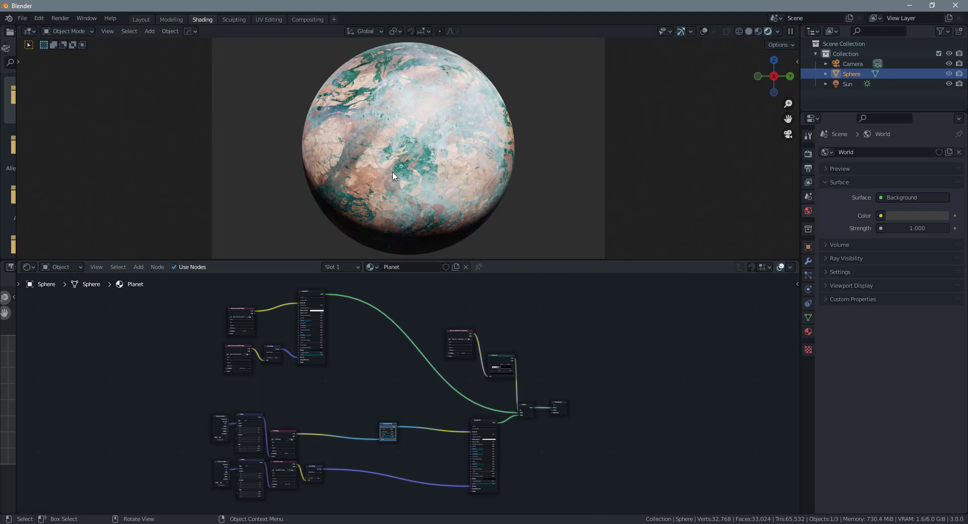
{"action": "scroll", "coordinate": [417, 203], "scroll_direction": "down", "scroll_amount": 2}
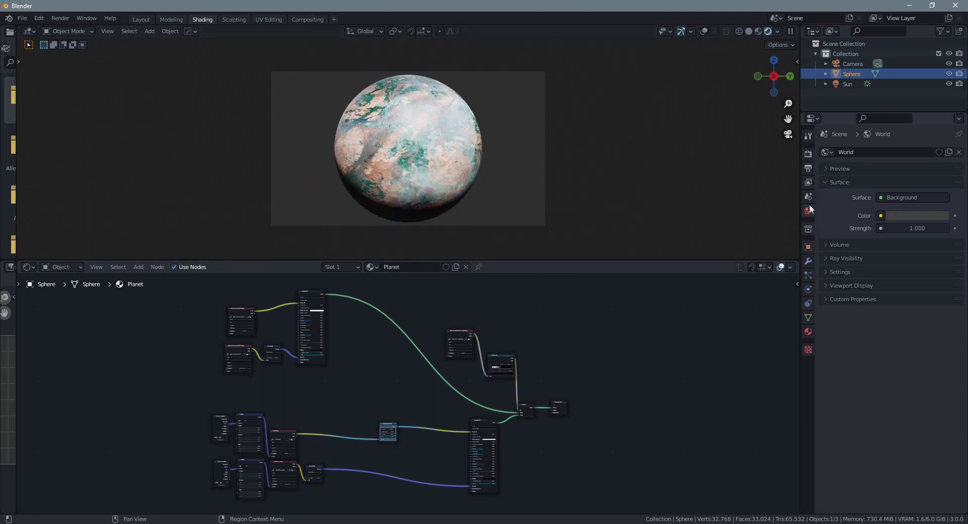
Set the world background color to pure black by lowering its value to 0.000
{"action": "left_click", "coordinate": [897, 216]}
{"action": "left_click_drag", "start_coordinate": [942, 125], "coordinate": [933, 153]}
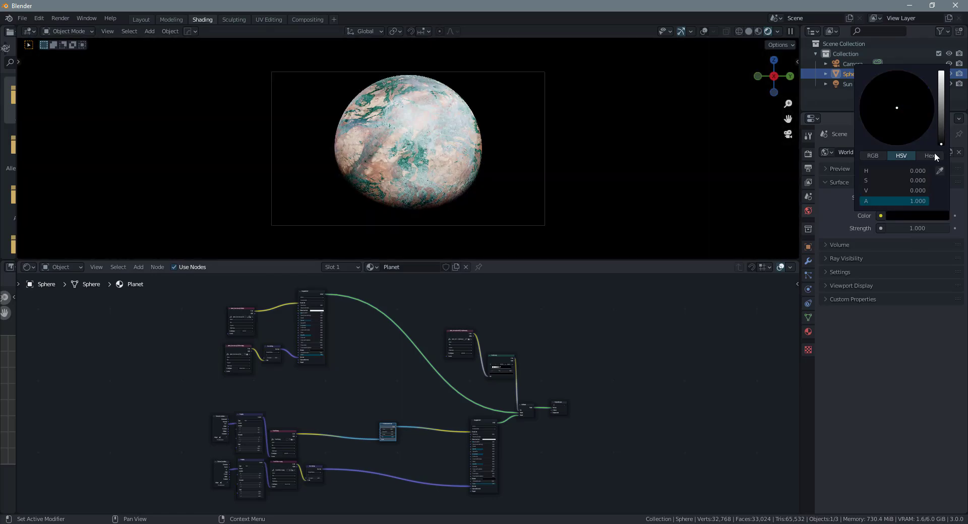
{"action": "scroll", "coordinate": [418, 184], "scroll_direction": "up", "scroll_amount": 4}
{"action": "scroll", "coordinate": [417, 184], "scroll_direction": "down", "scroll_amount": 3}
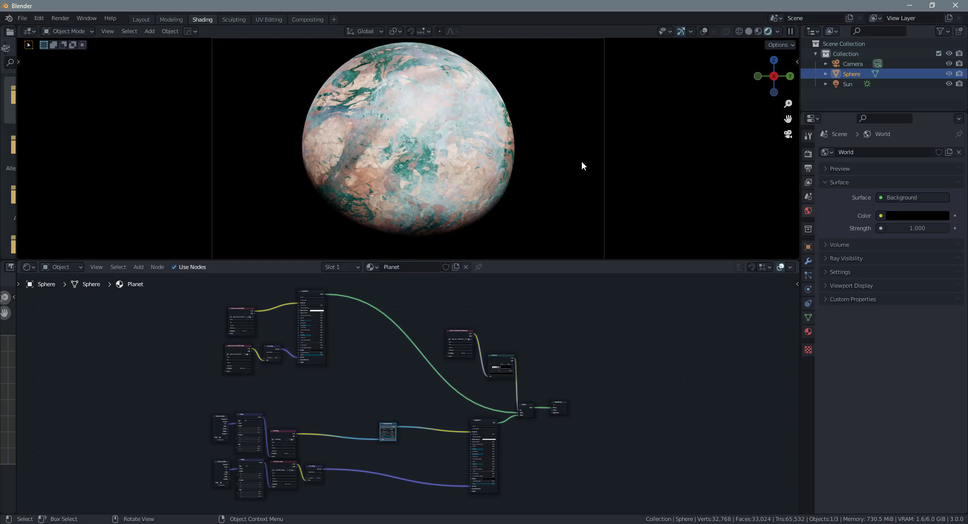
Duplicate the planet sphere in place and scale the copy up slightly to about 1.012
{"action": "key", "text": "shift+d"}
{"action": "right_click", "coordinate": [512, 222]}
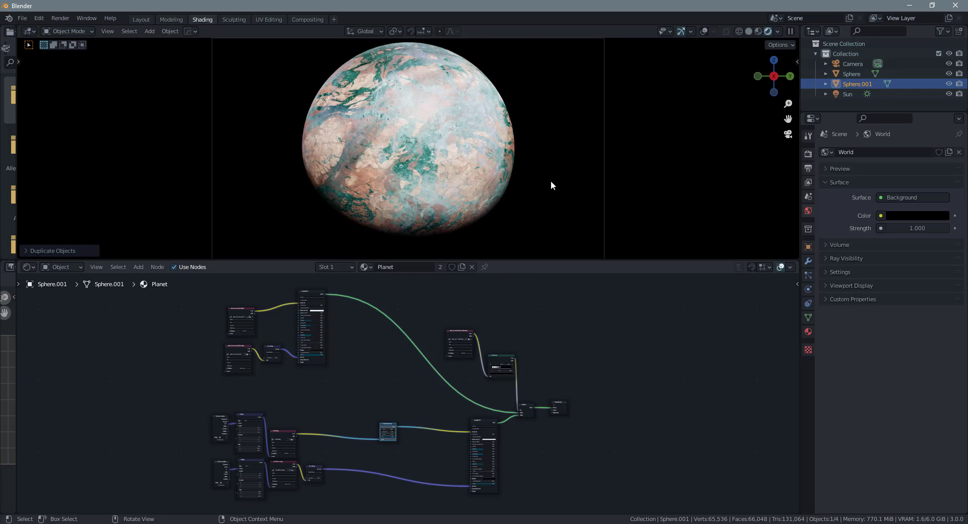
{"action": "key", "text": "s"}
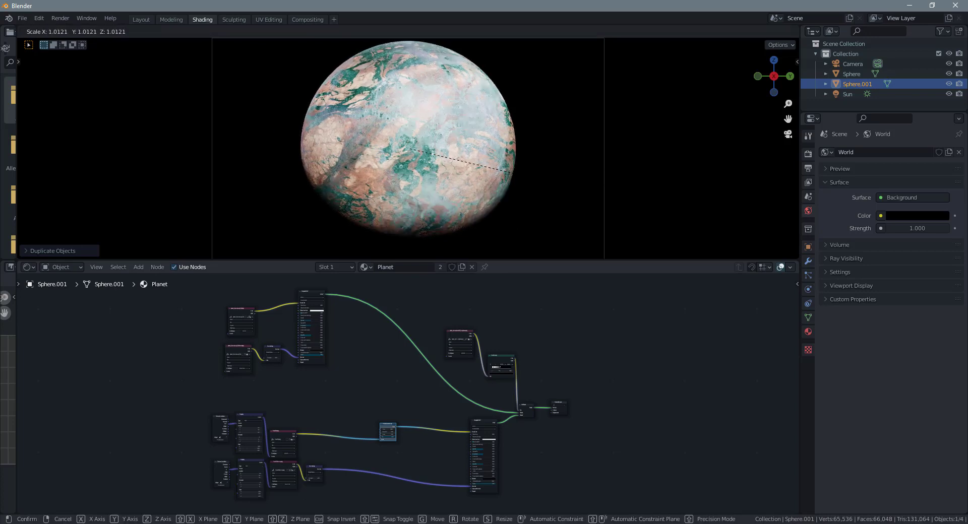
{"action": "key", "text": "Return"}
Rename the duplicated sphere as clouds
{"action": "left_click", "coordinate": [865, 86]}
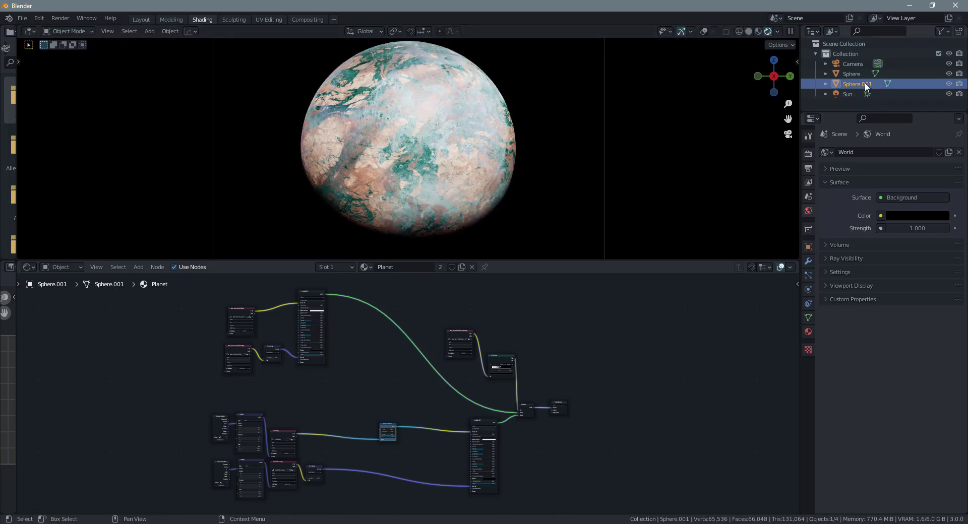
{"action": "double_click", "coordinate": [865, 85]}
{"action": "type", "text": "c"}
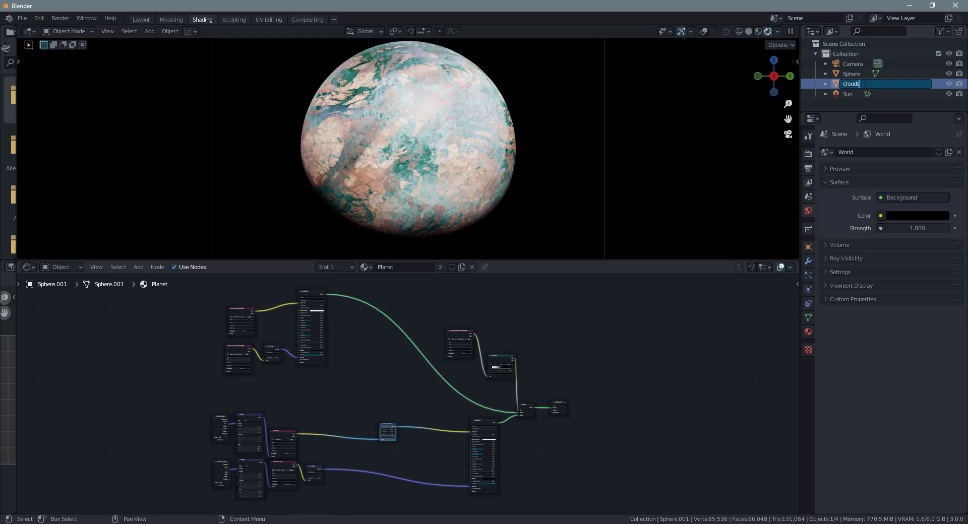
{"action": "type", "text": "louds"}
{"action": "key", "text": "Return"}
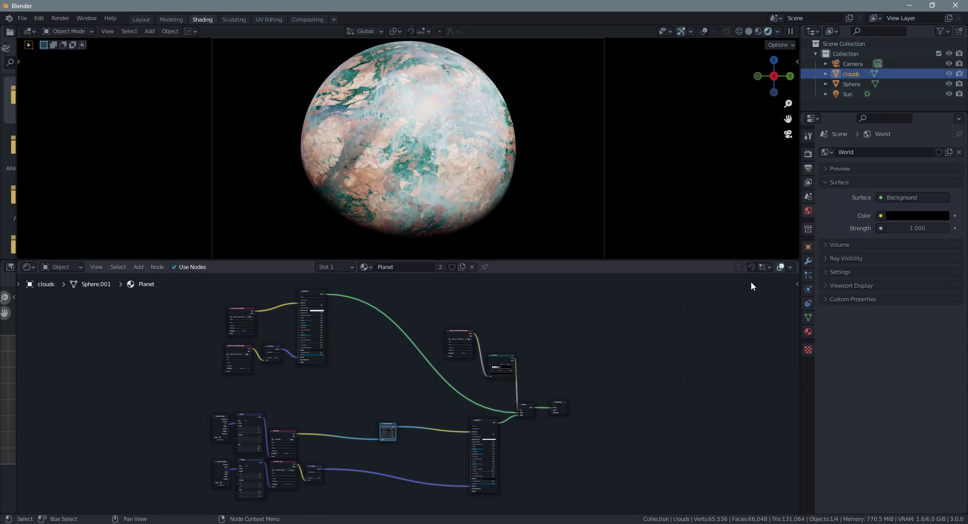
Unlink the Planet material from the clouds sphere and create a new material named clouds
{"action": "left_click", "coordinate": [473, 267]}
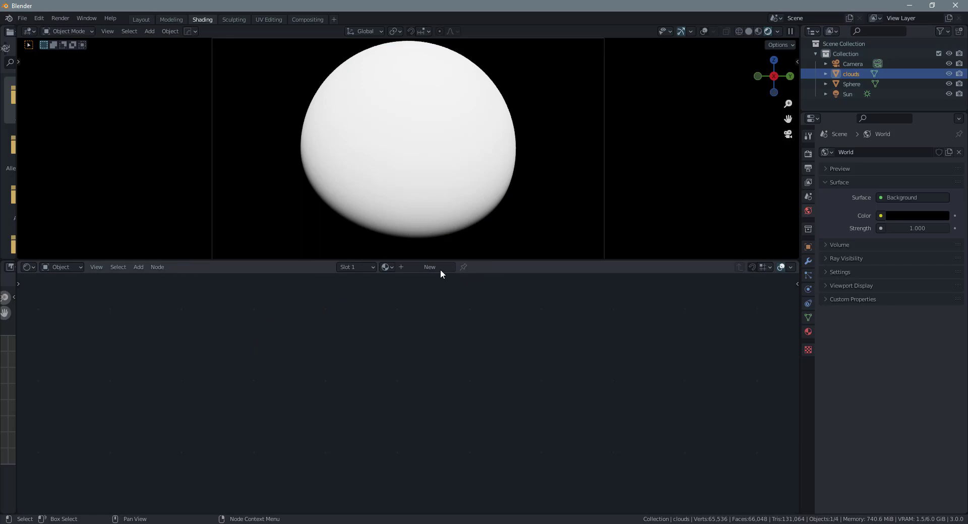
{"action": "left_click", "coordinate": [436, 268]}
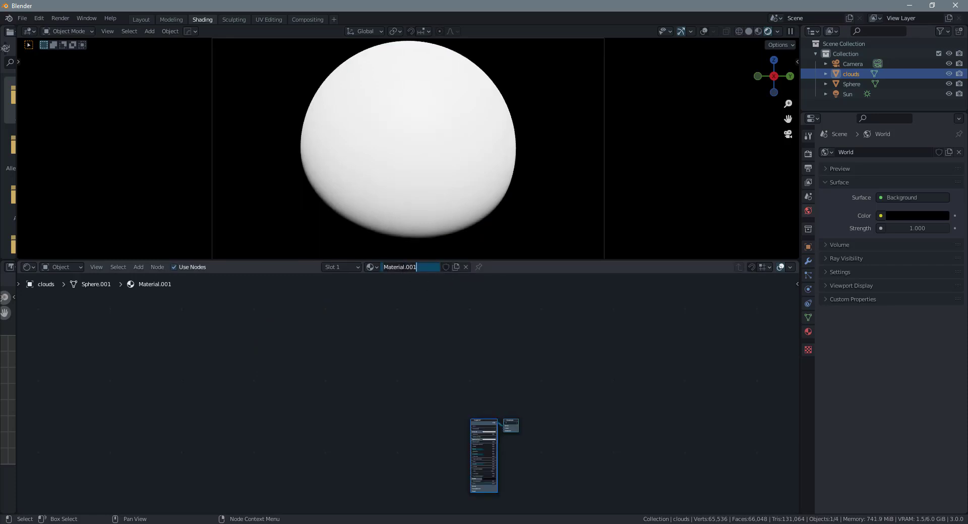
{"action": "key", "text": "ctrl+a"}
{"action": "type", "text": "clo"}
{"action": "key", "text": "Return"}
Add the 8k_earth_clouds.jpg image as a texture node beside the clouds material's Principled BSDF
{"action": "scroll", "coordinate": [442, 441], "scroll_direction": "up", "scroll_amount": 4}
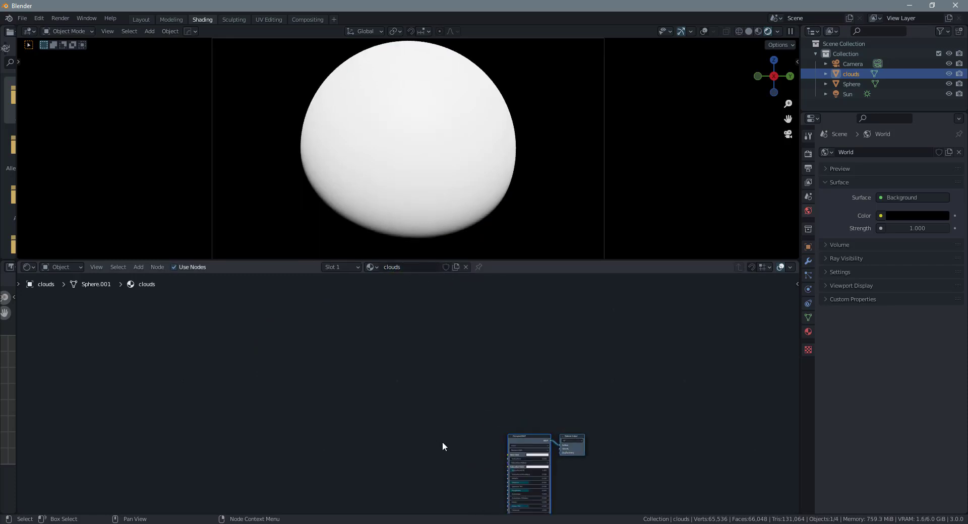
{"action": "middle_click_drag", "start_coordinate": [523, 447], "coordinate": [363, 290]}
{"action": "scroll", "coordinate": [397, 363], "scroll_direction": "up", "scroll_amount": 2}
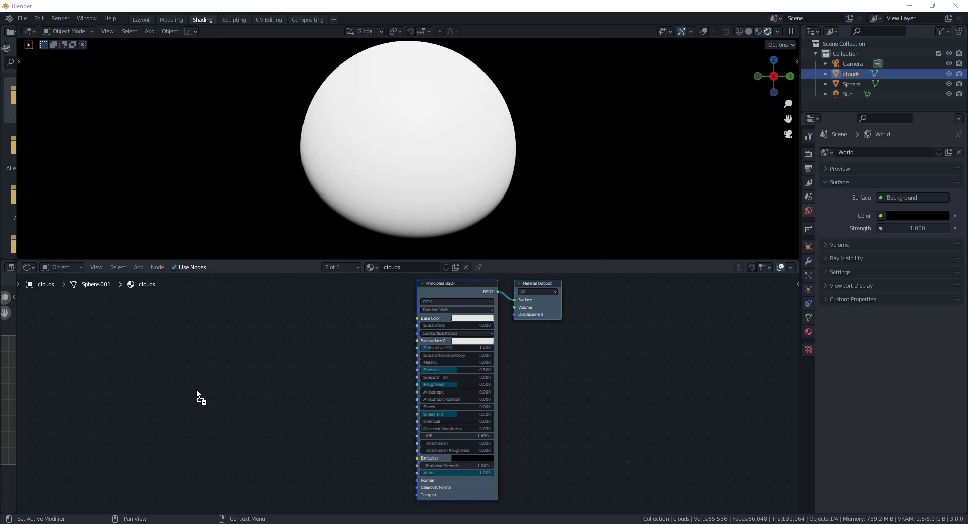
{"action": "left_click_drag", "start_coordinate": [196, 389], "coordinate": [196, 389]}
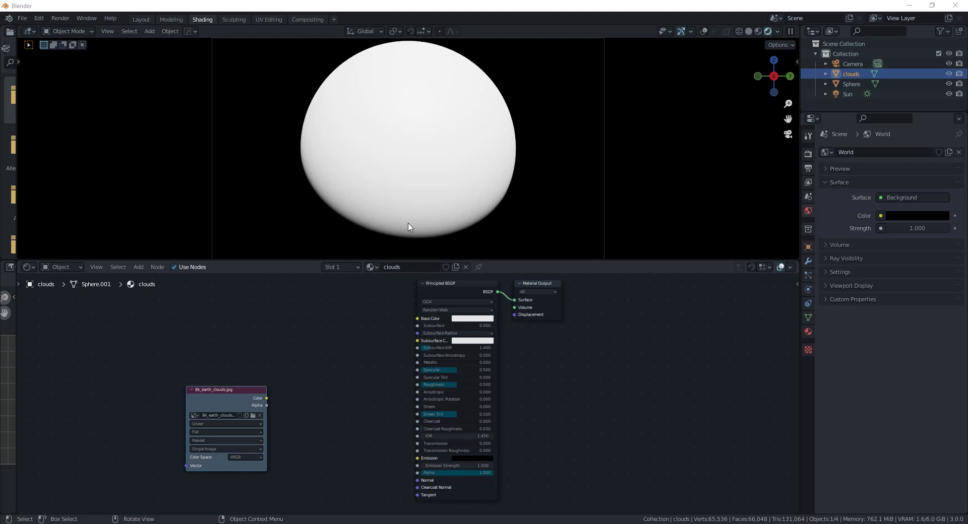
Examine the planet sphere's UV layout in the UV Editing workspace, and return to Shading in Object Mode
{"action": "left_click", "coordinate": [382, 155]}
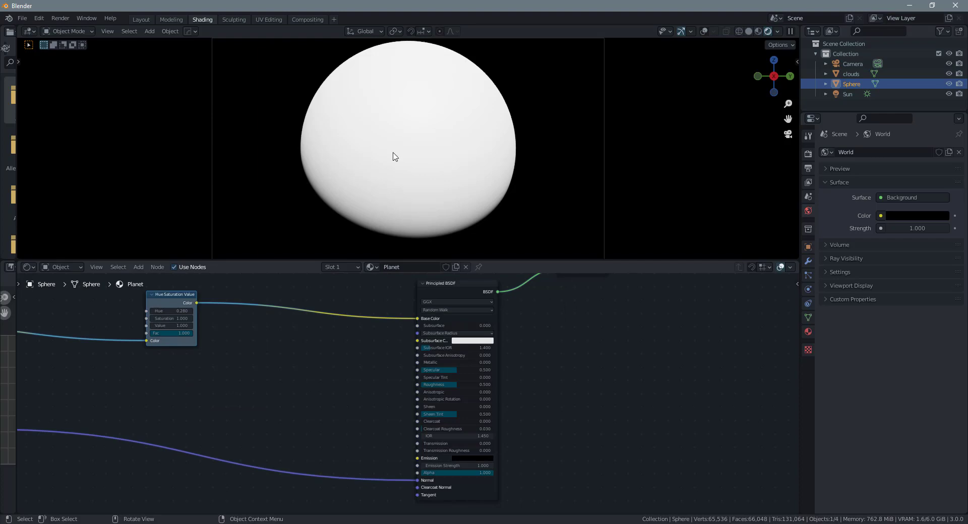
{"action": "left_click", "coordinate": [265, 20]}
{"action": "scroll", "coordinate": [216, 278], "scroll_direction": "down", "scroll_amount": 5}
{"action": "scroll", "coordinate": [216, 300], "scroll_direction": "up", "scroll_amount": 6}
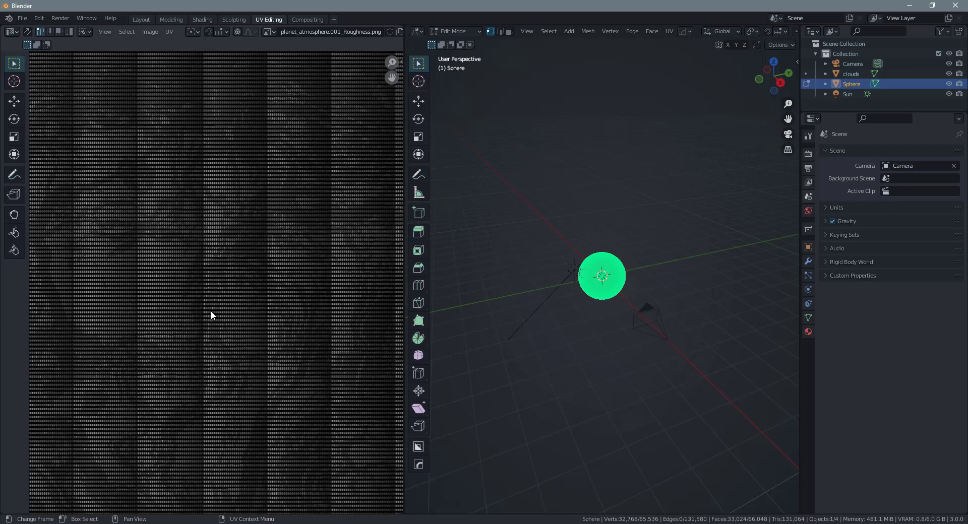
{"action": "scroll", "coordinate": [210, 308], "scroll_direction": "down", "scroll_amount": 6}
{"action": "scroll", "coordinate": [216, 303], "scroll_direction": "up", "scroll_amount": 5}
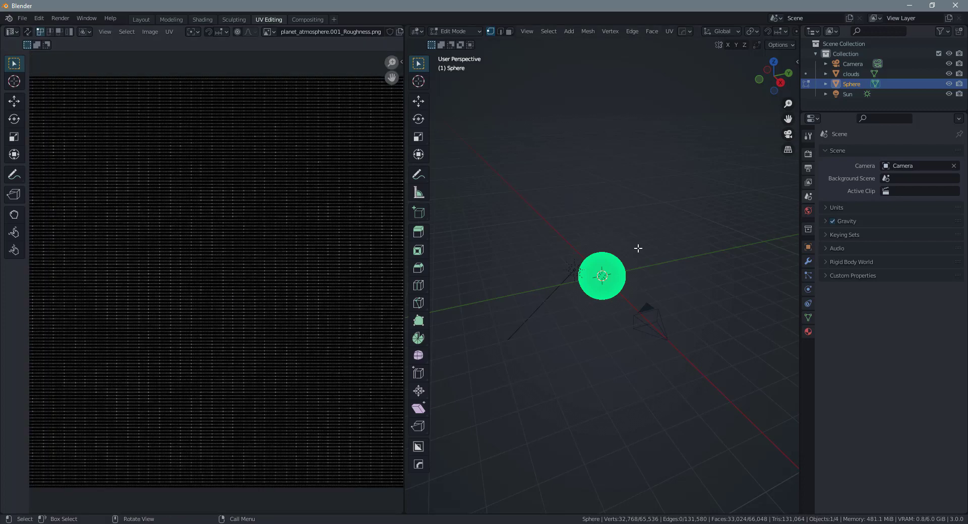
{"action": "left_click", "coordinate": [171, 21]}
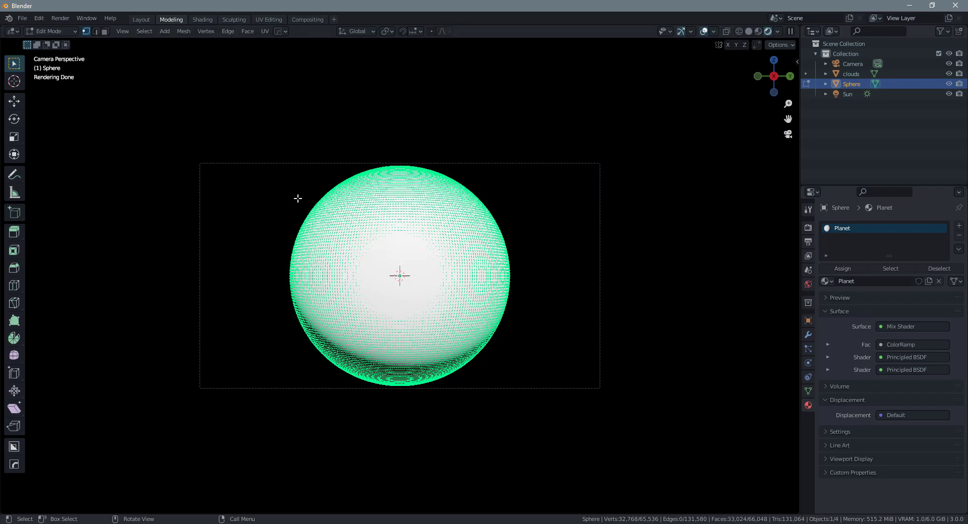
{"action": "key", "text": "Tab"}
{"action": "left_click", "coordinate": [203, 20]}
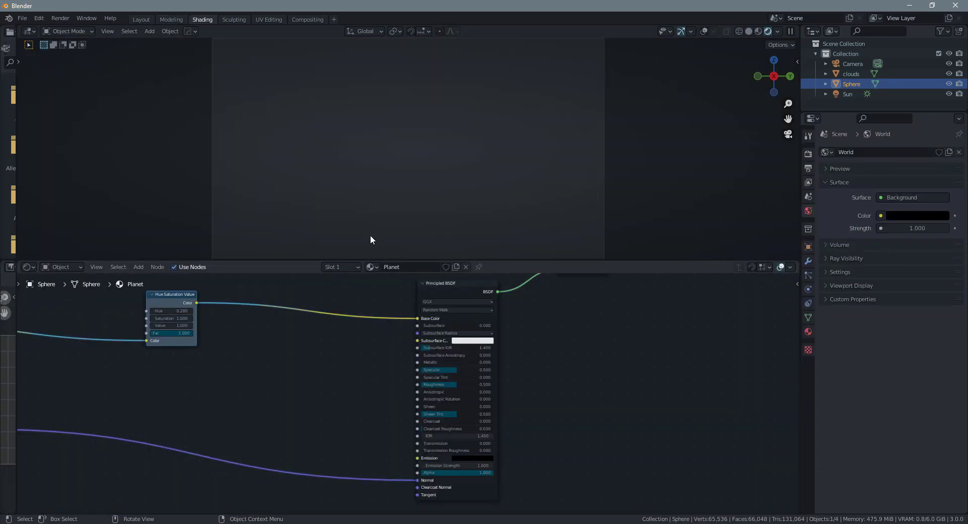
{"action": "scroll", "coordinate": [359, 328], "scroll_direction": "down", "scroll_amount": 2}
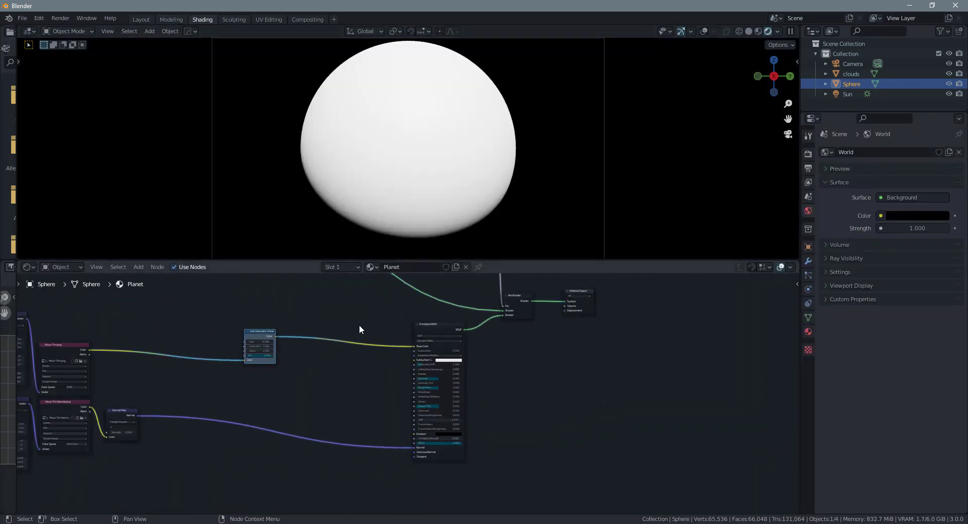
Link the 8k_earth_clouds.jpg color to the Principled BSDF's alpha on the clouds sphere and view the cloud layer up close
{"action": "left_click", "coordinate": [420, 170]}
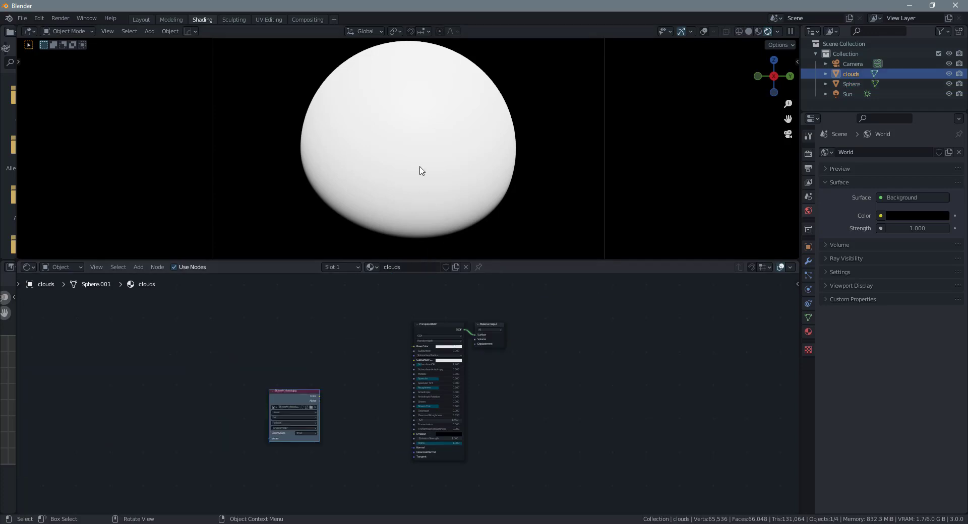
{"action": "scroll", "coordinate": [292, 448], "scroll_direction": "up", "scroll_amount": 2}
{"action": "middle_click_drag", "start_coordinate": [272, 453], "coordinate": [301, 401]}
{"action": "scroll", "coordinate": [268, 340], "scroll_direction": "up", "scroll_amount": 1}
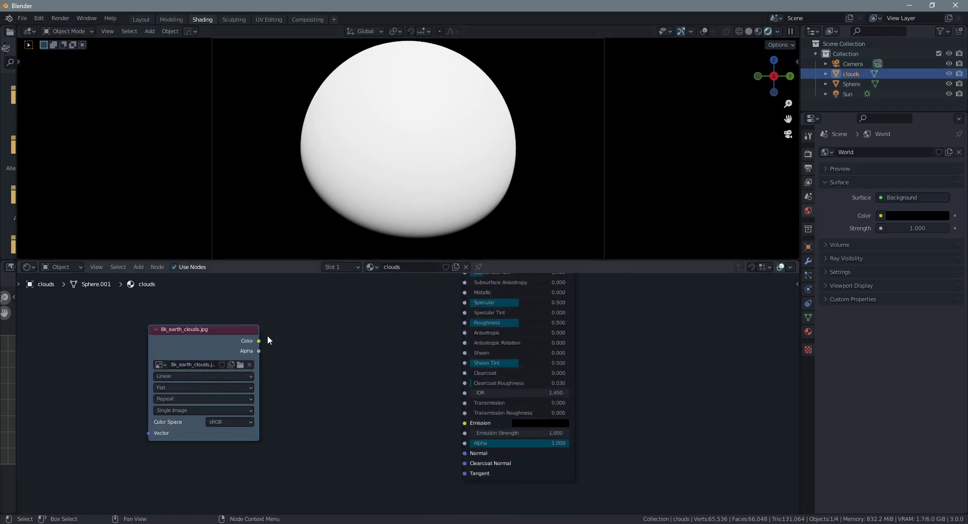
{"action": "left_click_drag", "start_coordinate": [258, 343], "coordinate": [464, 443]}
{"action": "scroll", "coordinate": [408, 137], "scroll_direction": "up", "scroll_amount": 6}
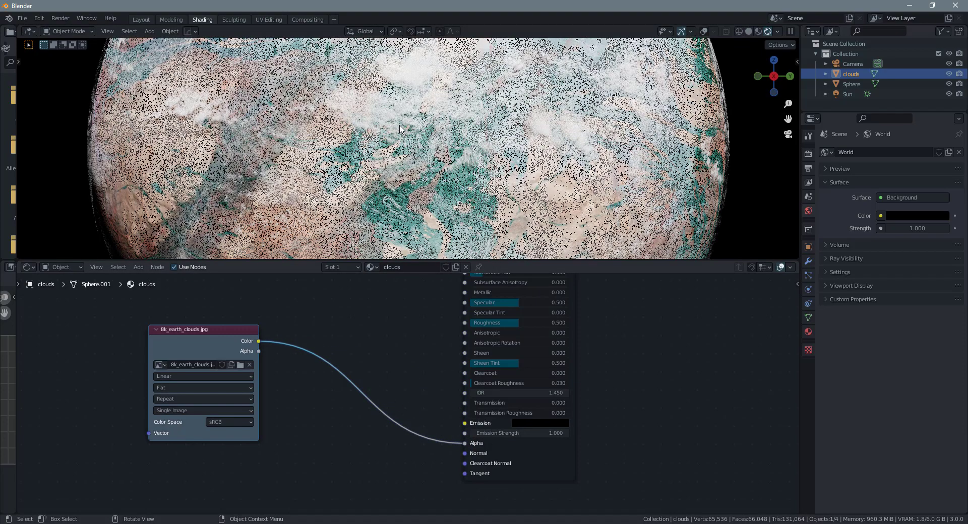
{"action": "scroll", "coordinate": [360, 355], "scroll_direction": "down", "scroll_amount": 1}
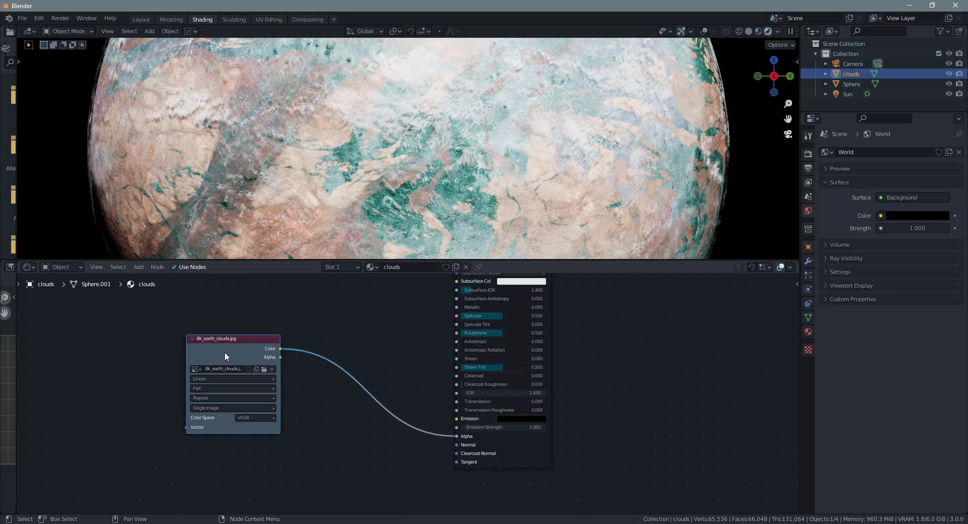
Move the cloud texture node farther from the Principled BSDF and also link its color to Base Color
{"action": "left_click_drag", "start_coordinate": [225, 353], "coordinate": [148, 362]}
{"action": "middle_click_drag", "start_coordinate": [289, 339], "coordinate": [263, 416]}
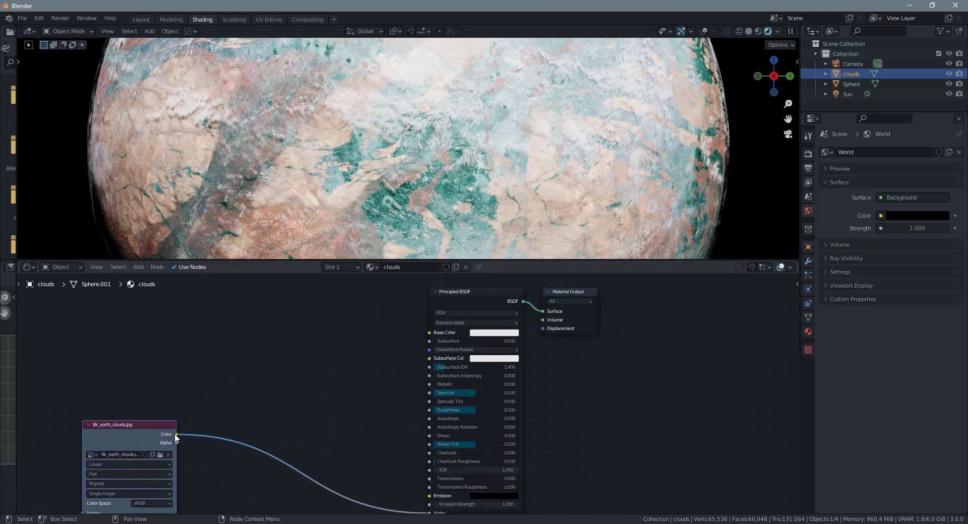
{"action": "left_click_drag", "start_coordinate": [174, 433], "coordinate": [429, 333]}
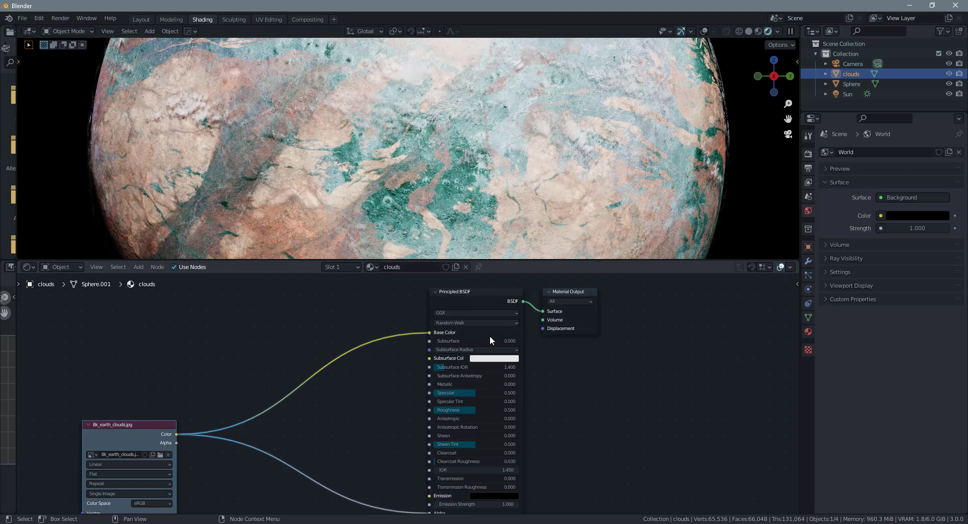
Insert a ColorRamp node between the cloud texture's color and the Principled BSDF's base color
{"action": "key", "text": "shift+a"}
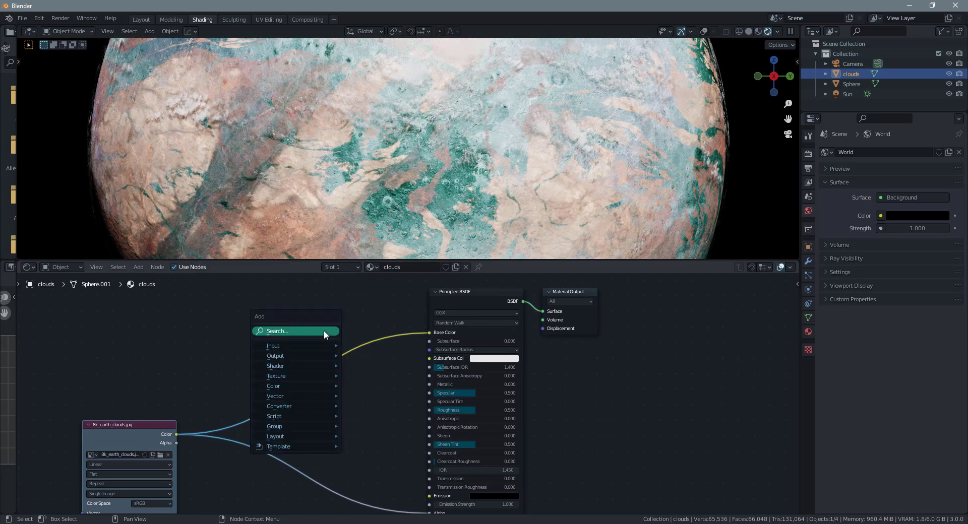
{"action": "left_click", "coordinate": [323, 331]}
{"action": "type", "text": "colo"}
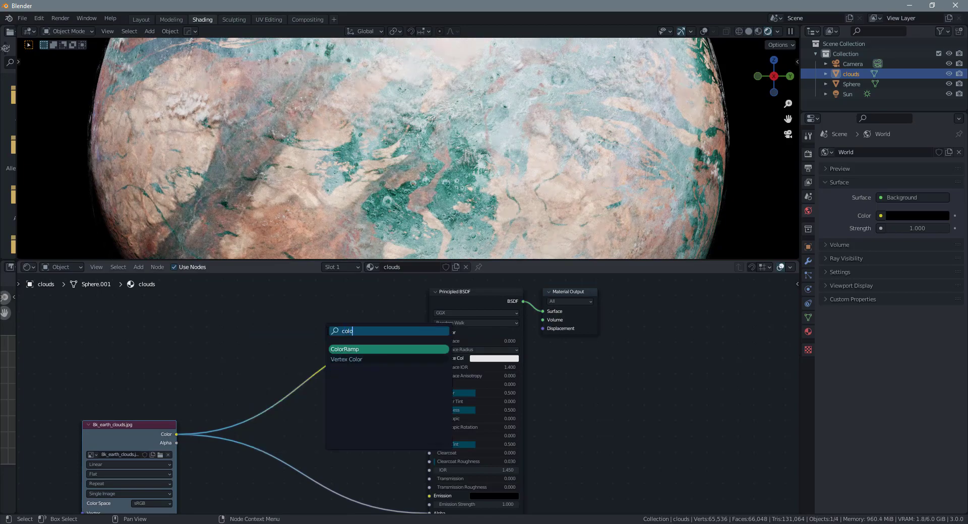
{"action": "left_click", "coordinate": [346, 349]}
Move the ColorRamp's white stop closer to the black one and tint it pink with hue 0.977 and saturation 0.840
{"action": "scroll", "coordinate": [384, 409], "scroll_direction": "up", "scroll_amount": 3}
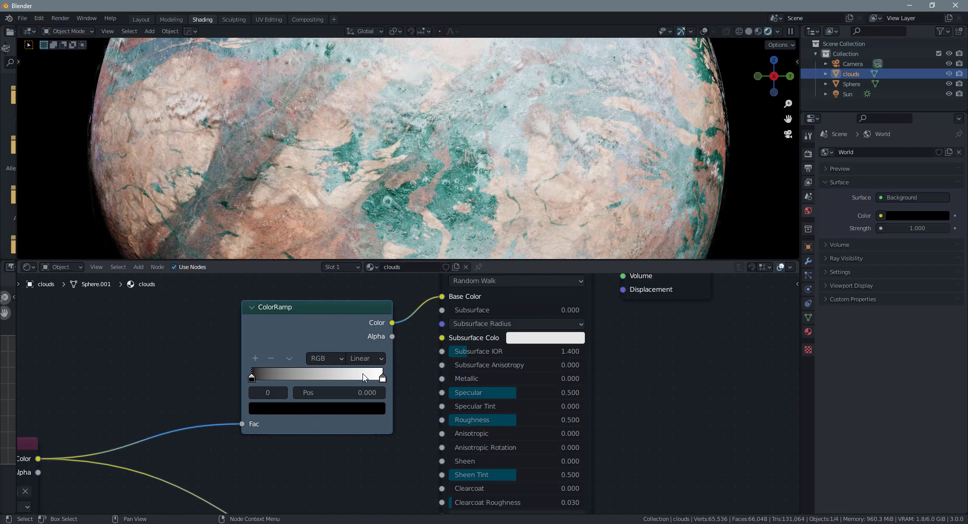
{"action": "mouse_move", "coordinate": [383, 381]}
{"action": "left_mouse_down"}
{"action": "mouse_move", "coordinate": [297, 379]}
{"action": "mouse_move", "coordinate": [376, 379]}
{"action": "mouse_move", "coordinate": [345, 381]}
{"action": "left_mouse_up"}
{"action": "left_click", "coordinate": [337, 415]}
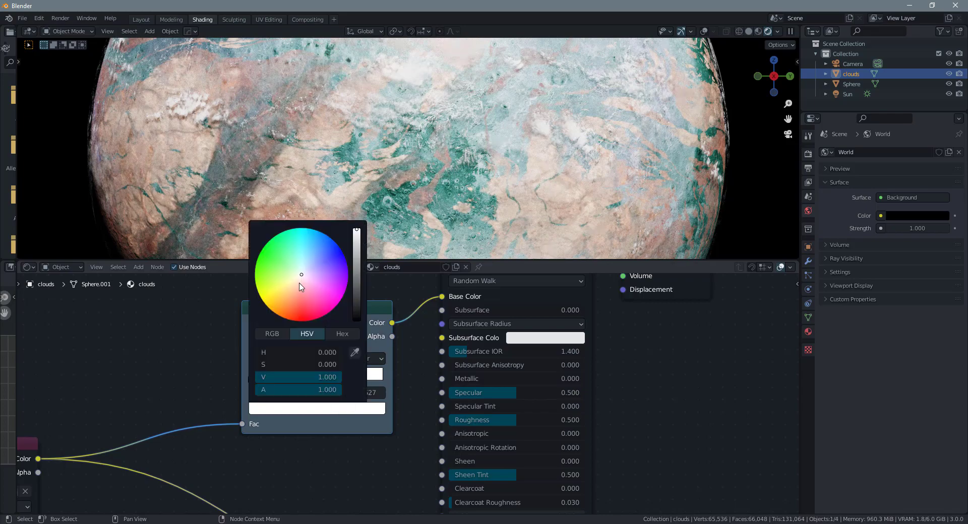
{"action": "left_click", "coordinate": [308, 300]}
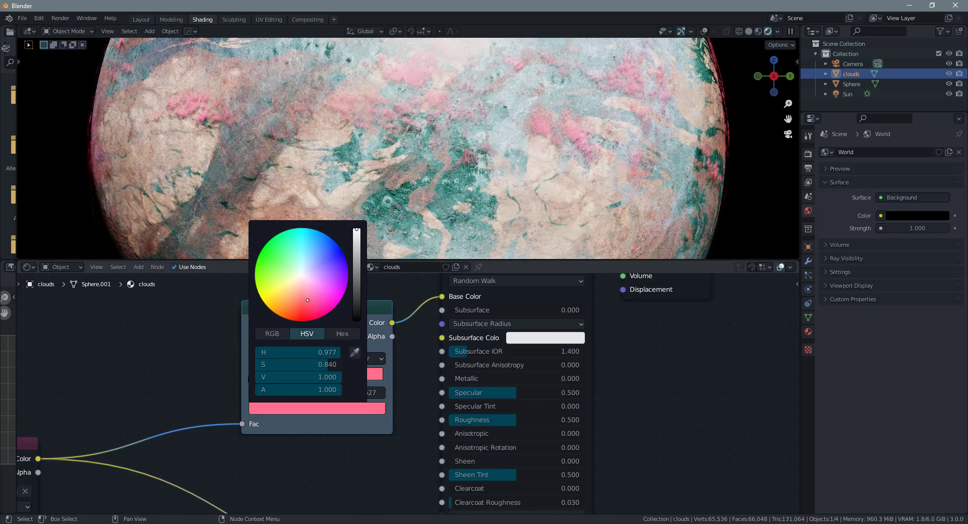
Change the ColorRamp's pink stop to a pale cream color
{"action": "left_click_drag", "start_coordinate": [307, 300], "coordinate": [297, 279]}
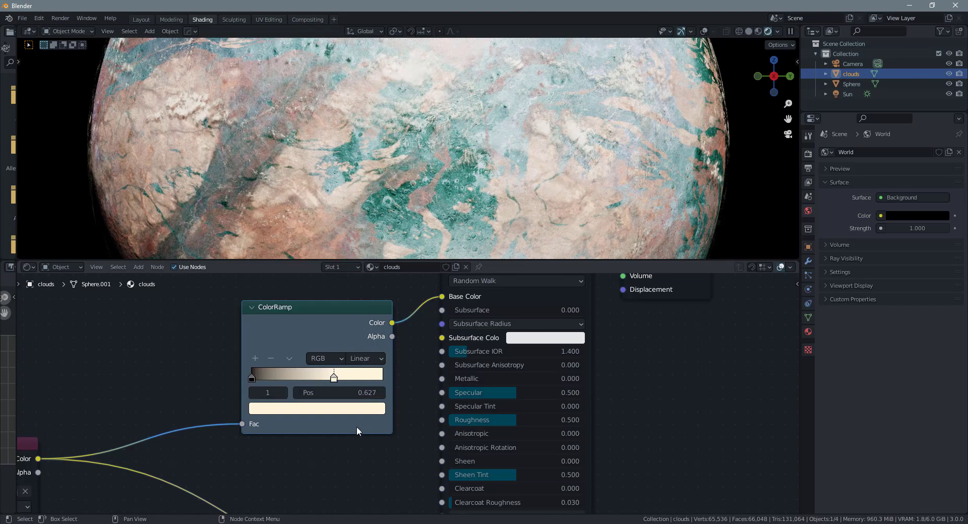
Add a Bump node between the cloud texture and the Principled BSDF of the clouds material
{"action": "scroll", "coordinate": [356, 427], "scroll_direction": "down", "scroll_amount": 2}
{"action": "middle_click_drag", "start_coordinate": [353, 484], "coordinate": [342, 363]}
{"action": "key", "text": "shift+a"}
{"action": "left_click", "coordinate": [343, 363]}
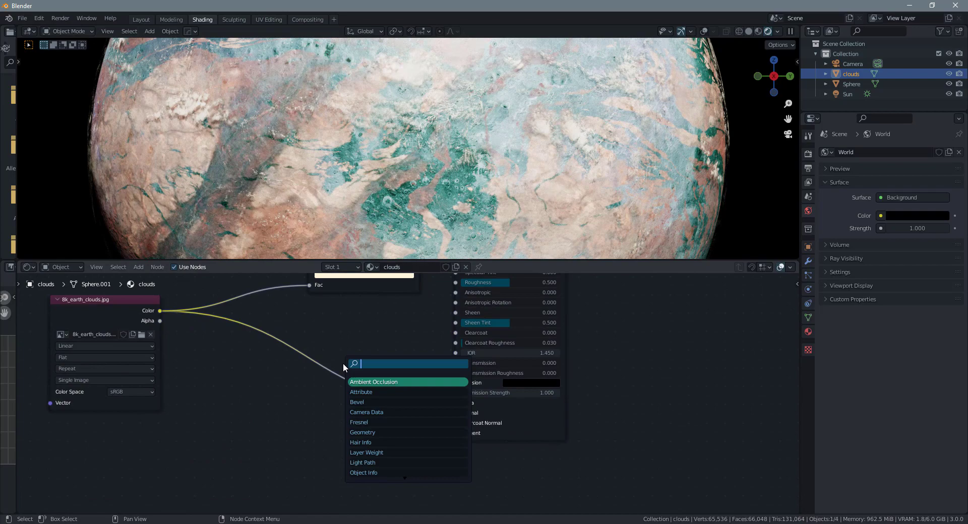
{"action": "type", "text": "bump"}
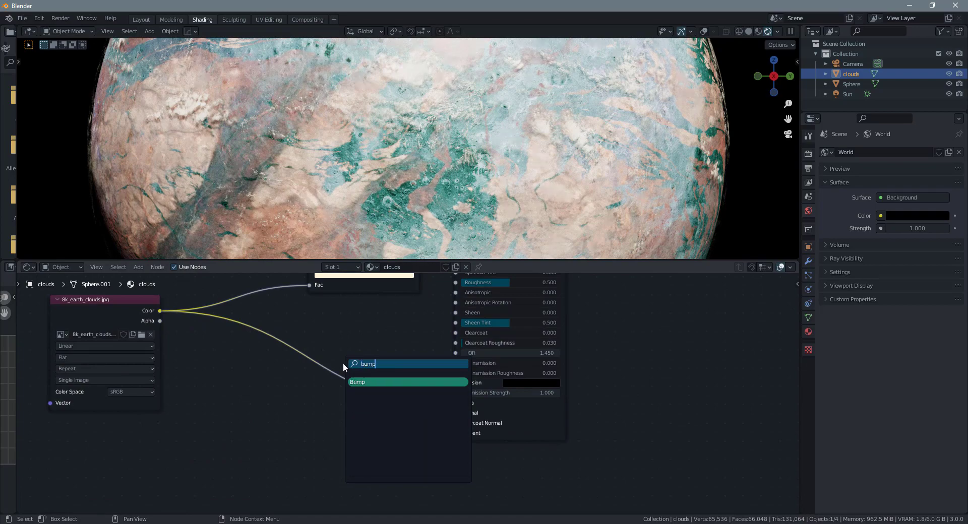
{"action": "left_click", "coordinate": [385, 387]}
{"action": "left_click", "coordinate": [291, 405]}
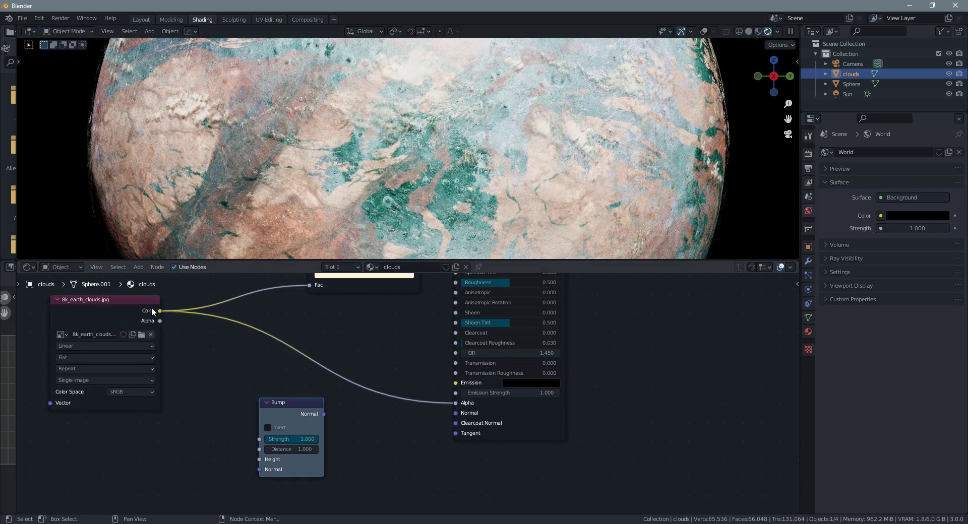
Link the cloud texture's color to the Bump height and its output to the BSDF's Normal, with strength 0.070
{"action": "left_click_drag", "start_coordinate": [158, 311], "coordinate": [259, 459]}
{"action": "left_click_drag", "start_coordinate": [324, 414], "coordinate": [455, 412]}
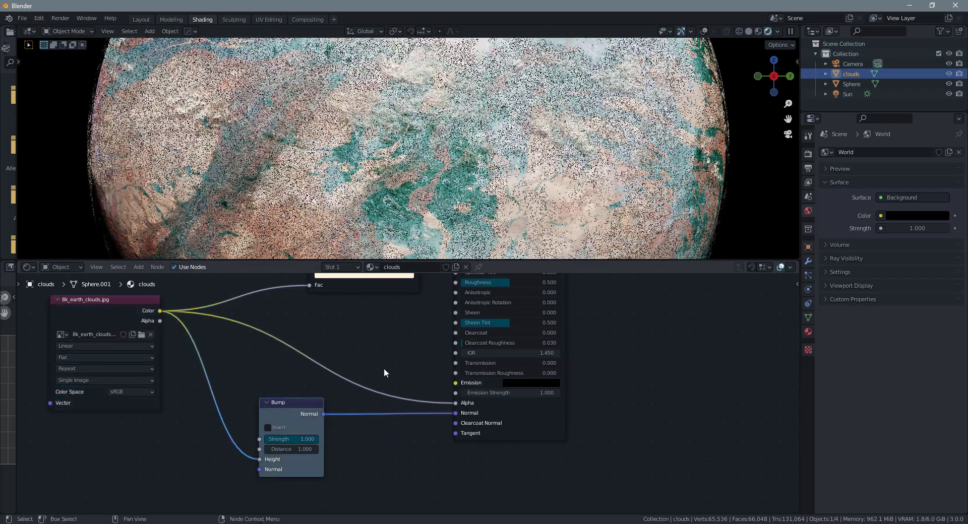
{"action": "scroll", "coordinate": [510, 110], "scroll_direction": "up", "scroll_amount": 6}
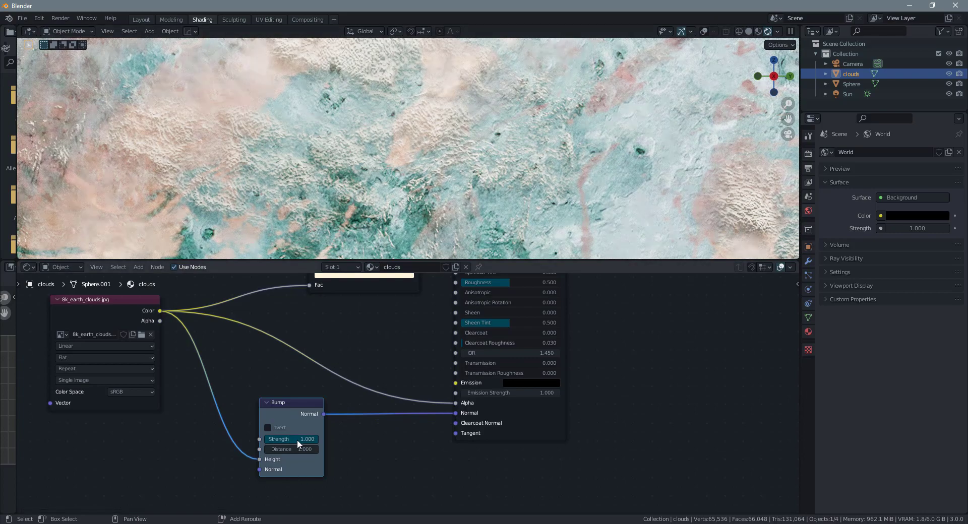
{"action": "left_click_drag", "start_coordinate": [297, 439], "coordinate": [255, 440]}
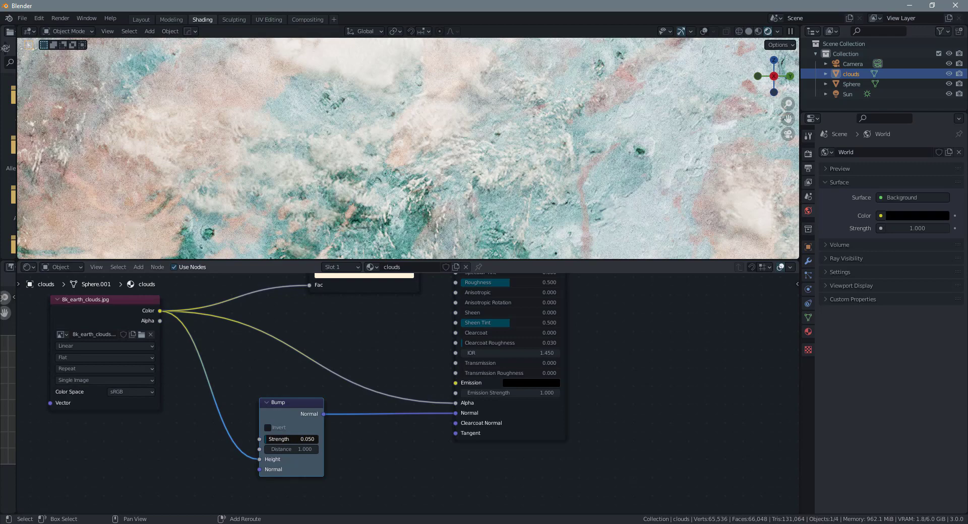
Scale the clouds sphere up very slightly and check it against the whole planet
{"action": "left_click", "coordinate": [858, 78]}
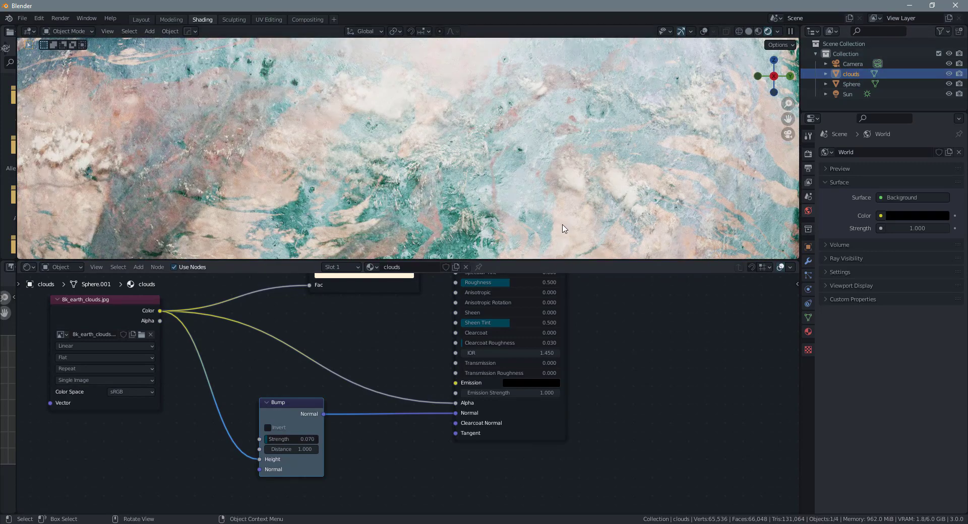
{"action": "key", "text": "s"}
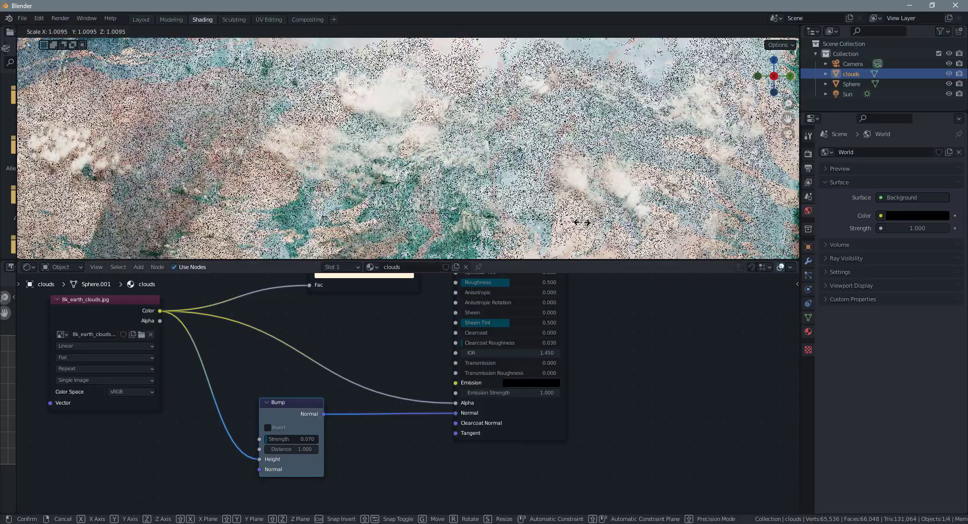
{"action": "left_click", "coordinate": [581, 222]}
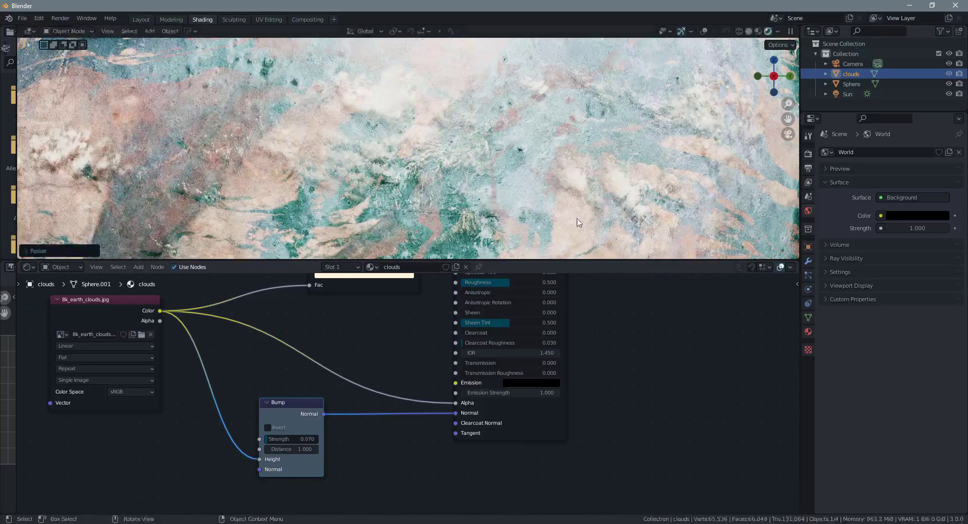
{"action": "scroll", "coordinate": [221, 132], "scroll_direction": "down", "scroll_amount": 4}
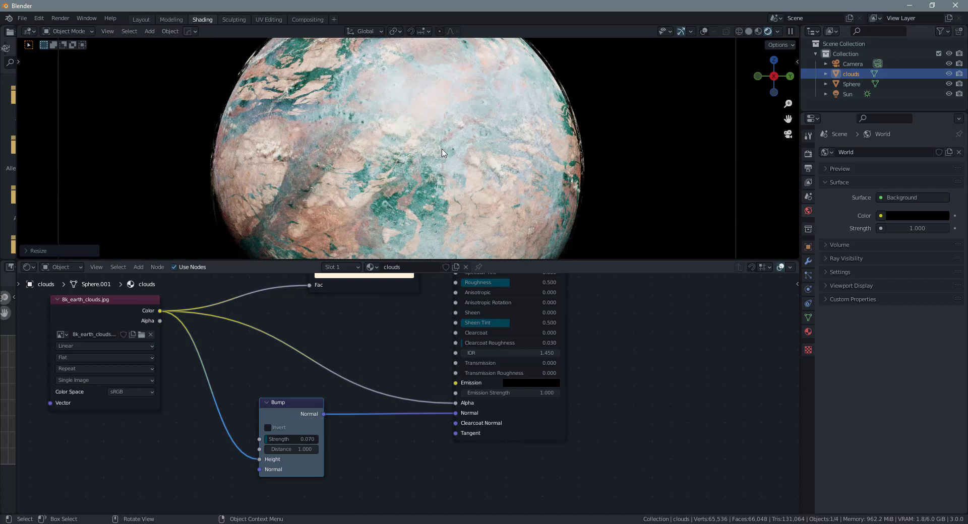
{"action": "scroll", "coordinate": [452, 168], "scroll_direction": "down", "scroll_amount": 3}
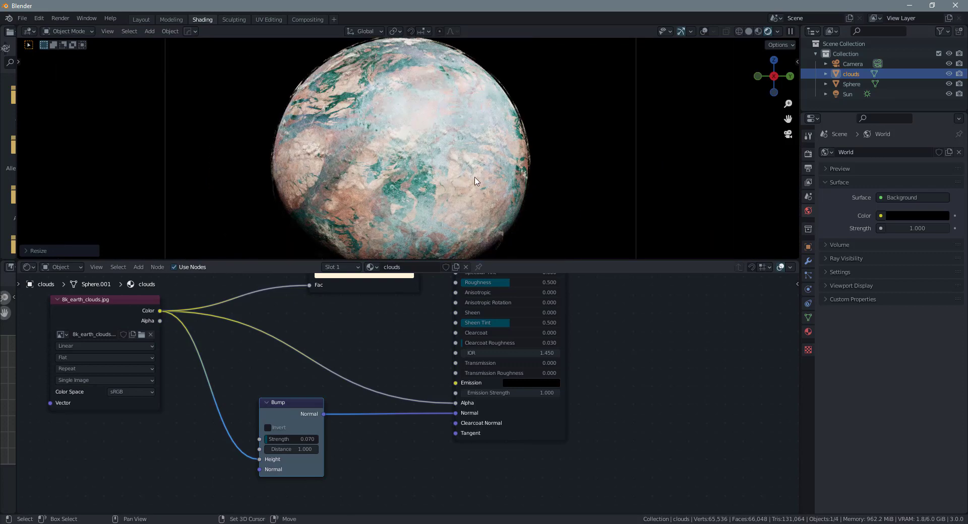
Duplicate the clouds sphere in place and scale the copy up by a factor of about 1.02
{"action": "key", "text": "shift+d"}
{"action": "key", "text": "Escape"}
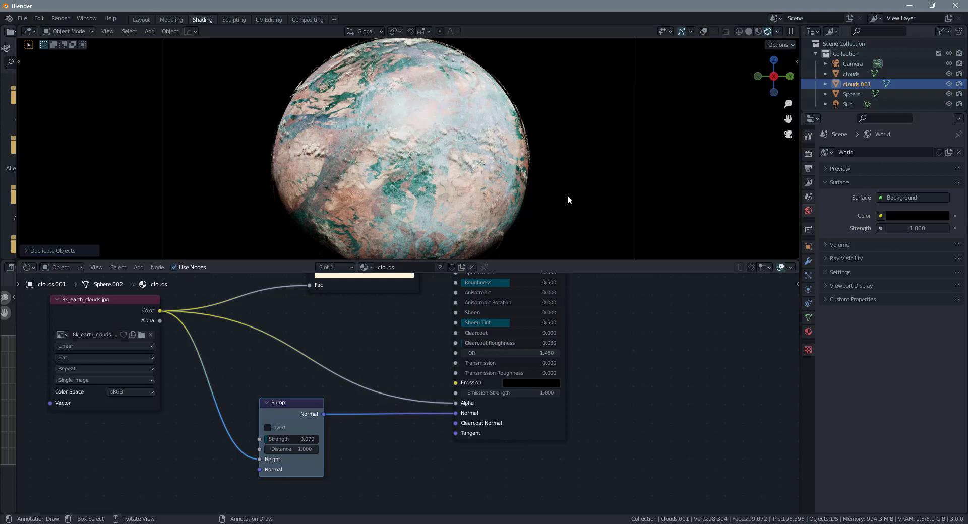
{"action": "key", "text": "s"}
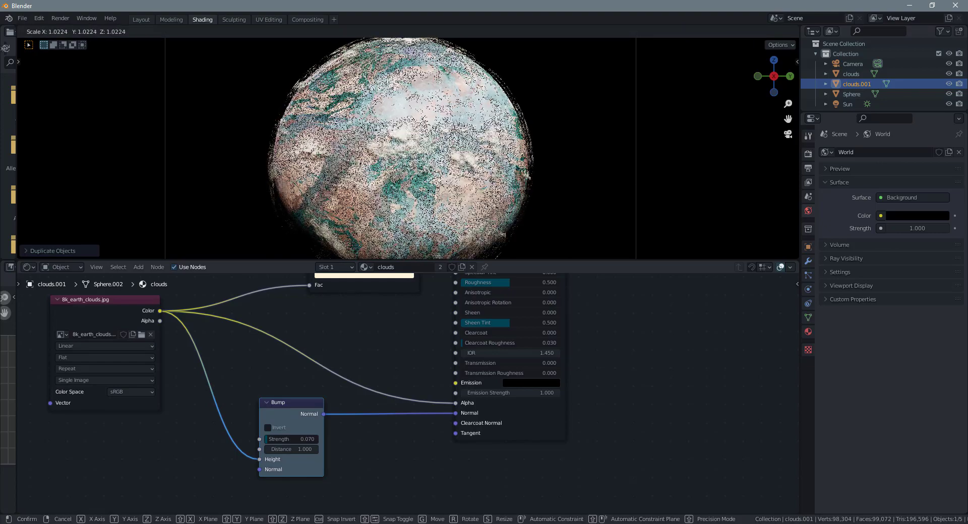
{"action": "left_click", "coordinate": [472, 170]}
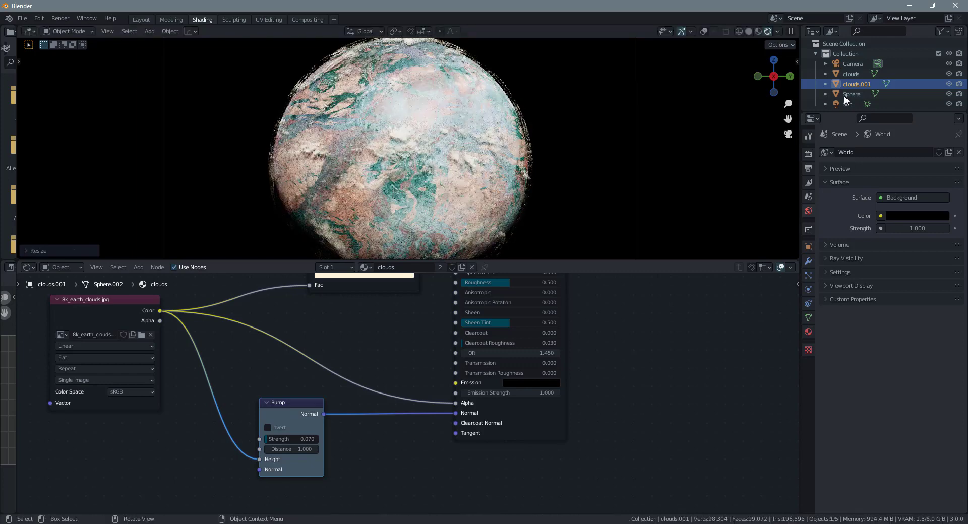
Rename the duplicated sphere atmos and replace its clouds material with a new material named atmos
{"action": "double_click", "coordinate": [855, 84]}
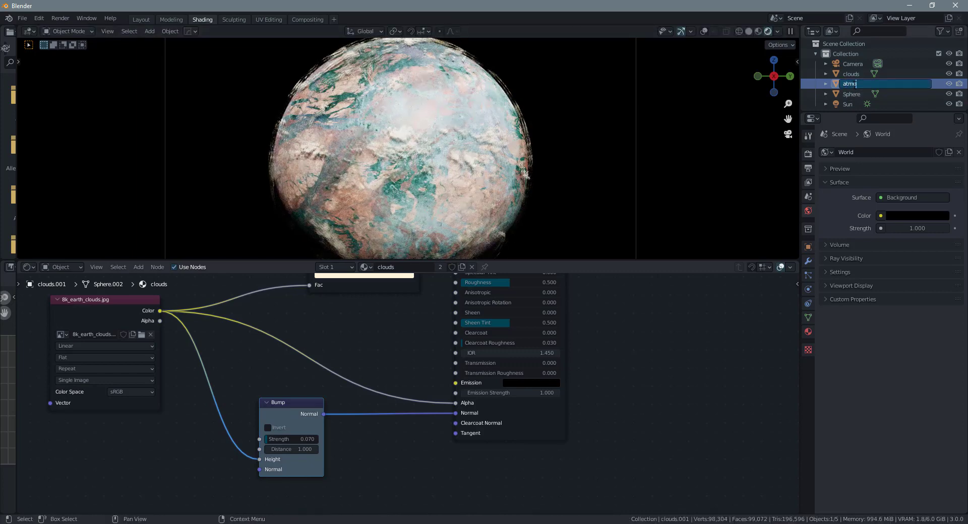
{"action": "key", "text": "Return"}
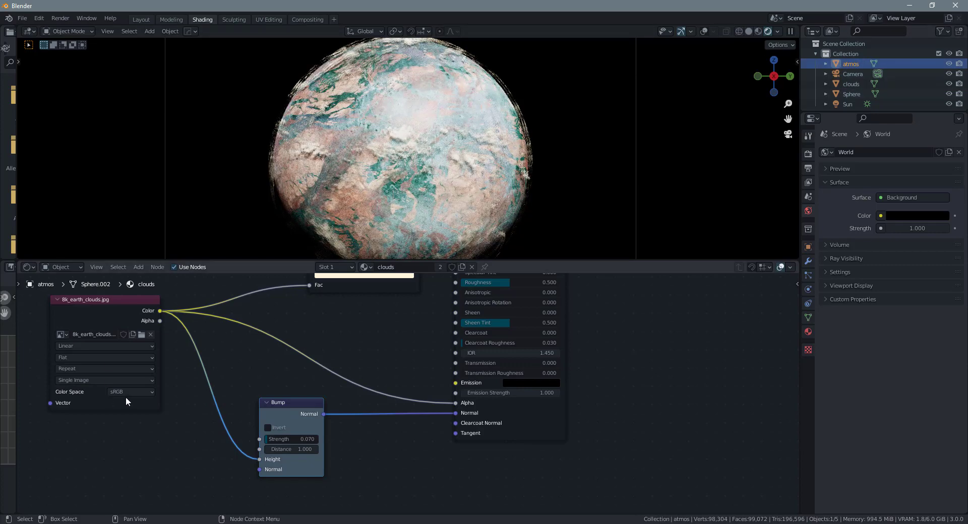
{"action": "left_click", "coordinate": [474, 267]}
{"action": "left_click", "coordinate": [428, 270]}
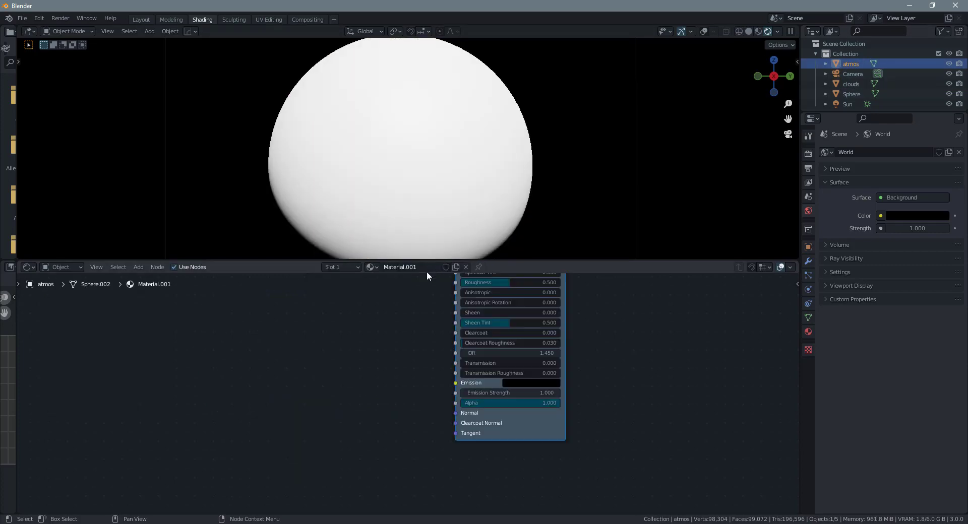
{"action": "left_click", "coordinate": [400, 266]}
{"action": "type", "text": "atmos"}
{"action": "key", "text": "Return"}
Replace the atmos material's Principled BSDF with a Volume Scatter node linked to the Material Output's Volume
{"action": "scroll", "coordinate": [449, 464], "scroll_direction": "down", "scroll_amount": 4}
{"action": "middle_click_drag", "start_coordinate": [371, 378], "coordinate": [358, 465]}
{"action": "left_click", "coordinate": [456, 309]}
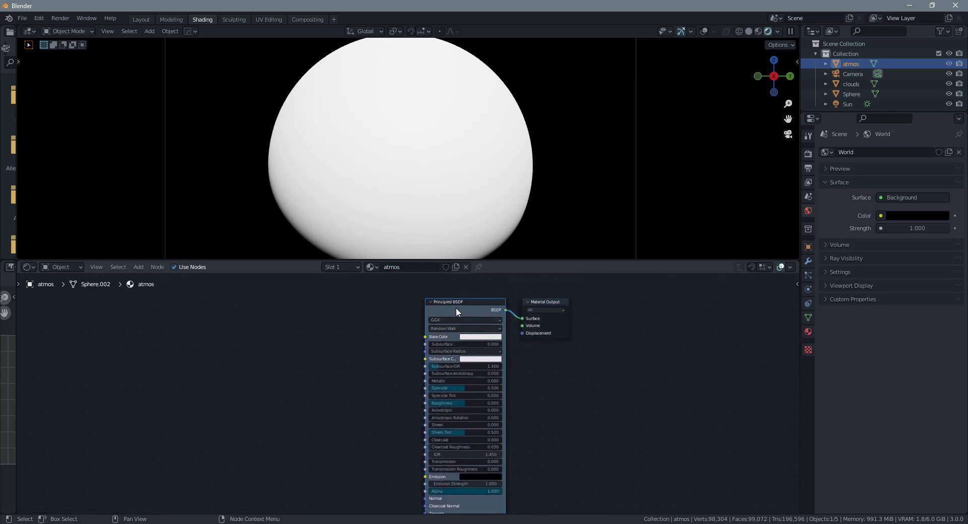
{"action": "key", "text": "x"}
{"action": "key", "text": "shift+a"}
{"action": "left_click", "coordinate": [447, 316]}
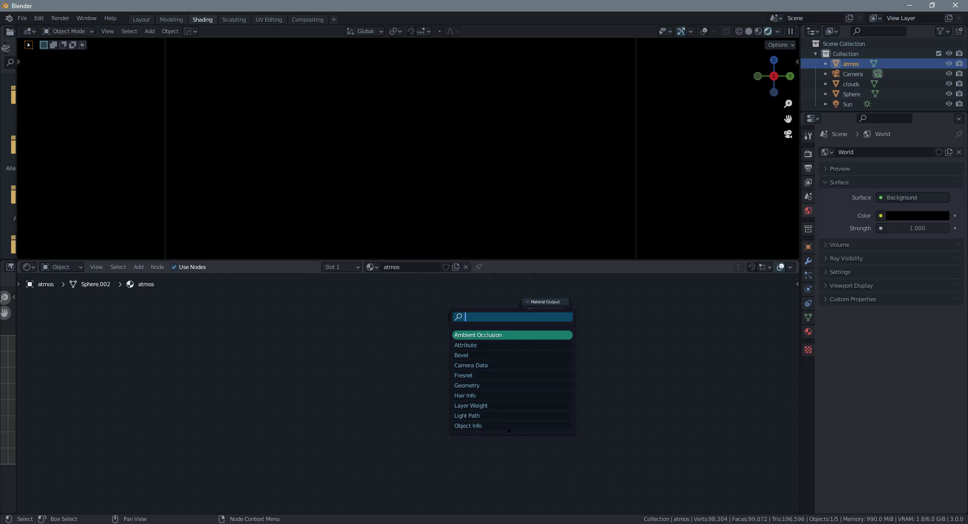
{"action": "type", "text": "vol"}
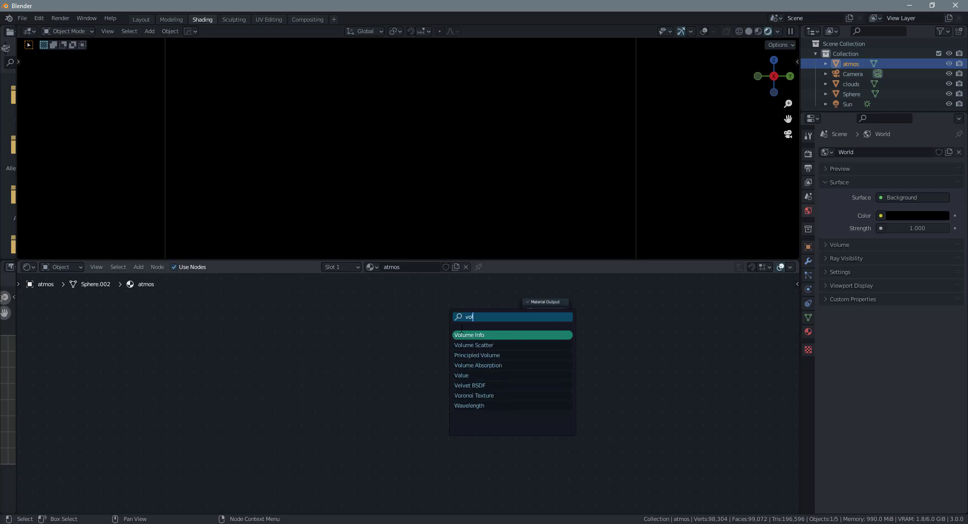
{"action": "left_click", "coordinate": [473, 345]}
{"action": "left_click", "coordinate": [458, 336]}
{"action": "left_click_drag", "start_coordinate": [460, 336], "coordinate": [520, 327]}
Set the Volume Scatter color to light blue and check the atmosphere around the whole planet
{"action": "scroll", "coordinate": [458, 364], "scroll_direction": "up", "scroll_amount": 3}
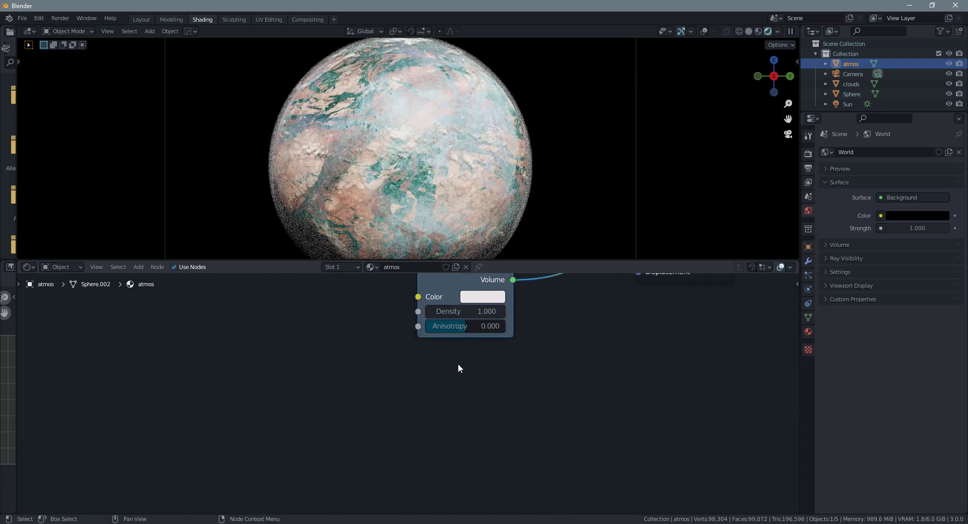
{"action": "middle_click_drag", "start_coordinate": [458, 364], "coordinate": [394, 425]}
{"action": "scroll", "coordinate": [394, 425], "scroll_direction": "up", "scroll_amount": 2}
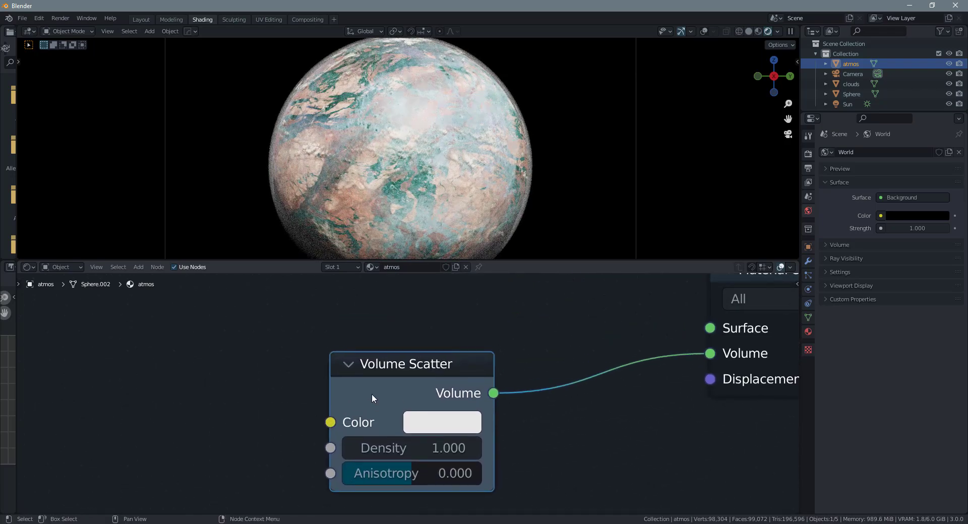
{"action": "left_click", "coordinate": [444, 429]}
{"action": "mouse_move", "coordinate": [502, 175]}
{"action": "left_mouse_down"}
{"action": "mouse_move", "coordinate": [509, 134]}
{"action": "mouse_move", "coordinate": [527, 124]}
{"action": "mouse_move", "coordinate": [511, 130]}
{"action": "left_mouse_up"}
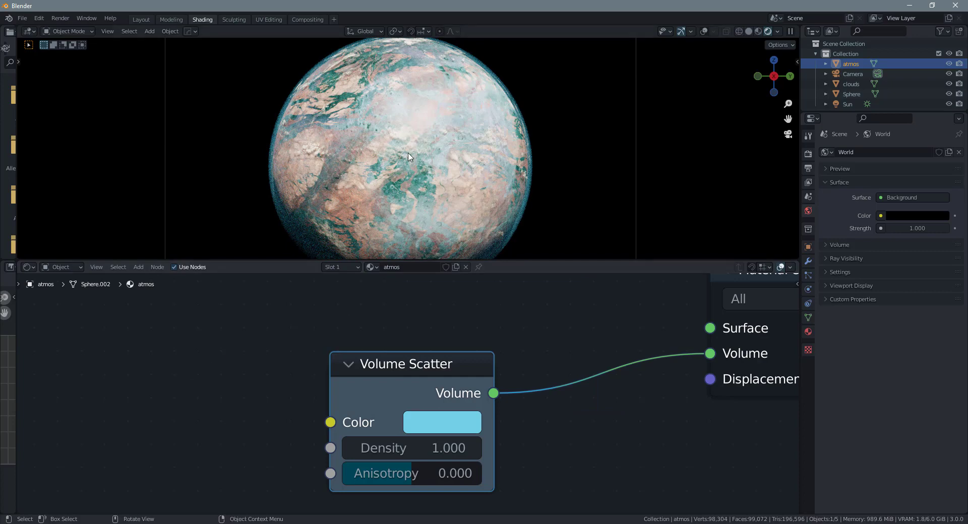
{"action": "scroll", "coordinate": [411, 166], "scroll_direction": "down", "scroll_amount": 2}
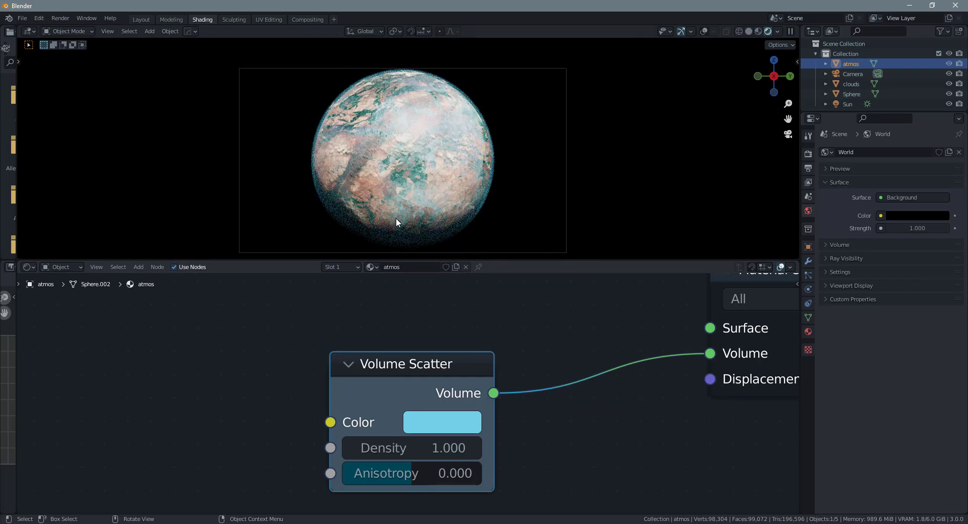
Try a Volume Scatter density of 8 and reduce it to 3.1
{"action": "left_click", "coordinate": [405, 451]}
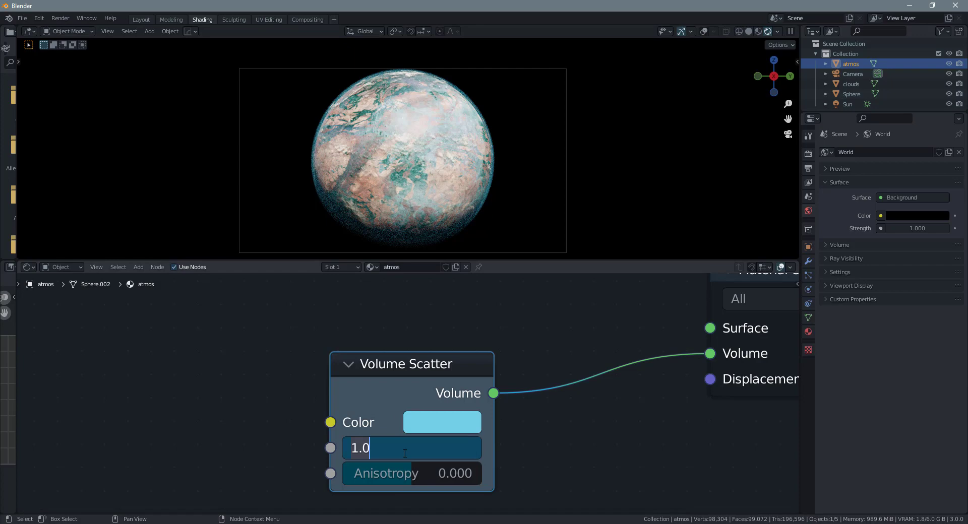
{"action": "type", "text": "8"}
{"action": "key", "text": "Return"}
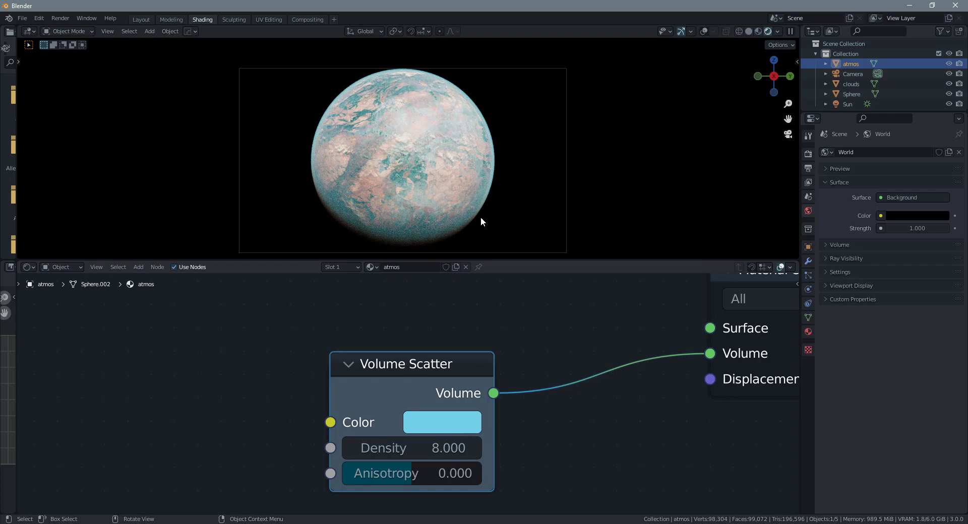
{"action": "left_click_drag", "start_coordinate": [438, 449], "coordinate": [419, 448]}
Add a Noise Texture node and link its Color output to the Volume Scatter's color
{"action": "scroll", "coordinate": [385, 400], "scroll_direction": "down", "scroll_amount": 4}
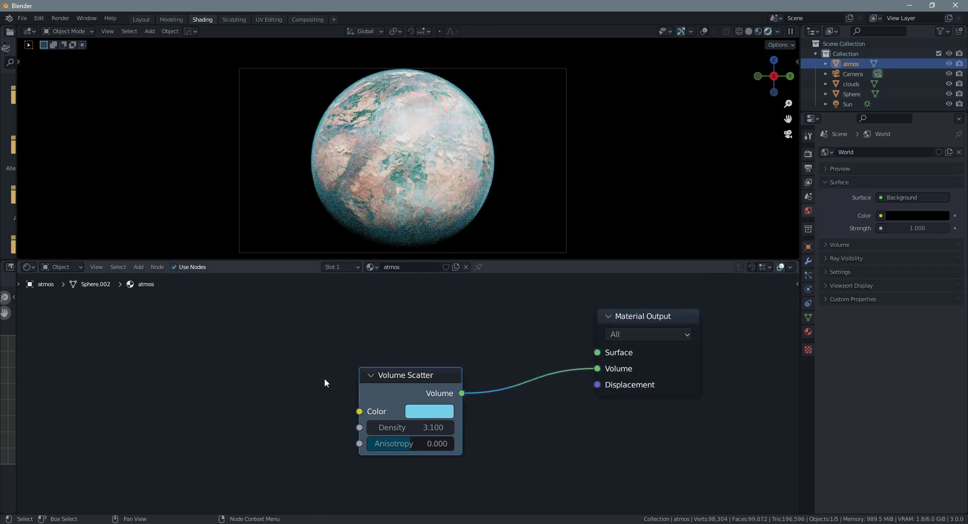
{"action": "middle_click_drag", "start_coordinate": [324, 378], "coordinate": [411, 367], "text": "shift"}
{"action": "key", "text": "shift+a"}
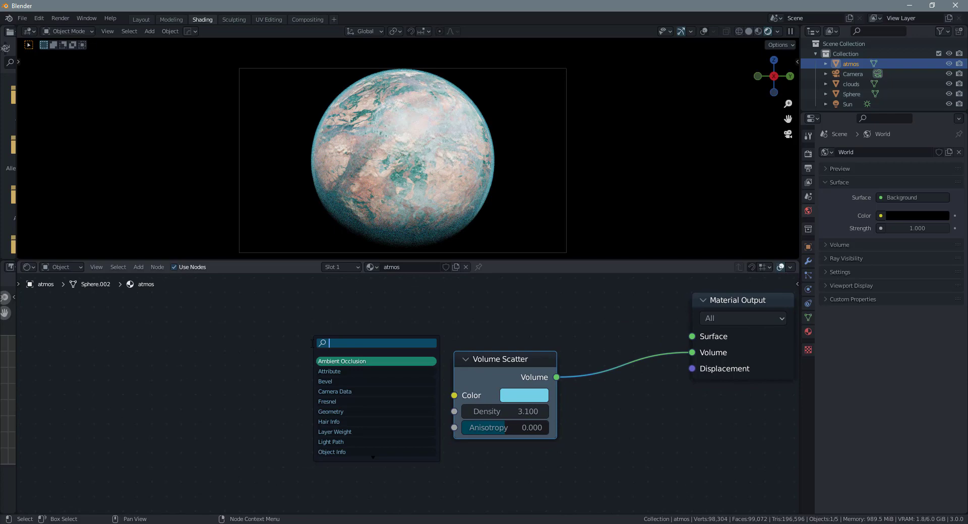
{"action": "type", "text": "noi"}
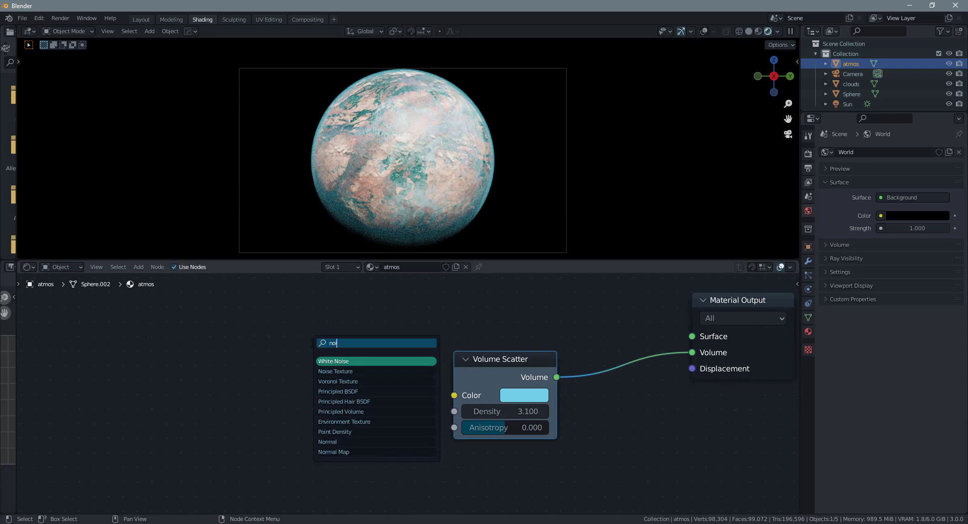
{"action": "left_click", "coordinate": [348, 372]}
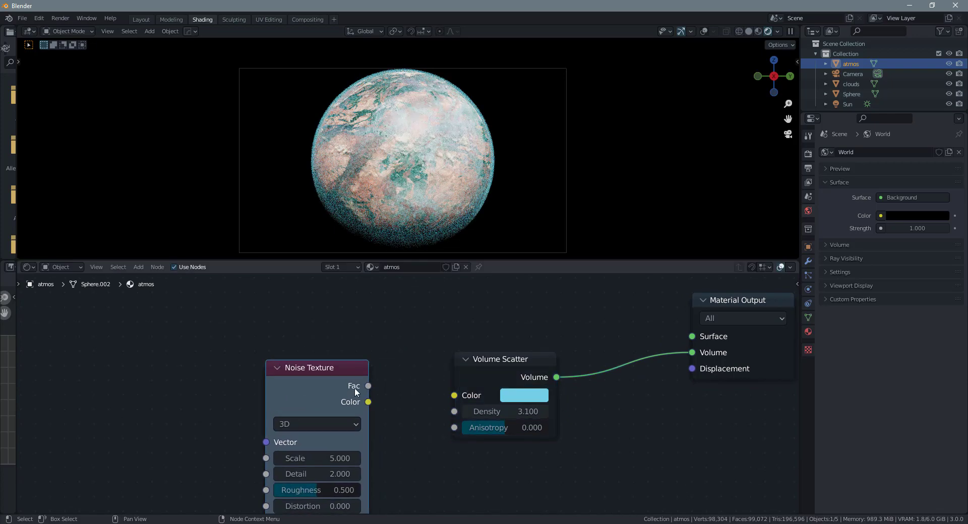
{"action": "scroll", "coordinate": [353, 390], "scroll_direction": "down", "scroll_amount": 1}
{"action": "left_click_drag", "start_coordinate": [358, 393], "coordinate": [432, 388]}
Set the Noise Texture's scale to 36.4 and link its Fac output to the Volume Scatter's color instead
{"action": "scroll", "coordinate": [437, 221], "scroll_direction": "up", "scroll_amount": 3}
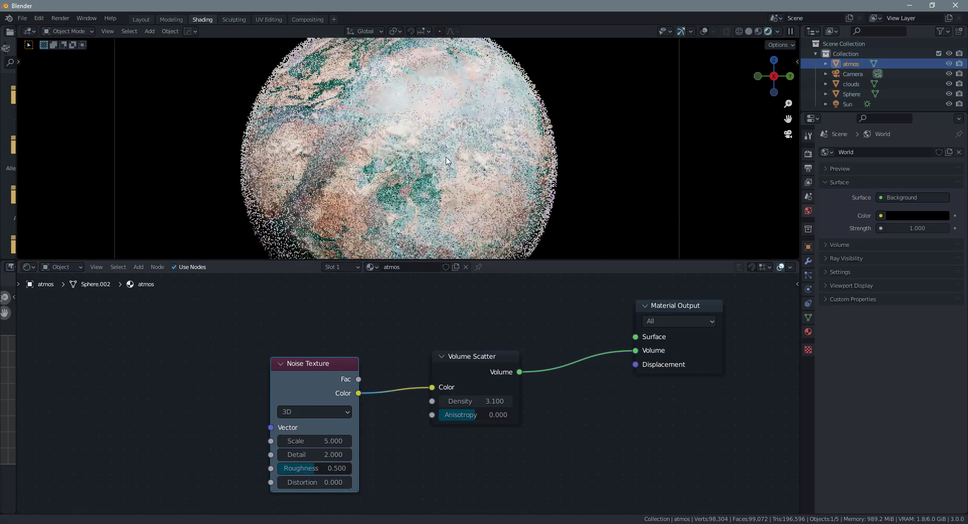
{"action": "middle_click_drag", "start_coordinate": [446, 161], "coordinate": [443, 73], "text": "shift"}
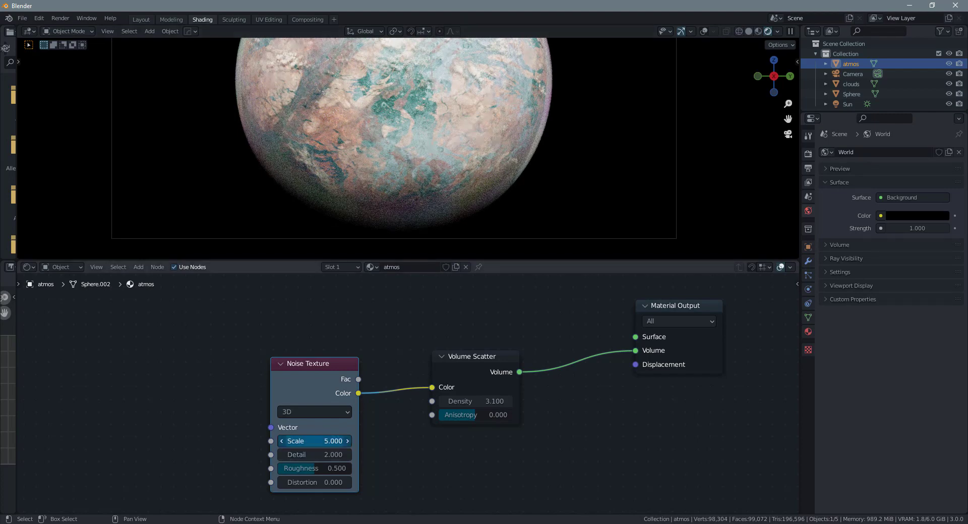
{"action": "left_click_drag", "start_coordinate": [310, 441], "coordinate": [316, 403]}
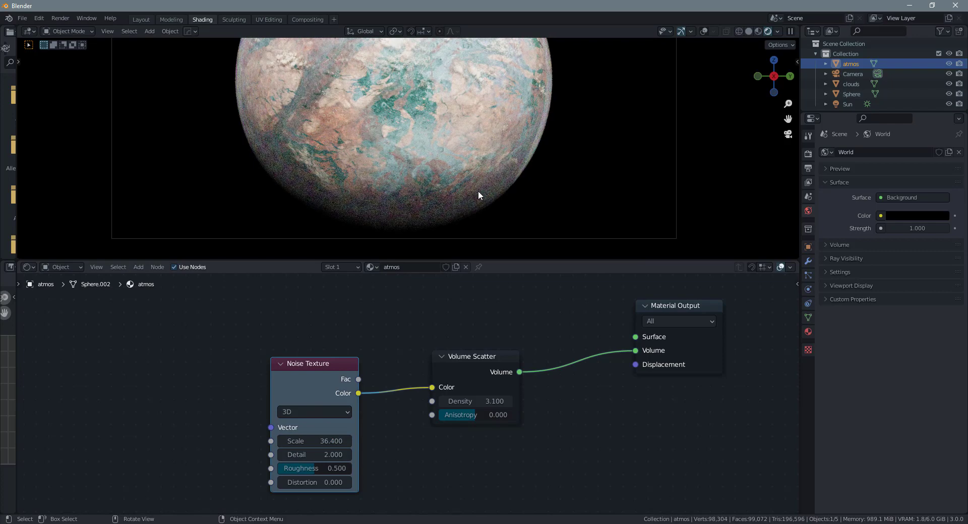
{"action": "left_click_drag", "start_coordinate": [358, 379], "coordinate": [432, 387]}
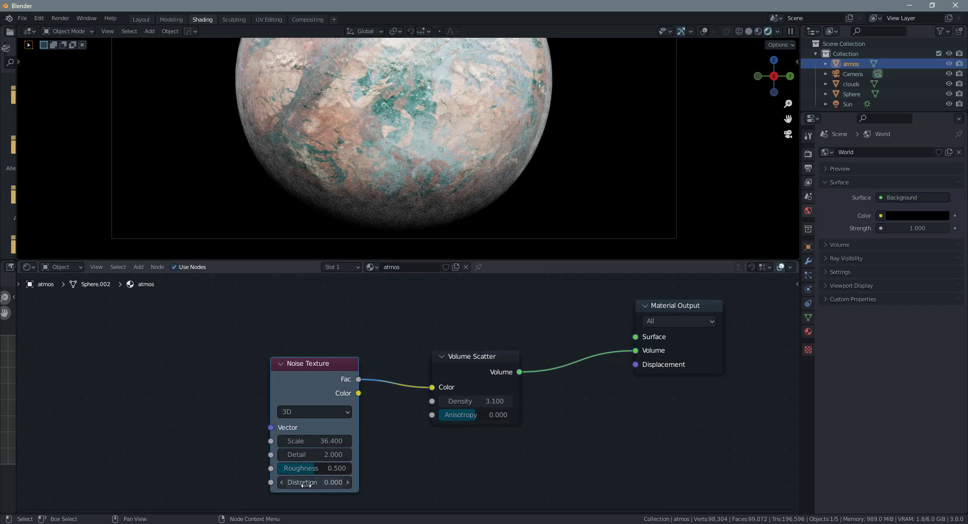
Set the Noise Texture's distortion to 18.4
{"action": "left_click_drag", "start_coordinate": [303, 484], "coordinate": [368, 483]}
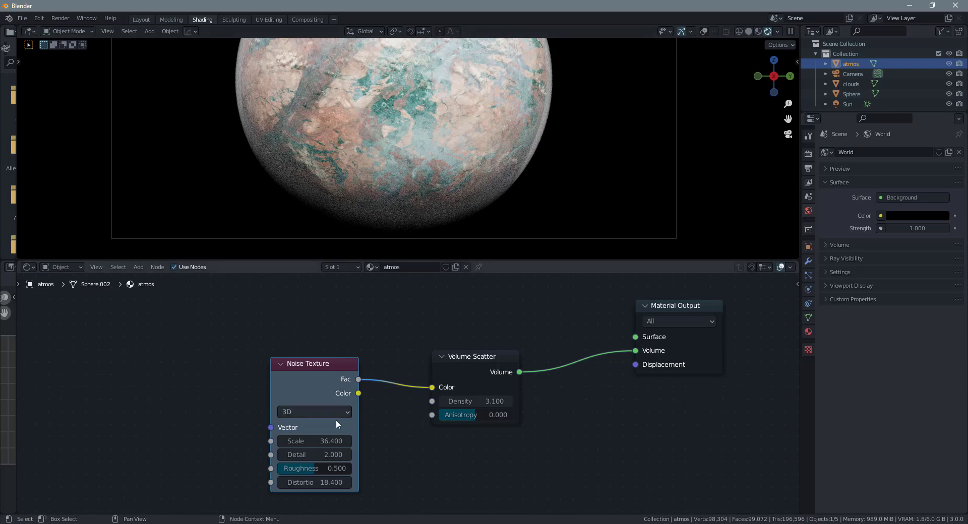
{"action": "scroll", "coordinate": [454, 166], "scroll_direction": "down", "scroll_amount": 3}
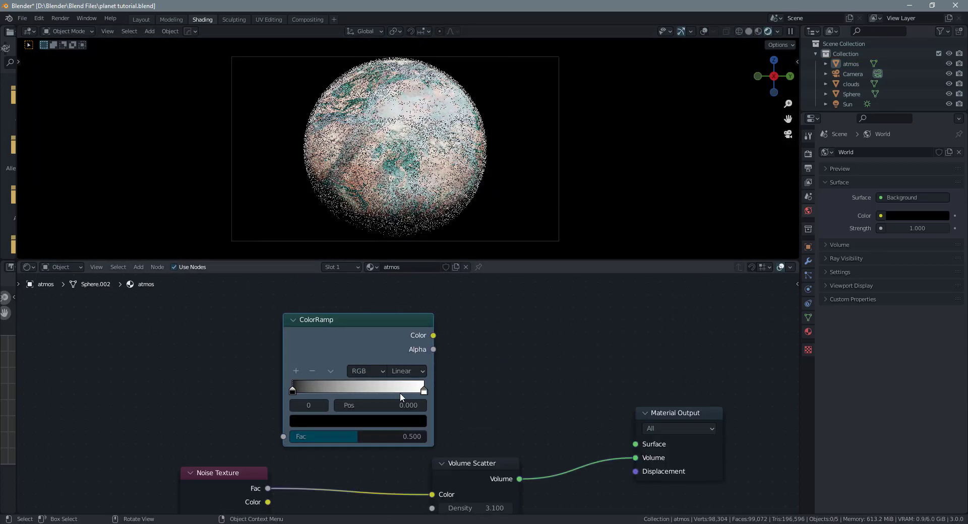
Add a ColorRamp node driven by the Noise Texture's Fac output and link its Color output to the Material Output's Surface
{"action": "middle_click_drag", "start_coordinate": [478, 395], "coordinate": [402, 368]}
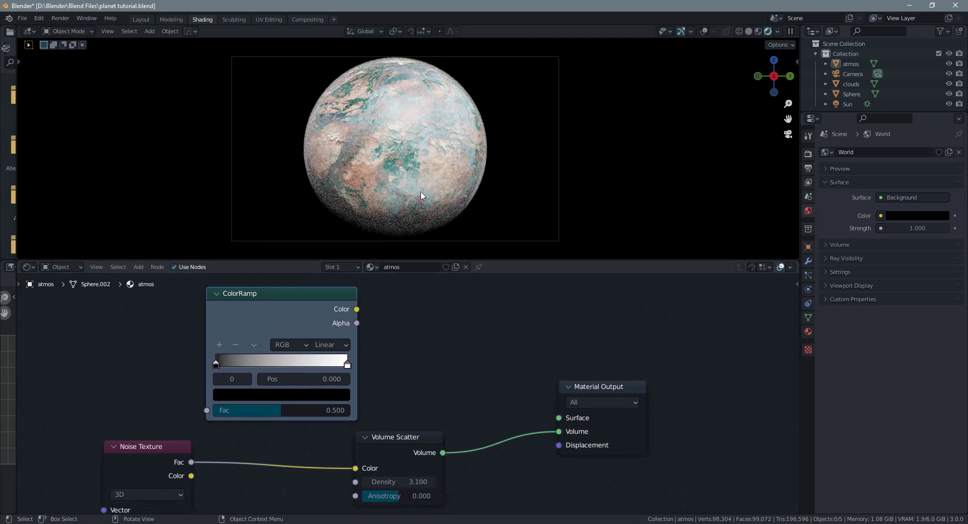
{"action": "middle_click_drag", "start_coordinate": [530, 423], "coordinate": [479, 394]}
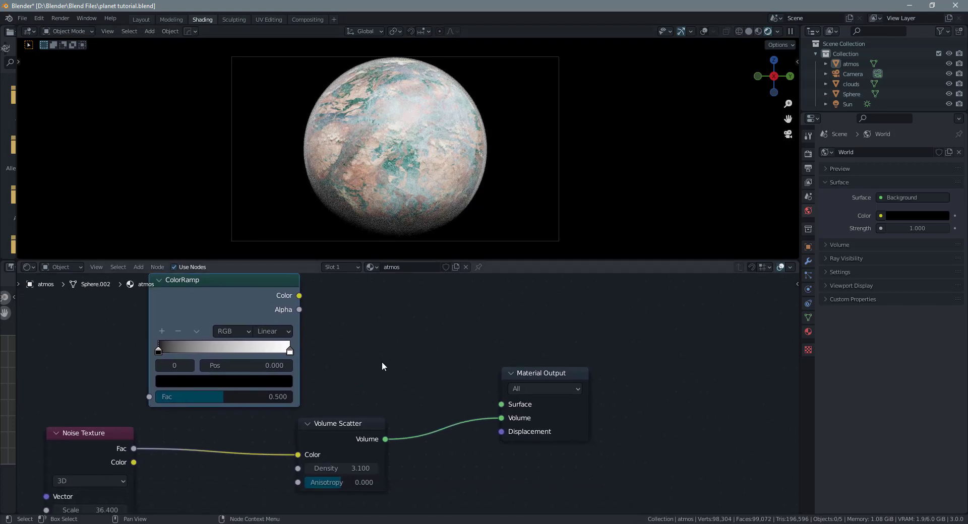
{"action": "left_click_drag", "start_coordinate": [299, 295], "coordinate": [507, 406]}
{"action": "middle_click_drag", "start_coordinate": [136, 441], "coordinate": [308, 442]}
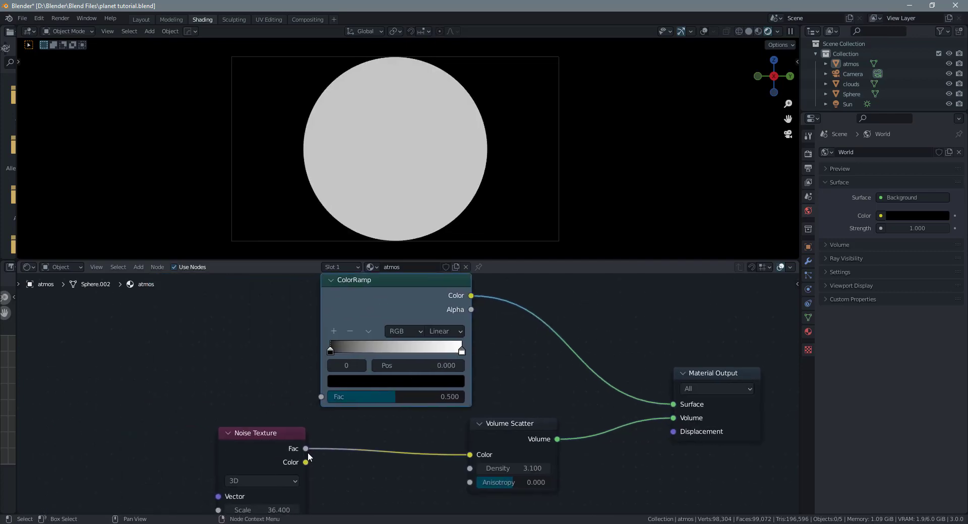
{"action": "left_click_drag", "start_coordinate": [306, 448], "coordinate": [321, 396]}
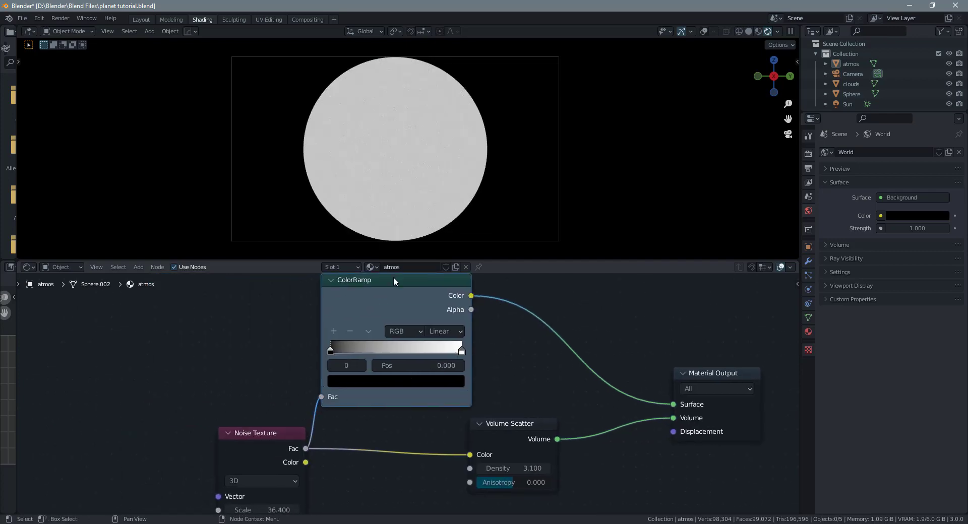
Set the Noise Texture's scale to 33.7, distortion to 5.7 and detail to 15
{"action": "scroll", "coordinate": [410, 393], "scroll_direction": "up", "scroll_amount": 3}
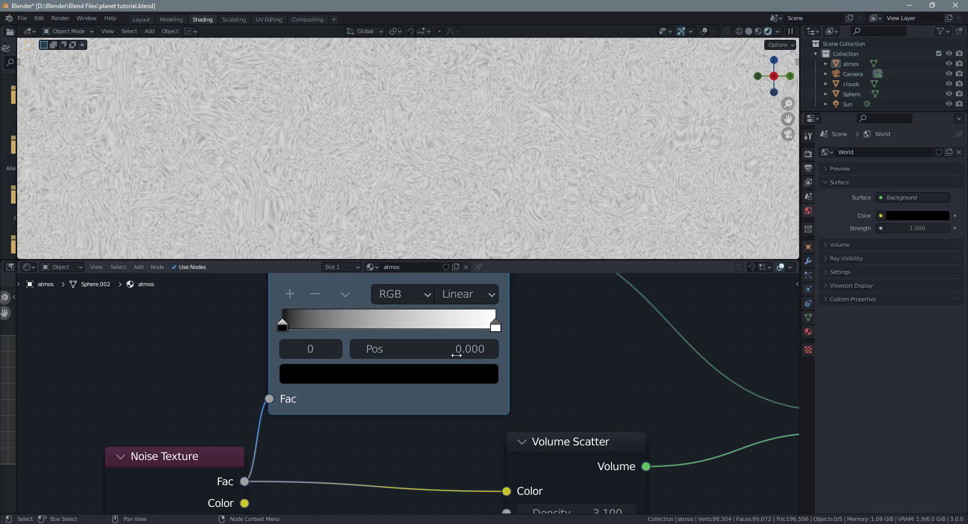
{"action": "scroll", "coordinate": [212, 491], "scroll_direction": "down", "scroll_amount": 4}
{"action": "middle_click_drag", "start_coordinate": [215, 511], "coordinate": [291, 395]}
{"action": "scroll", "coordinate": [291, 403], "scroll_direction": "up", "scroll_amount": 4}
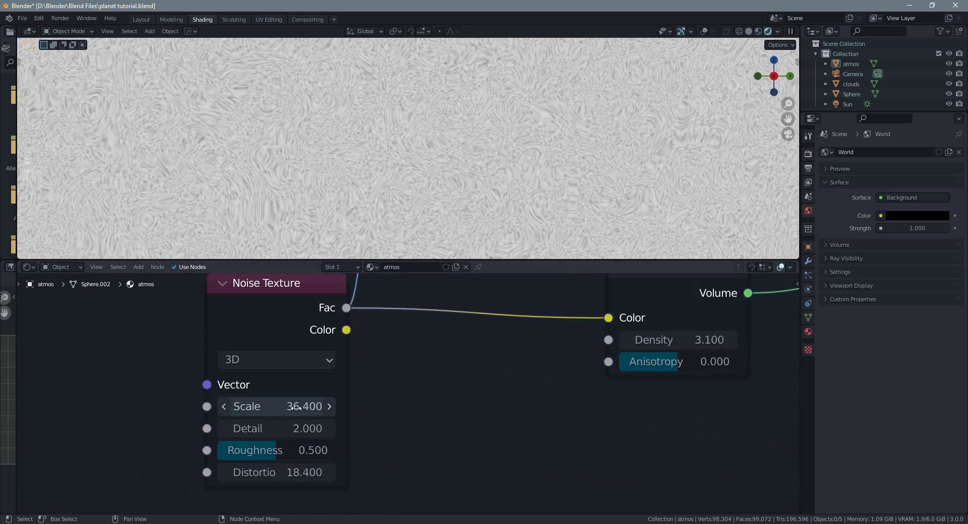
{"action": "left_click_drag", "start_coordinate": [296, 407], "coordinate": [241, 407]}
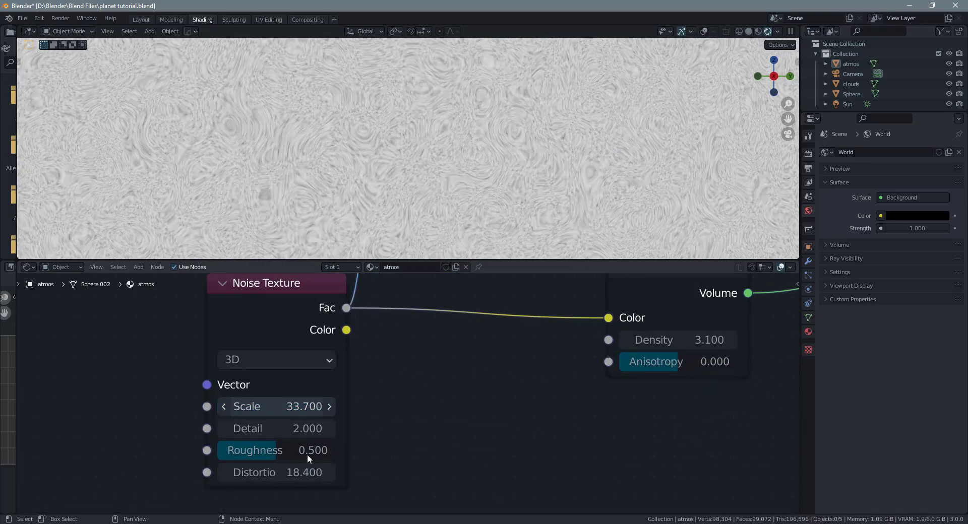
{"action": "left_click_drag", "start_coordinate": [305, 472], "coordinate": [241, 473]}
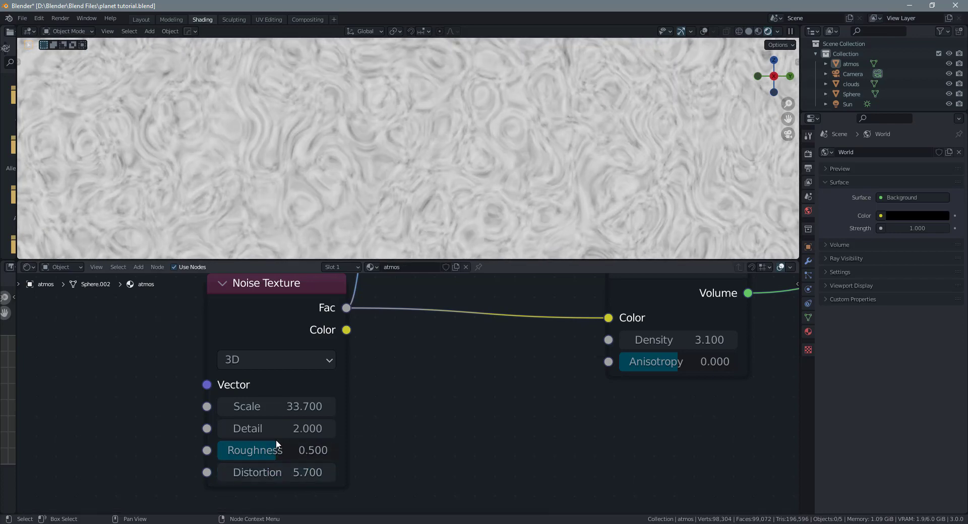
{"action": "left_click_drag", "start_coordinate": [273, 432], "coordinate": [399, 273]}
{"action": "scroll", "coordinate": [486, 102], "scroll_direction": "down", "scroll_amount": 6}
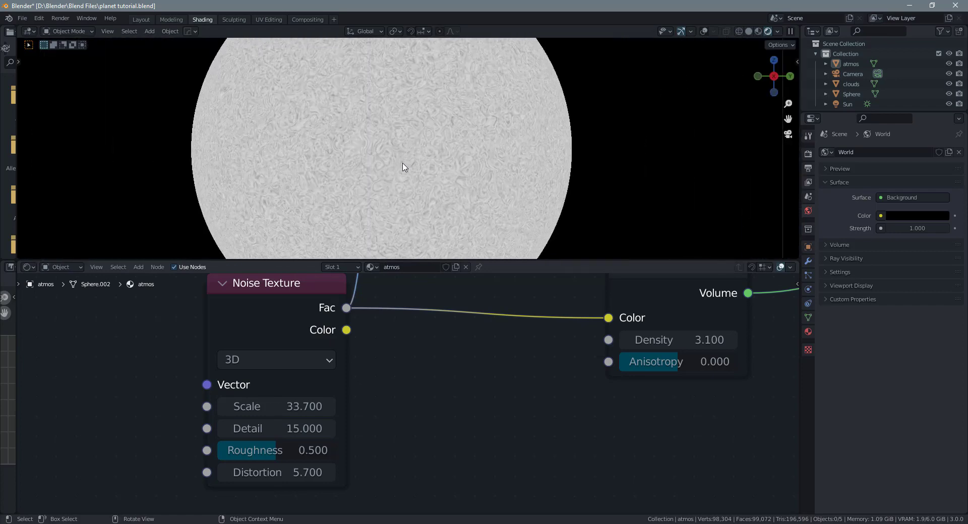
Move the ColorRamp's black stop to position 0.232 and its white stop to 0.936
{"action": "scroll", "coordinate": [403, 165], "scroll_direction": "up", "scroll_amount": 2}
{"action": "middle_click_drag", "start_coordinate": [451, 437], "coordinate": [403, 442]}
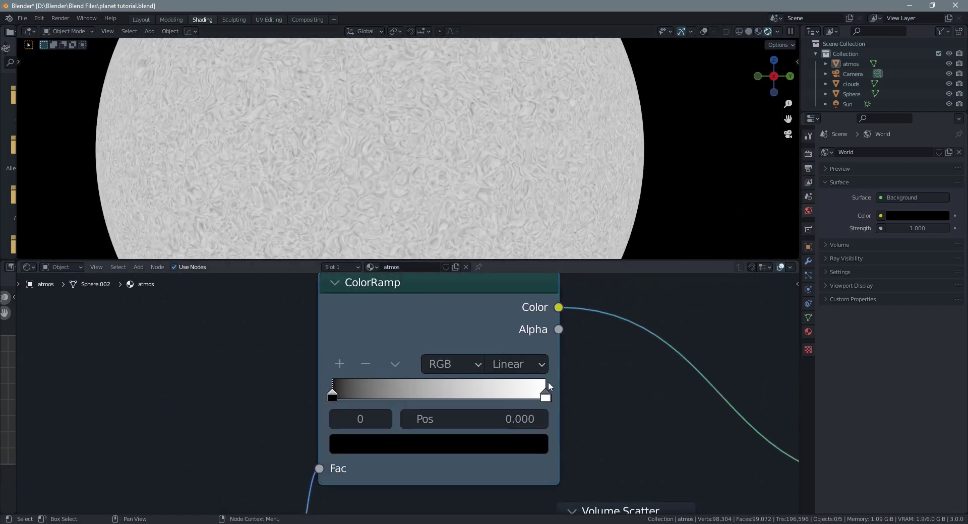
{"action": "mouse_move", "coordinate": [546, 400]}
{"action": "left_mouse_down"}
{"action": "mouse_move", "coordinate": [510, 397]}
{"action": "mouse_move", "coordinate": [546, 398]}
{"action": "left_mouse_up"}
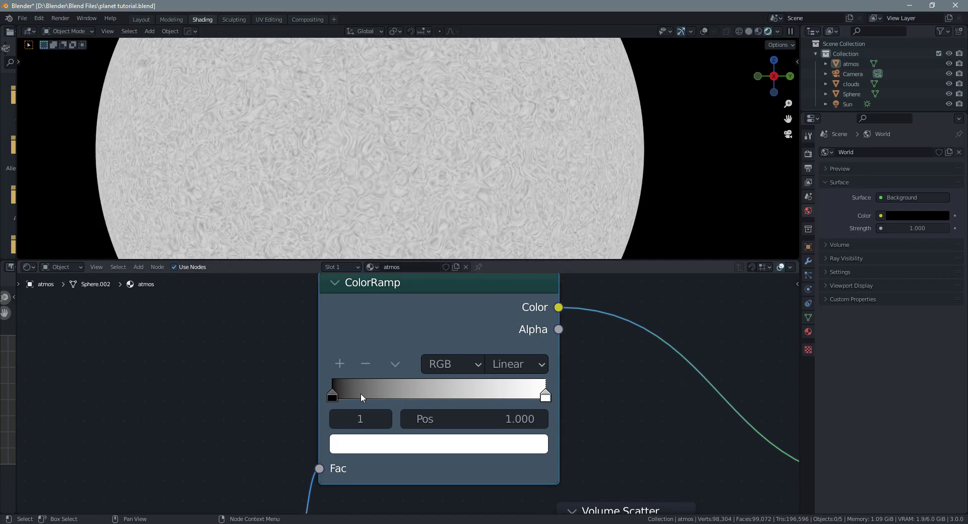
{"action": "left_click_drag", "start_coordinate": [337, 397], "coordinate": [382, 399]}
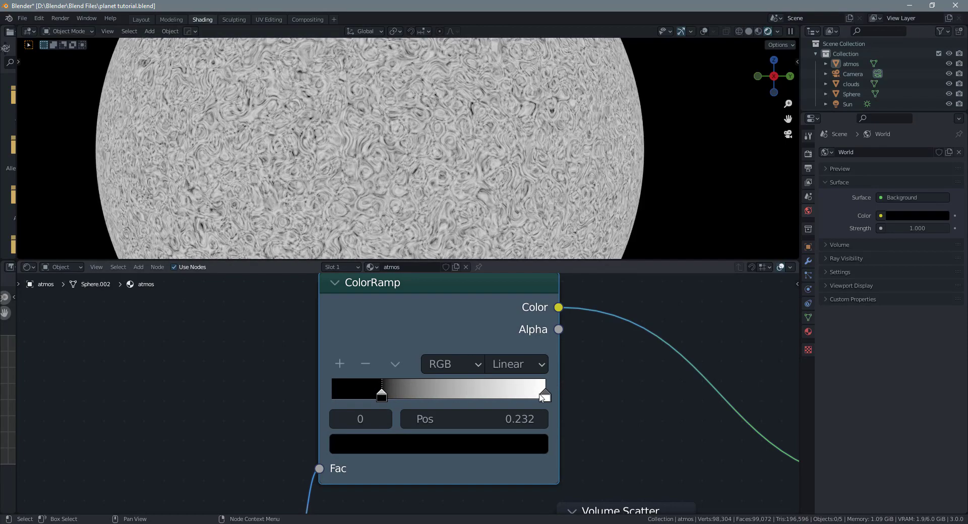
{"action": "left_click", "coordinate": [544, 397]}
{"action": "left_click_drag", "start_coordinate": [542, 397], "coordinate": [532, 398]}
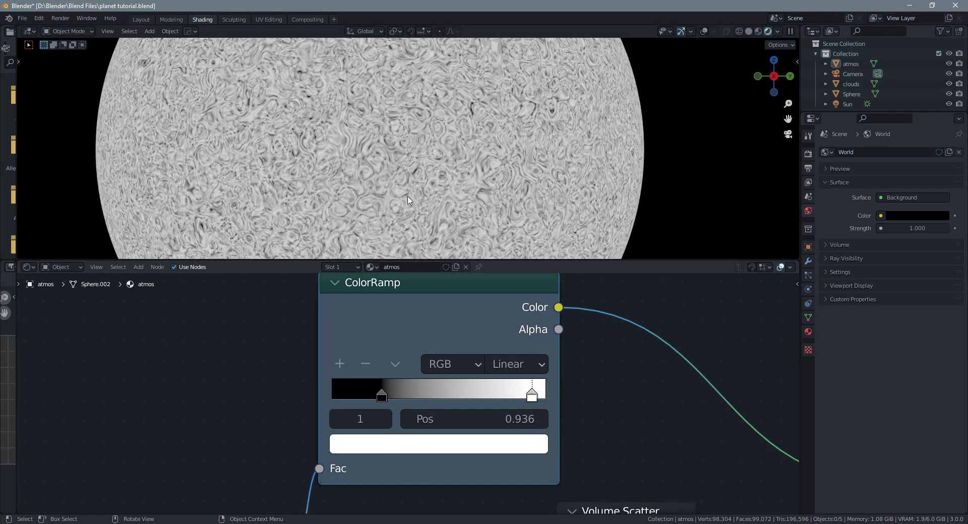
{"action": "scroll", "coordinate": [409, 200], "scroll_direction": "down", "scroll_amount": 5}
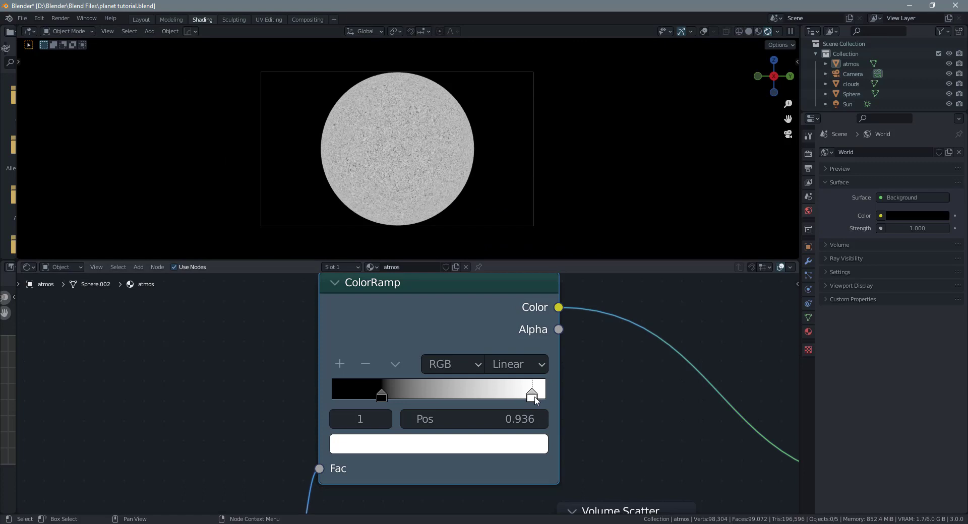
Recolor the ColorRamp's white stop blue and link its Color output to the Volume Scatter's color instead of the Material Output's Surface
{"action": "left_click", "coordinate": [509, 446]}
{"action": "left_click_drag", "start_coordinate": [415, 229], "coordinate": [434, 195]}
{"action": "middle_click_drag", "start_coordinate": [594, 391], "coordinate": [474, 348]}
{"action": "scroll", "coordinate": [474, 348], "scroll_direction": "down", "scroll_amount": 2}
{"action": "left_click_drag", "start_coordinate": [517, 461], "coordinate": [599, 441]}
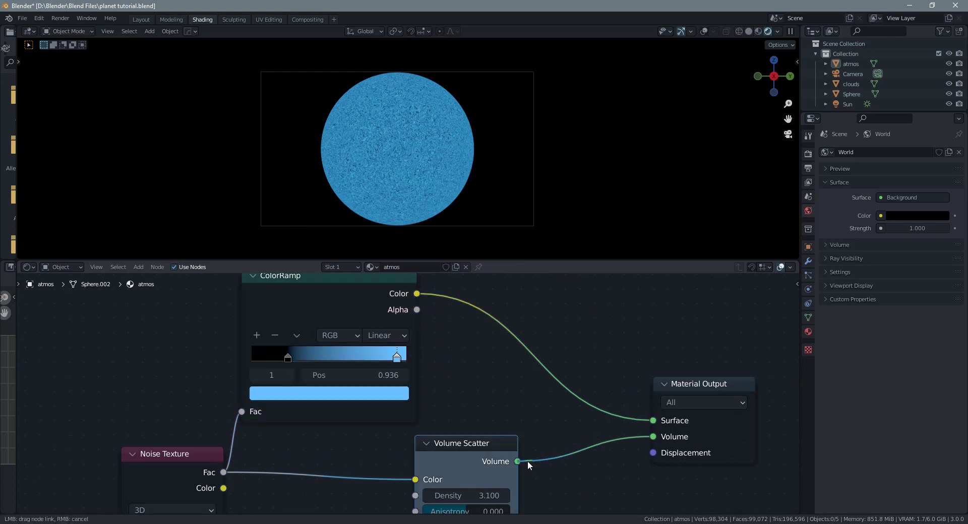
{"action": "left_click_drag", "start_coordinate": [416, 293], "coordinate": [415, 479]}
{"action": "left_click_drag", "start_coordinate": [653, 420], "coordinate": [514, 339]}
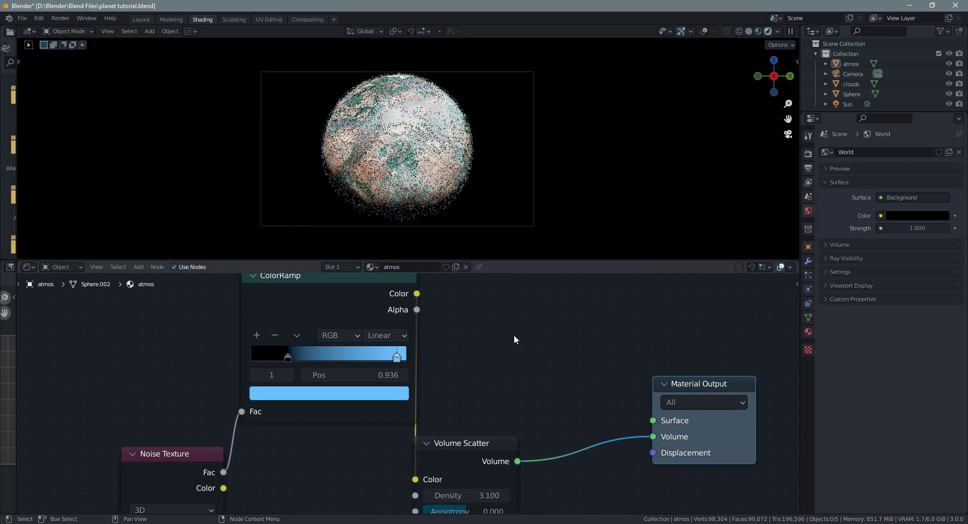
Change the ColorRamp's blue stop to a lighter, paler blue
{"action": "scroll", "coordinate": [428, 193], "scroll_direction": "up", "scroll_amount": 3}
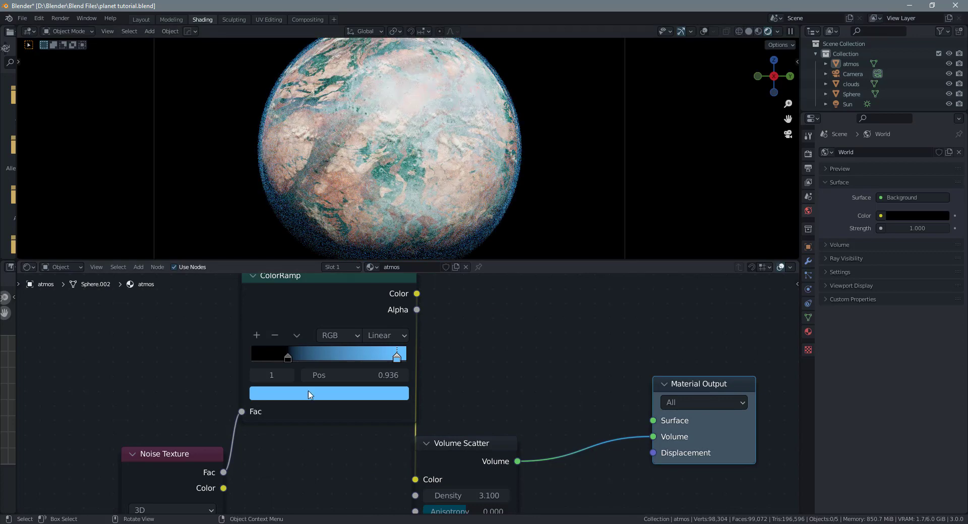
{"action": "left_click", "coordinate": [380, 395]}
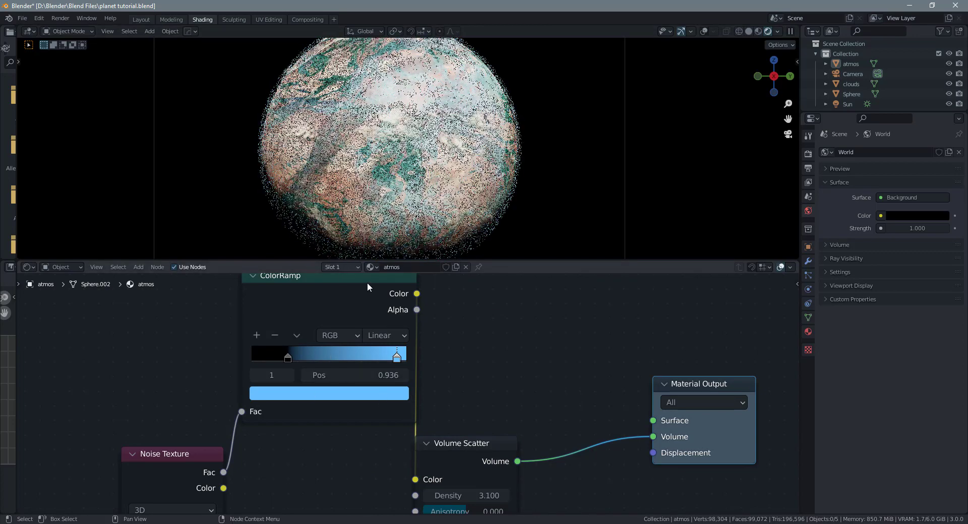
{"action": "left_click", "coordinate": [385, 395]}
{"action": "left_click_drag", "start_coordinate": [329, 214], "coordinate": [318, 219]}
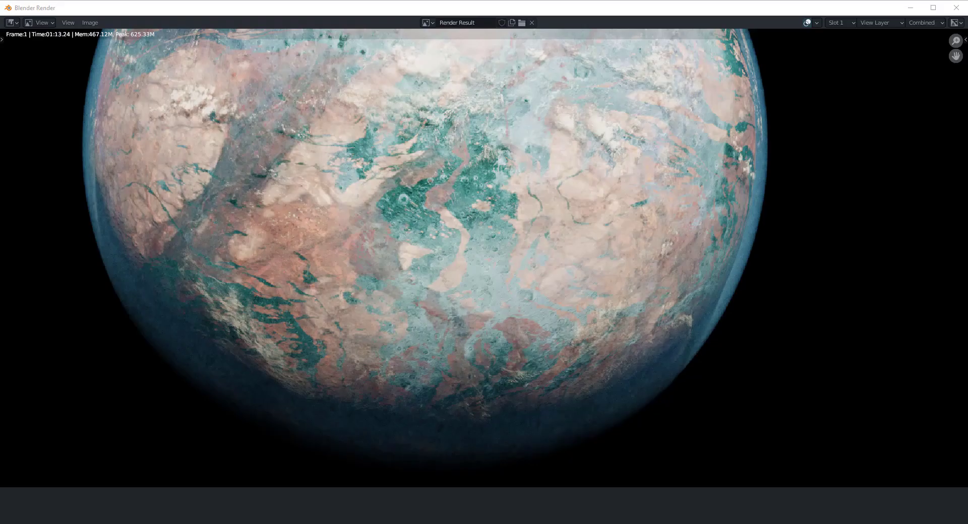
Examine the rendered planet's surface, clouds, atmosphere rim and shadowed lower edge up close, and minimize the render window
{"action": "scroll", "coordinate": [526, 334], "scroll_direction": "down", "scroll_amount": 3}
{"action": "middle_click_drag", "start_coordinate": [522, 259], "coordinate": [502, 321]}
{"action": "scroll", "coordinate": [465, 331], "scroll_direction": "up", "scroll_amount": 2}
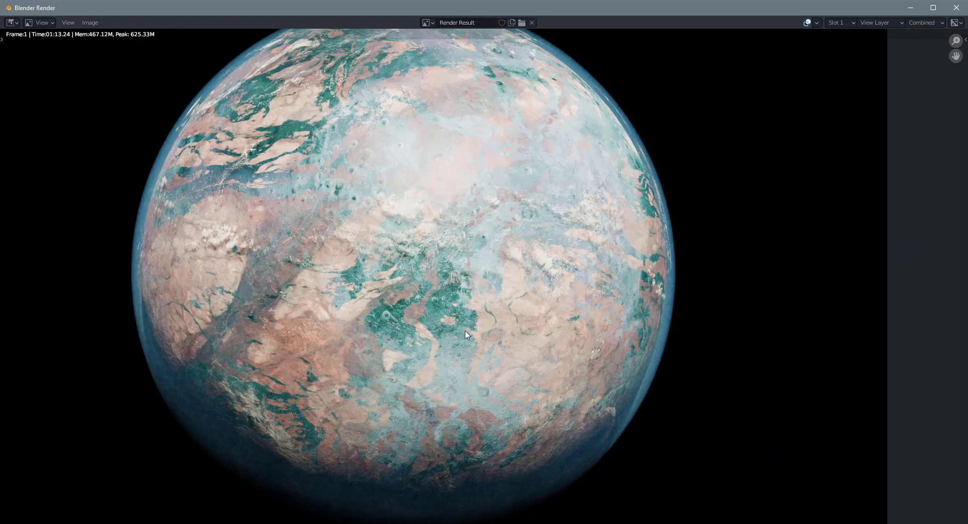
{"action": "scroll", "coordinate": [360, 260], "scroll_direction": "up", "scroll_amount": 3}
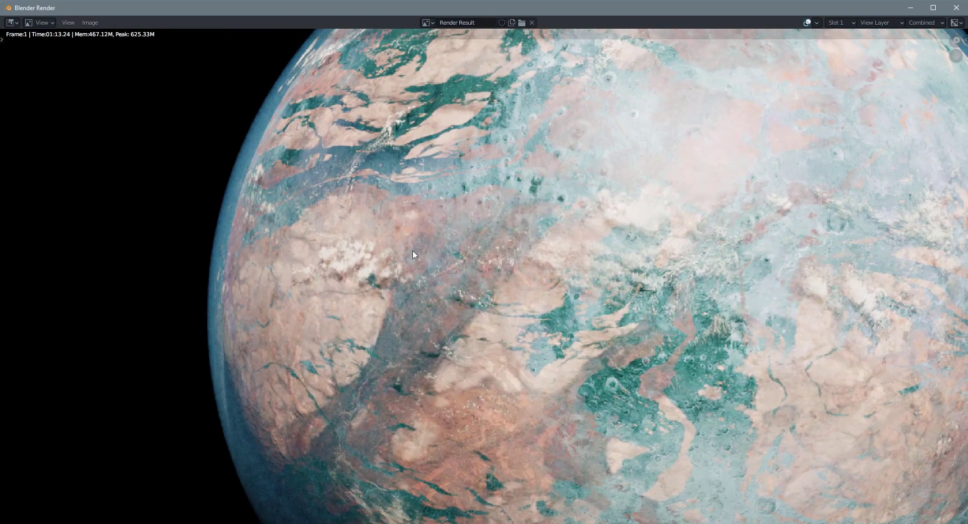
{"action": "scroll", "coordinate": [360, 280], "scroll_direction": "down", "scroll_amount": 4}
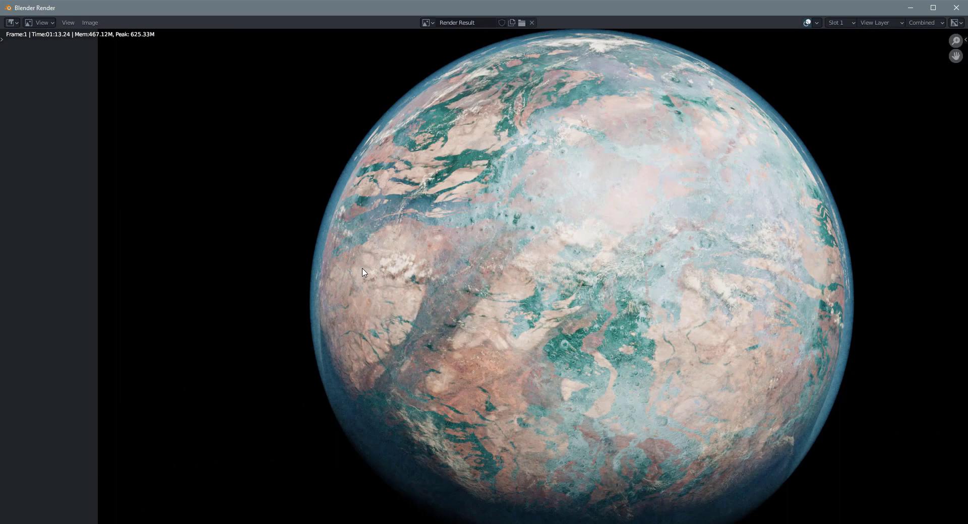
{"action": "scroll", "coordinate": [410, 272], "scroll_direction": "up", "scroll_amount": 1}
{"action": "scroll", "coordinate": [676, 285], "scroll_direction": "up", "scroll_amount": 2}
{"action": "middle_click_drag", "start_coordinate": [677, 286], "coordinate": [600, 349]}
{"action": "scroll", "coordinate": [600, 349], "scroll_direction": "down", "scroll_amount": 2}
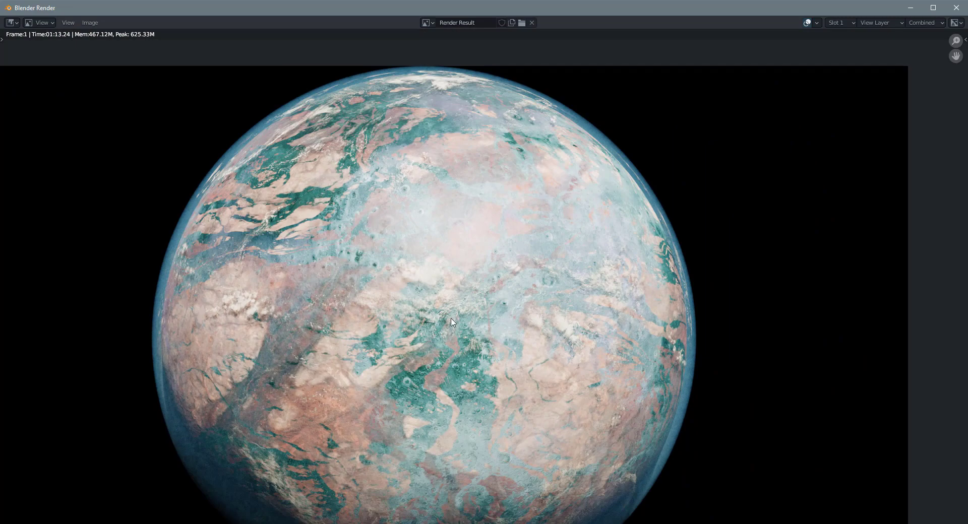
{"action": "middle_click_drag", "start_coordinate": [487, 299], "coordinate": [510, 137]}
{"action": "scroll", "coordinate": [491, 270], "scroll_direction": "up", "scroll_amount": 3}
{"action": "middle_click_drag", "start_coordinate": [403, 370], "coordinate": [481, 203]}
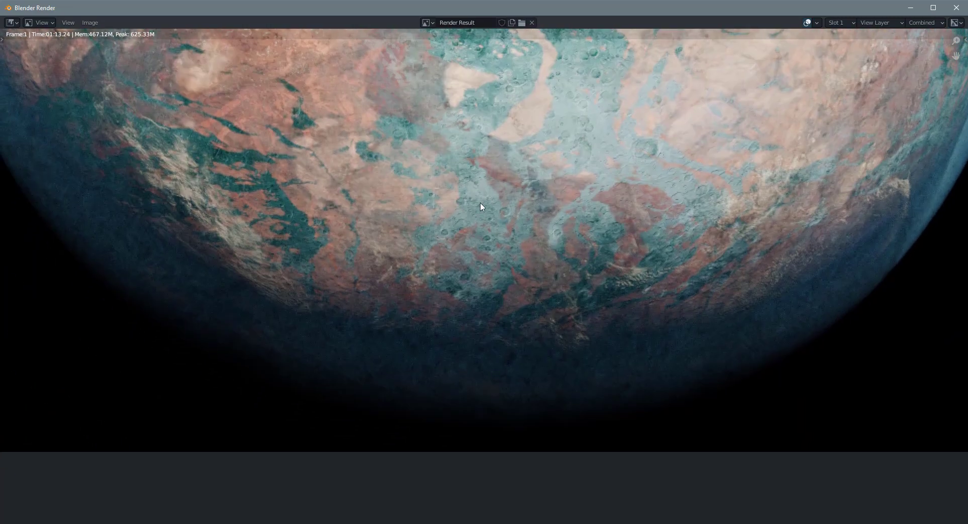
{"action": "scroll", "coordinate": [542, 222], "scroll_direction": "down", "scroll_amount": 2}
{"action": "middle_click_drag", "start_coordinate": [542, 223], "coordinate": [456, 294]}
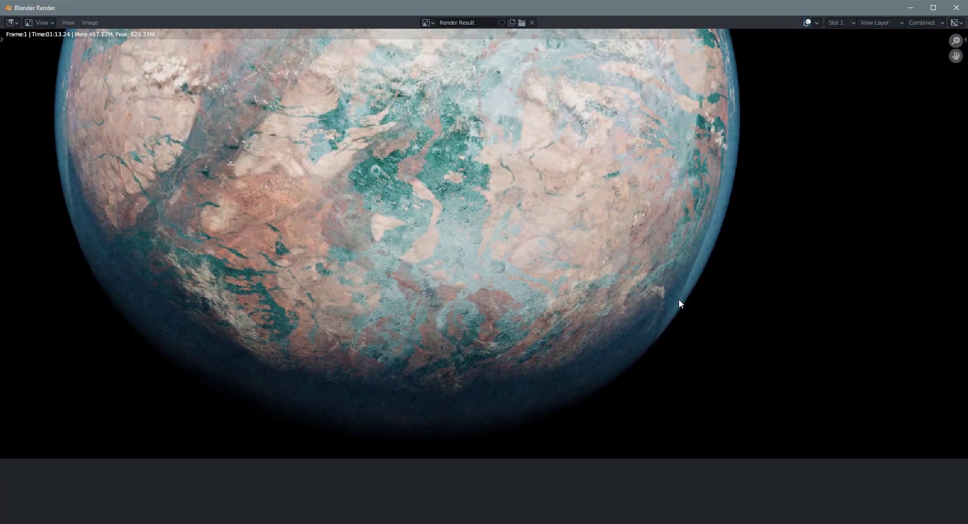
{"action": "middle_click_drag", "start_coordinate": [344, 314], "coordinate": [426, 302]}
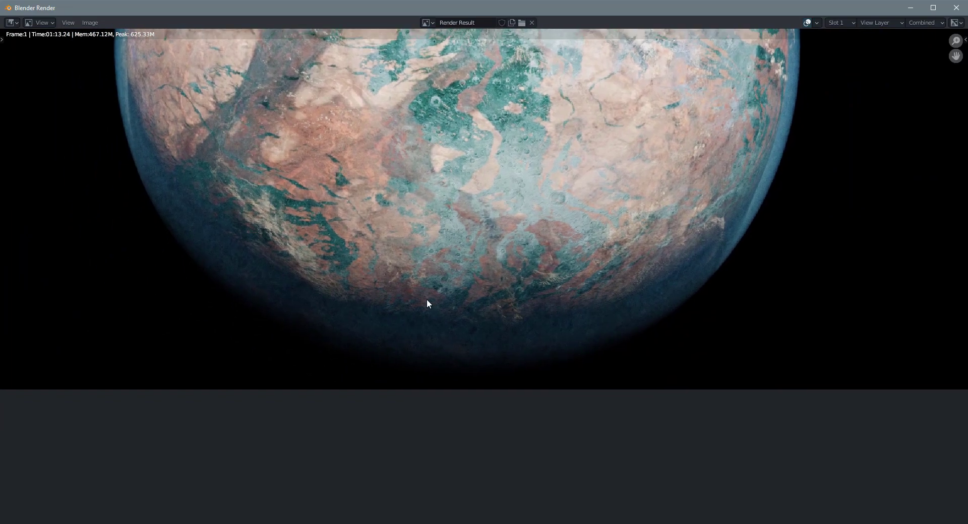
{"action": "scroll", "coordinate": [404, 386], "scroll_direction": "up", "scroll_amount": 3}
{"action": "scroll", "coordinate": [704, 358], "scroll_direction": "down", "scroll_amount": 5}
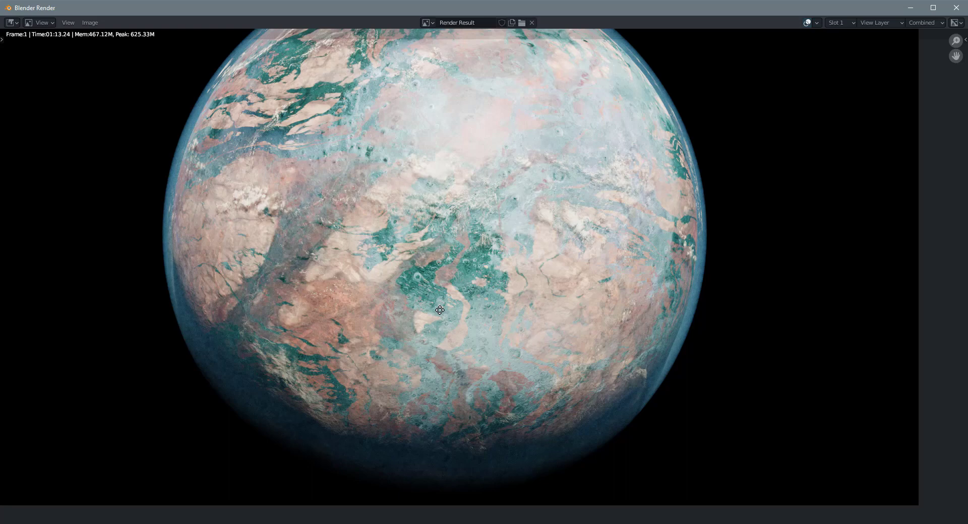
{"action": "middle_click_drag", "start_coordinate": [440, 310], "coordinate": [438, 319]}
{"action": "scroll", "coordinate": [451, 310], "scroll_direction": "down", "scroll_amount": 2}
{"action": "scroll", "coordinate": [451, 311], "scroll_direction": "up", "scroll_amount": 2}
{"action": "scroll", "coordinate": [452, 312], "scroll_direction": "down", "scroll_amount": 1}
{"action": "middle_click_drag", "start_coordinate": [456, 274], "coordinate": [445, 317]}
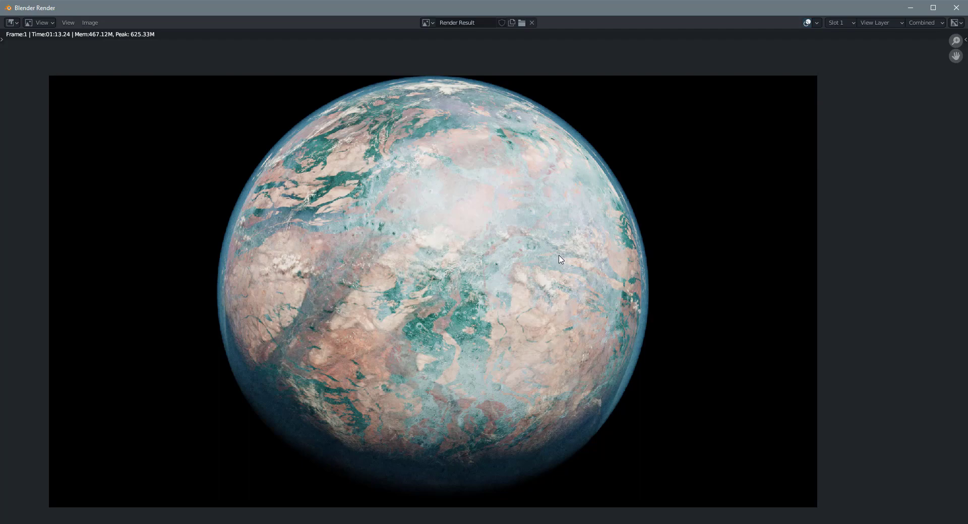
{"action": "left_click", "coordinate": [911, 8]}
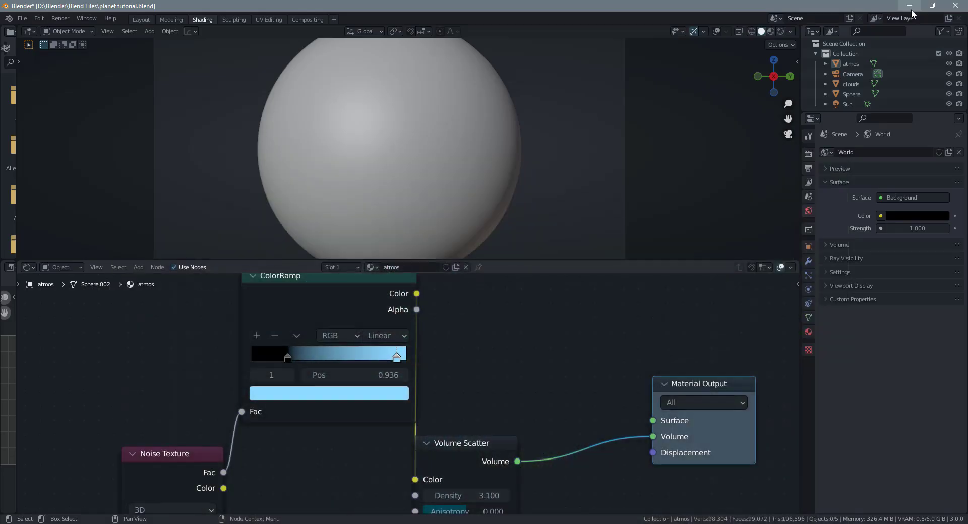
Select the Sun light and check its color and strength settings
{"action": "left_click", "coordinate": [848, 104]}
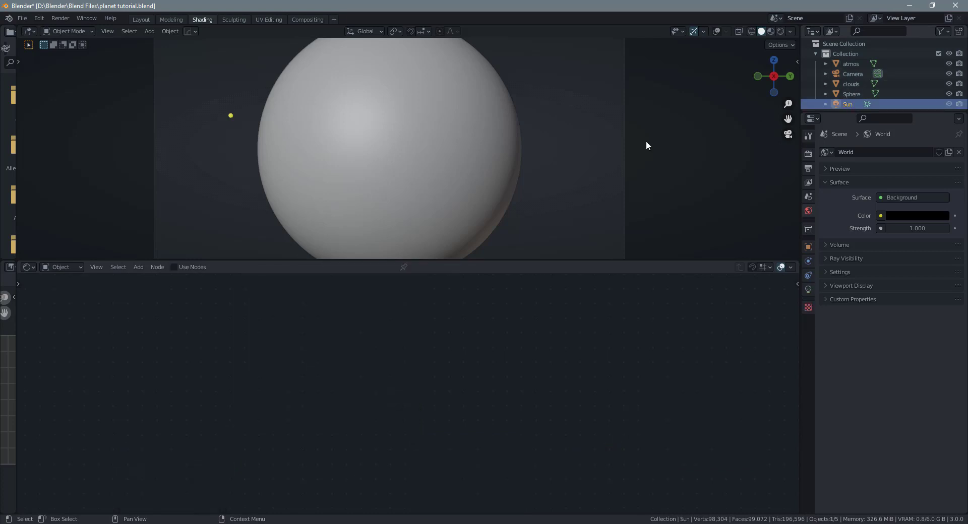
{"action": "left_click", "coordinate": [808, 290]}
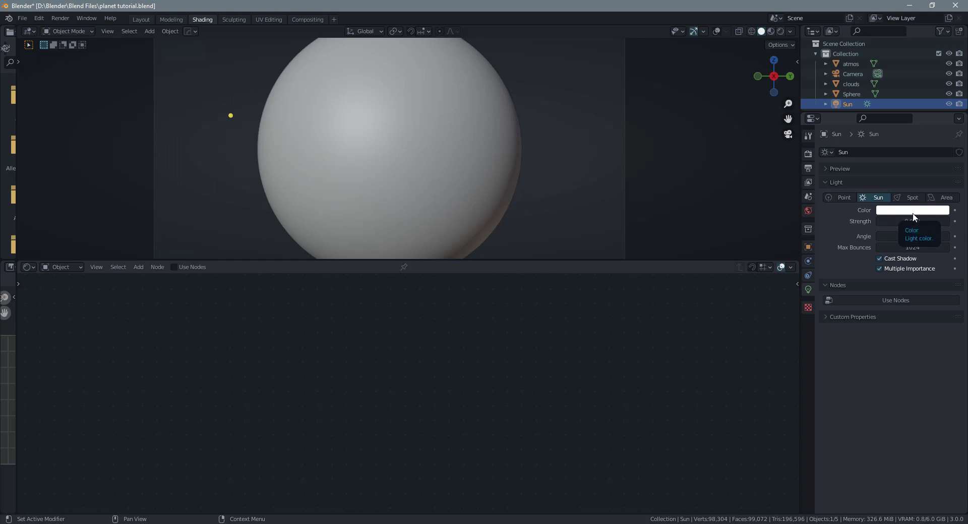
{"action": "scroll", "coordinate": [439, 214], "scroll_direction": "down", "scroll_amount": 2}
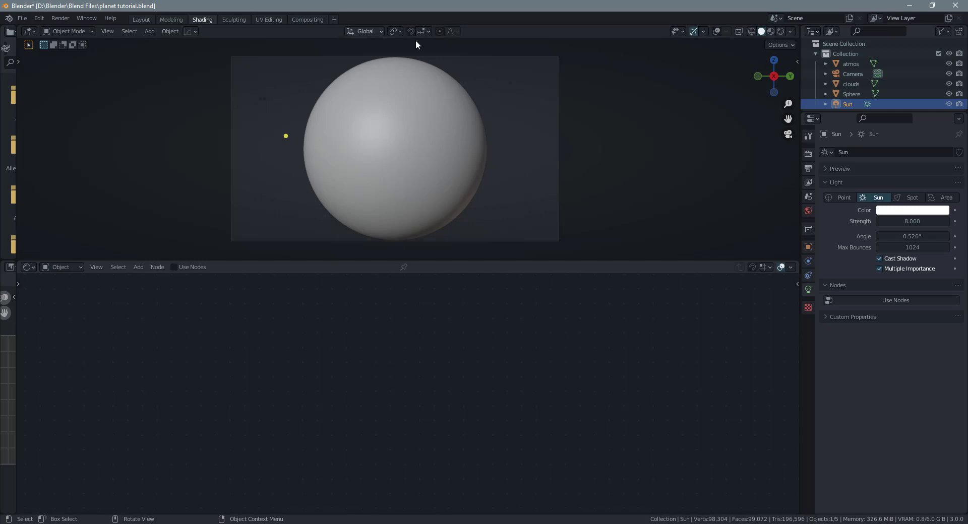
Switch the viewport to rendered shading and arrange the atmosphere's ColorRamp node between the Noise Texture and Volume Scatter nodes
{"action": "left_click", "coordinate": [781, 31]}
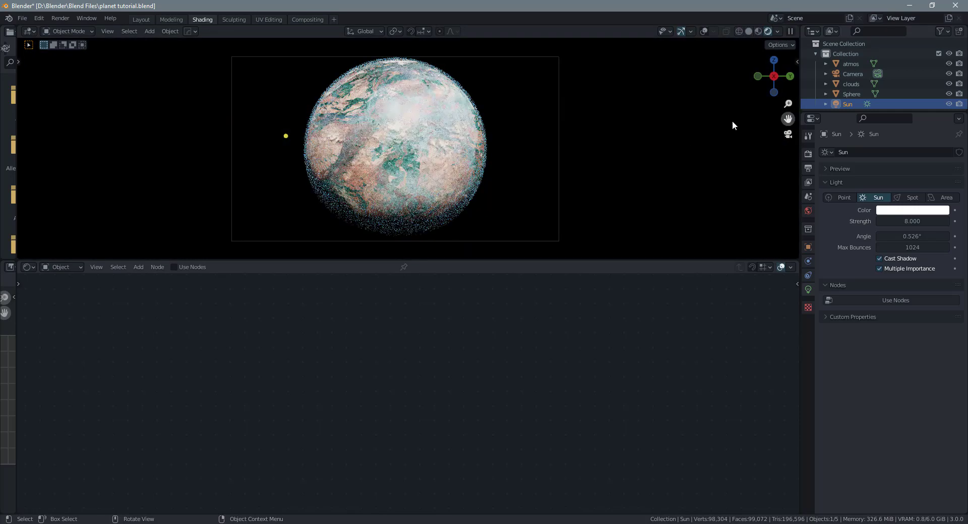
{"action": "left_click", "coordinate": [444, 166]}
{"action": "scroll", "coordinate": [435, 377], "scroll_direction": "down", "scroll_amount": 6}
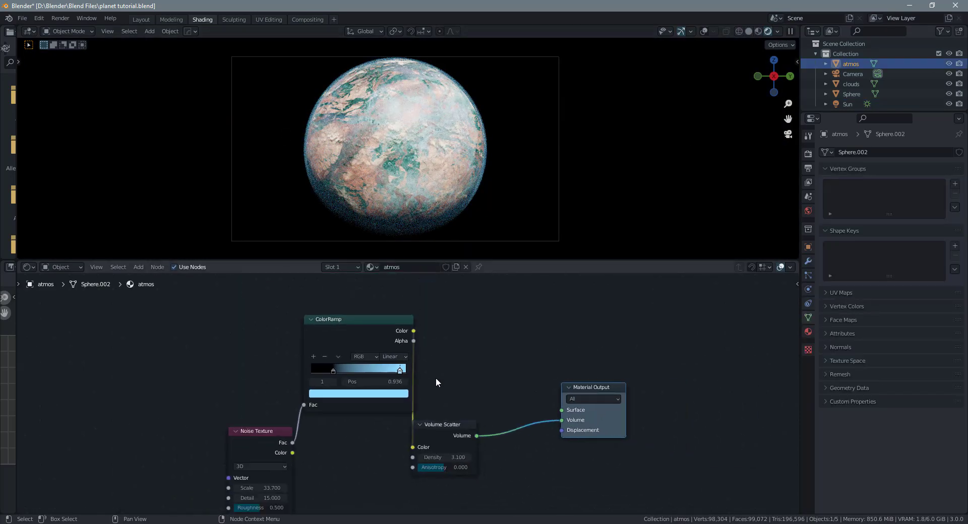
{"action": "middle_click_drag", "start_coordinate": [471, 371], "coordinate": [525, 335]}
{"action": "left_click_drag", "start_coordinate": [303, 396], "coordinate": [195, 380]}
{"action": "left_click_drag", "start_coordinate": [403, 300], "coordinate": [348, 371]}
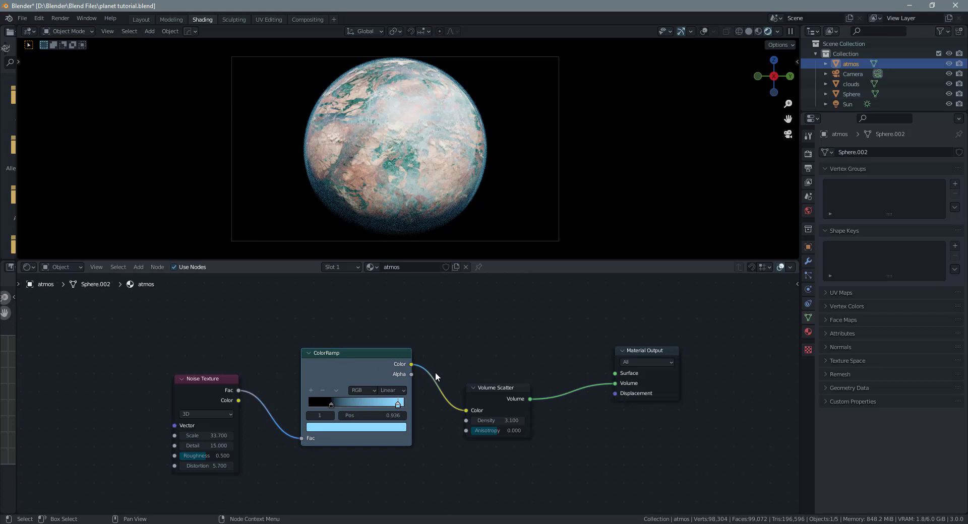
{"action": "scroll", "coordinate": [416, 385], "scroll_direction": "up", "scroll_amount": 2}
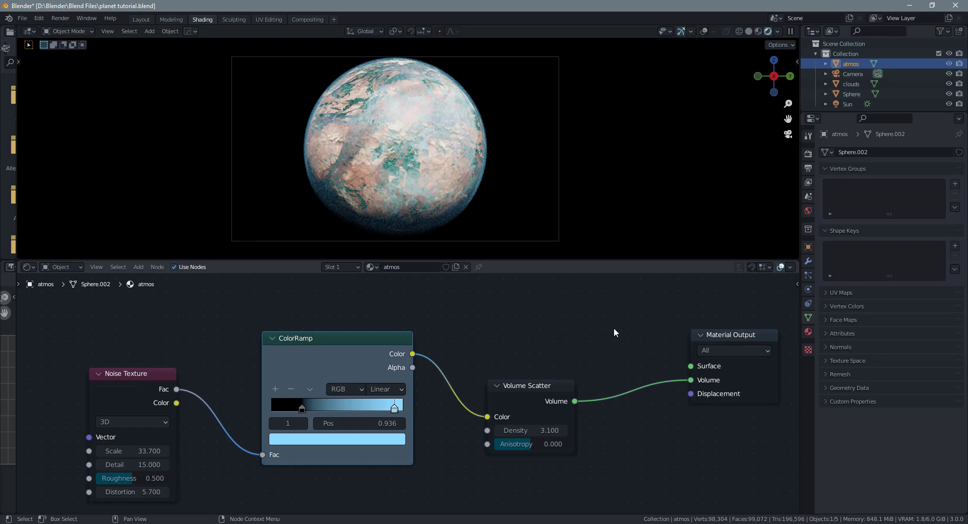
Select the planet sphere and show its entire material node tree
{"action": "left_click", "coordinate": [852, 94]}
{"action": "key", "text": "Home"}
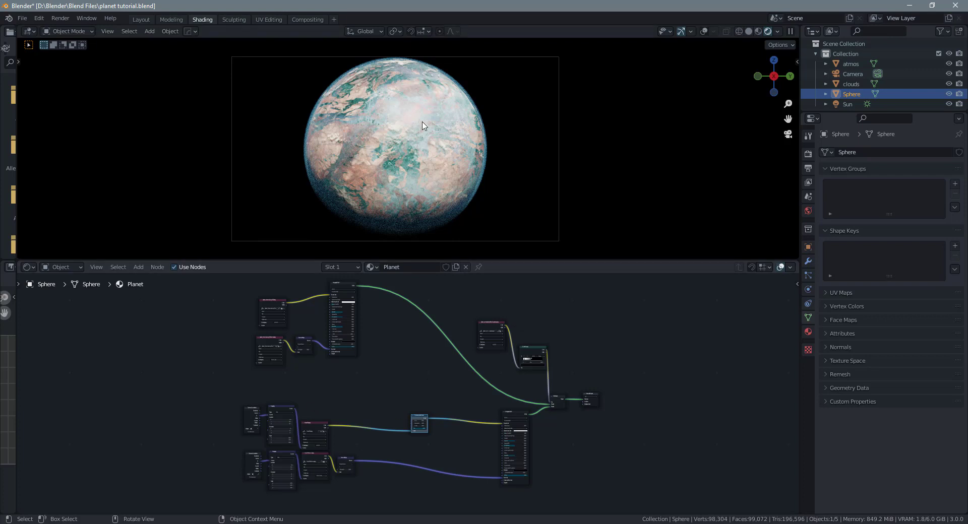
Switch to the Compositing workspace and enable compositing nodes for the scene
{"action": "left_click", "coordinate": [757, 32]}
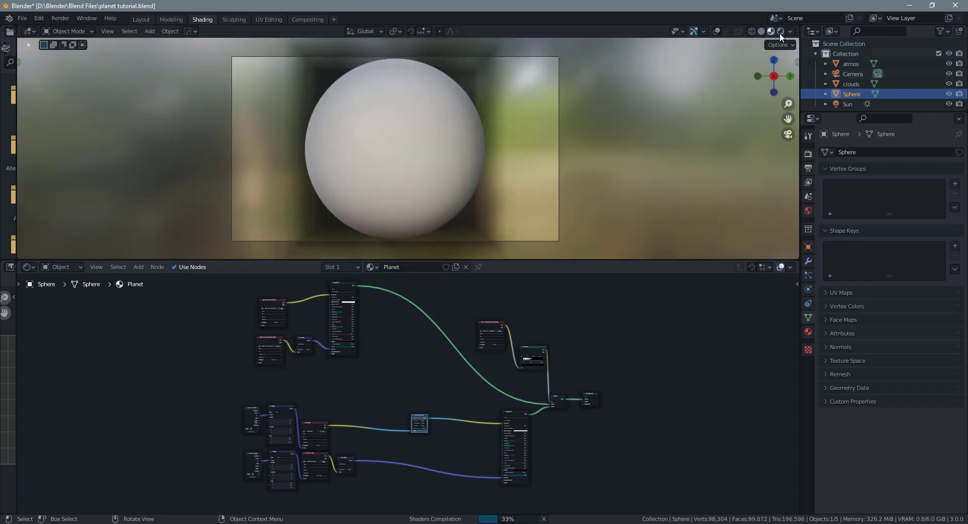
{"action": "left_click", "coordinate": [780, 32]}
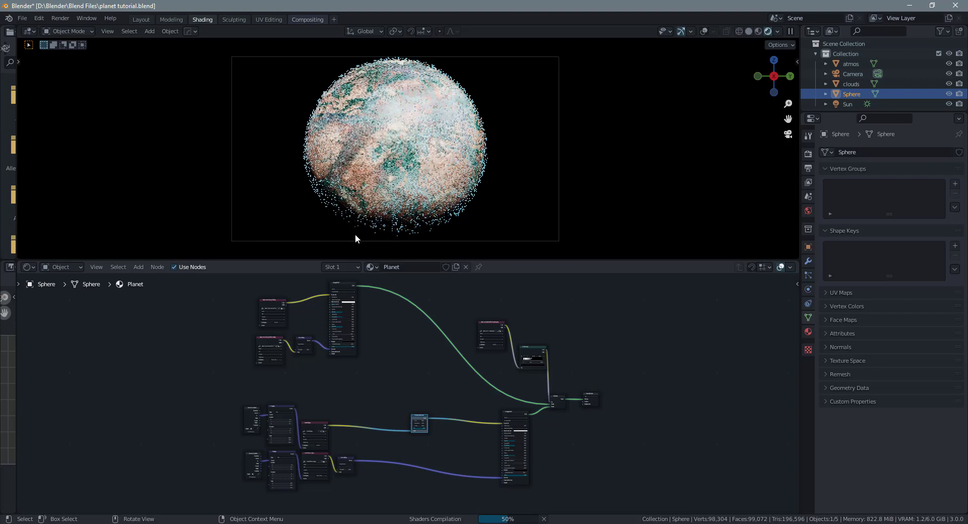
{"action": "left_click", "coordinate": [307, 19]}
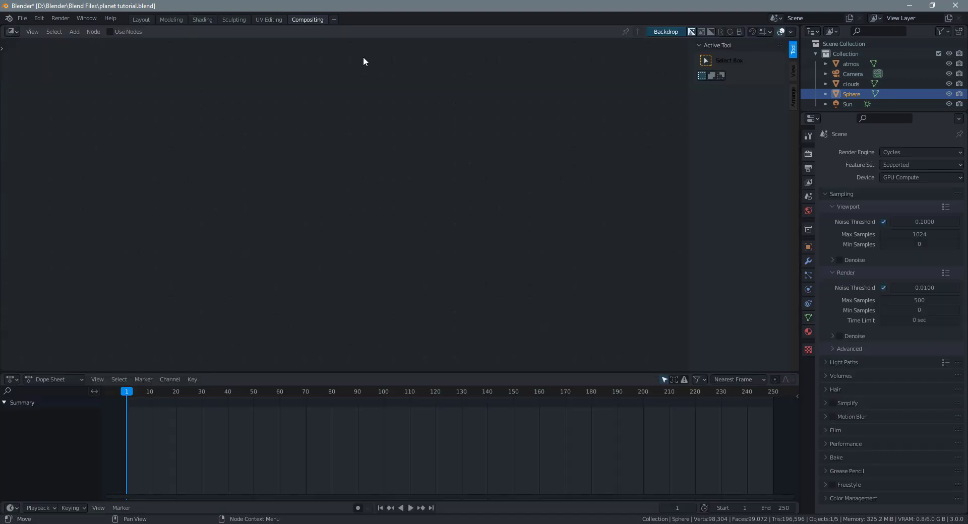
{"action": "left_click", "coordinate": [333, 19]}
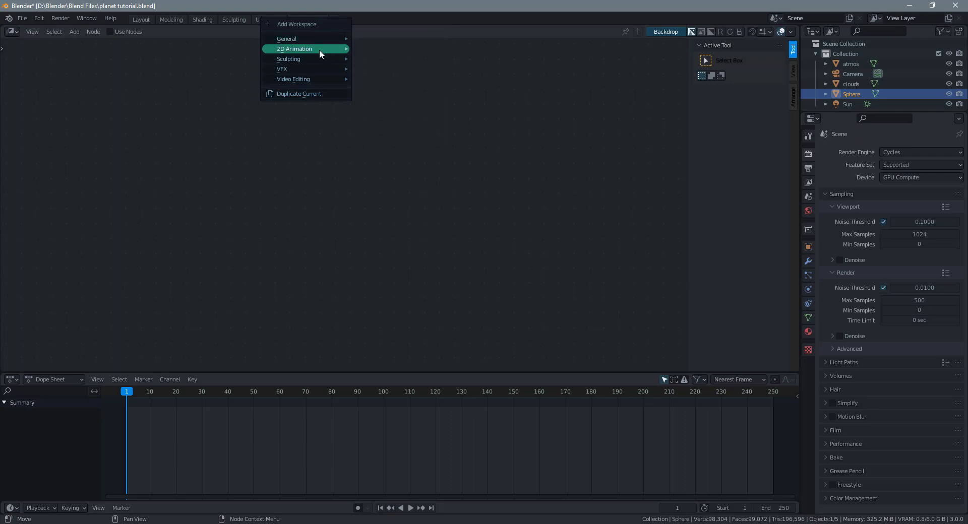
{"action": "mouse_move", "coordinate": [305, 69]}
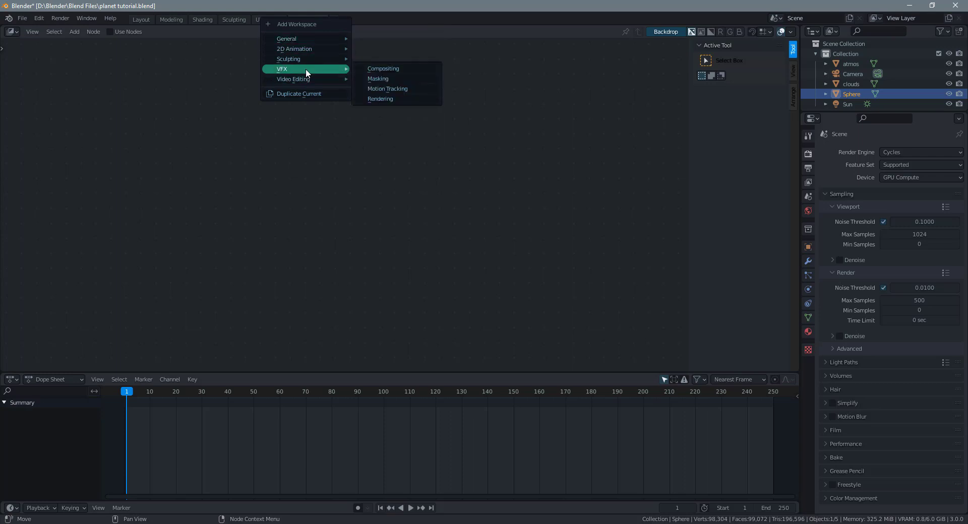
{"action": "left_click", "coordinate": [404, 68]}
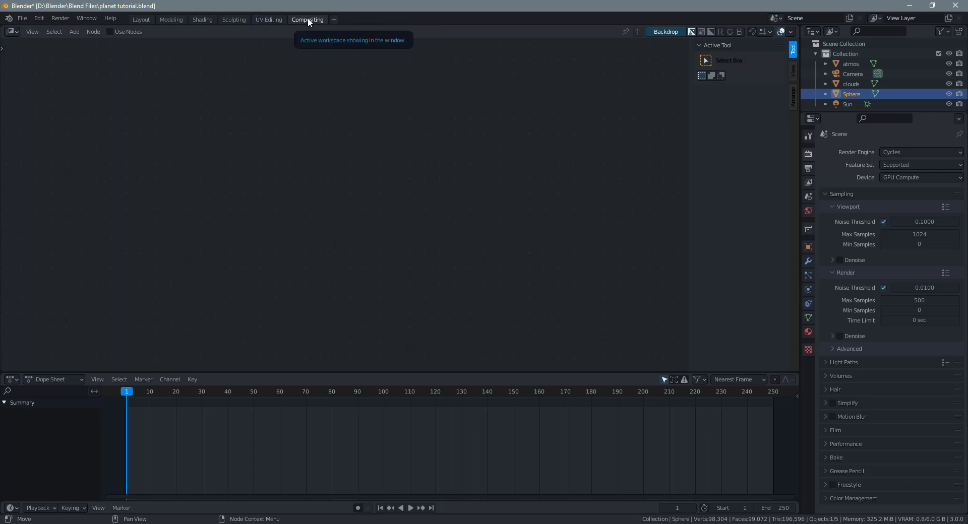
{"action": "left_click", "coordinate": [110, 32]}
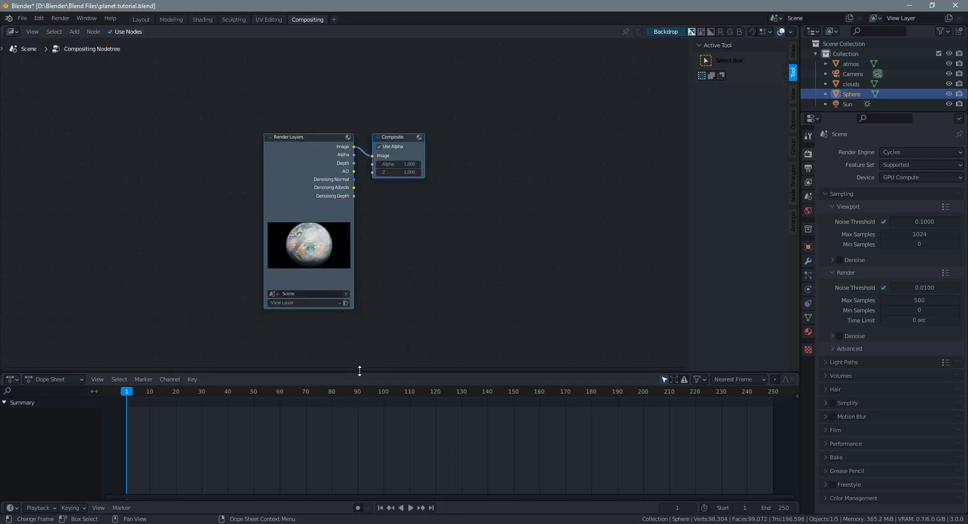
Enlarge the compositing node area, spread the nodes apart, and add a Viewer node fed by the Render Layers image
{"action": "left_click_drag", "start_coordinate": [358, 372], "coordinate": [358, 487]}
{"action": "left_click_drag", "start_coordinate": [282, 199], "coordinate": [50, 209]}
{"action": "middle_click_drag", "start_coordinate": [323, 236], "coordinate": [367, 247]}
{"action": "key", "text": "shift+a"}
{"action": "type", "text": "vie"}
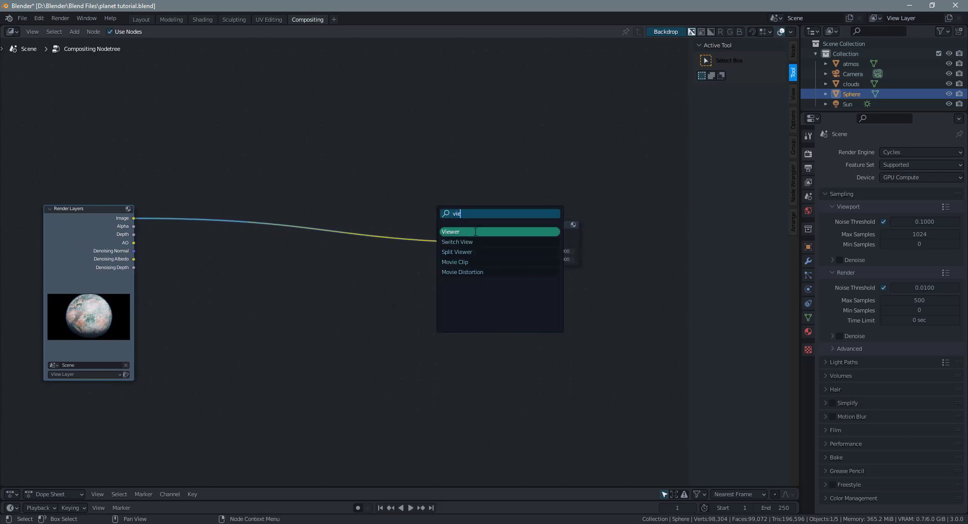
{"action": "key", "text": "Return"}
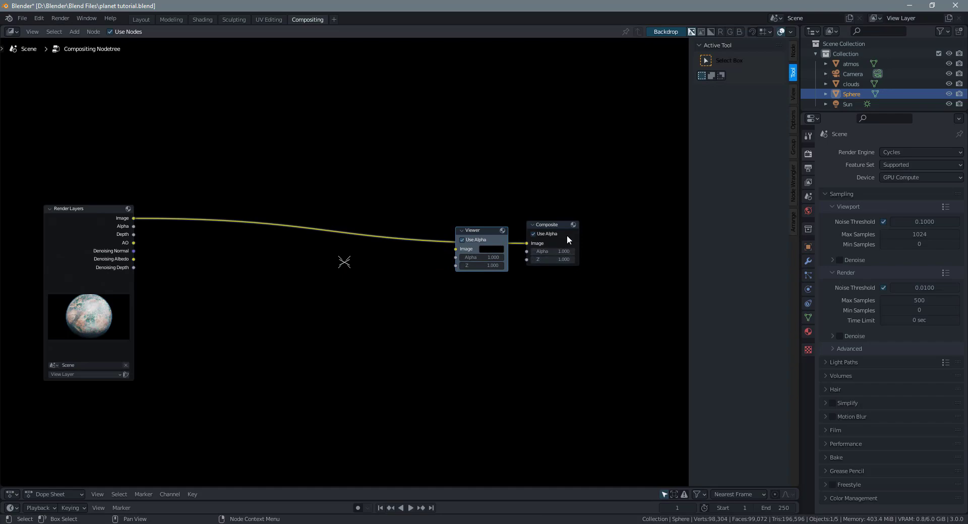
{"action": "left_click_drag", "start_coordinate": [133, 219], "coordinate": [455, 250]}
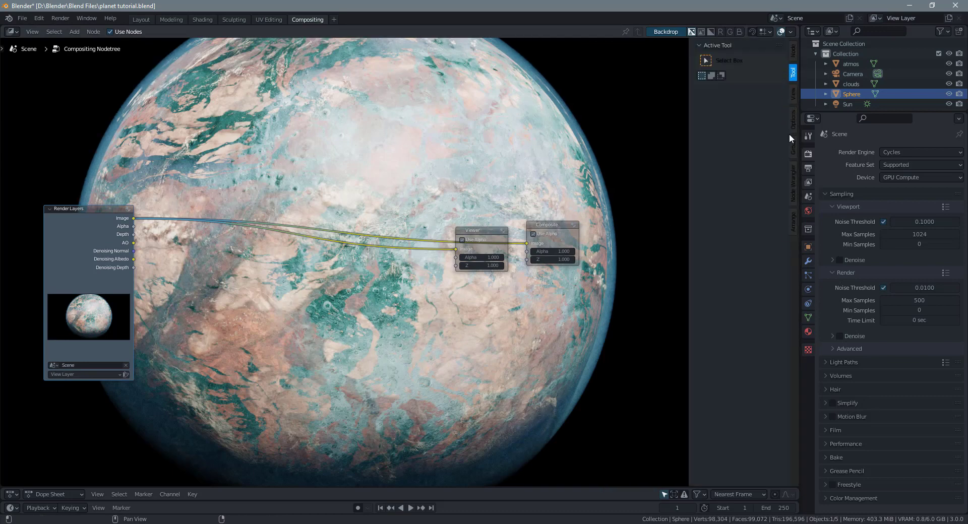
Set the backdrop zoom to 0.73 and its horizontal offset to 65.1 so the whole planet shows
{"action": "left_click", "coordinate": [793, 52]}
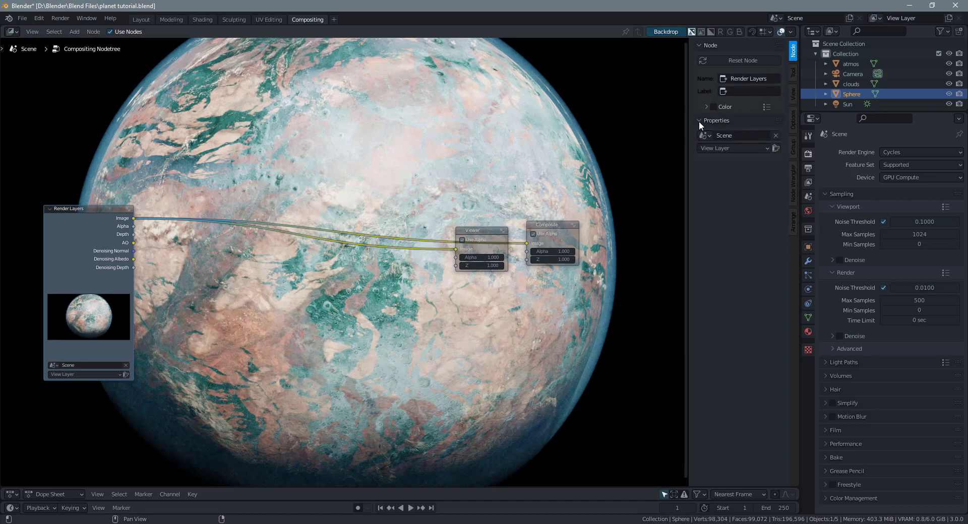
{"action": "left_click", "coordinate": [792, 74]}
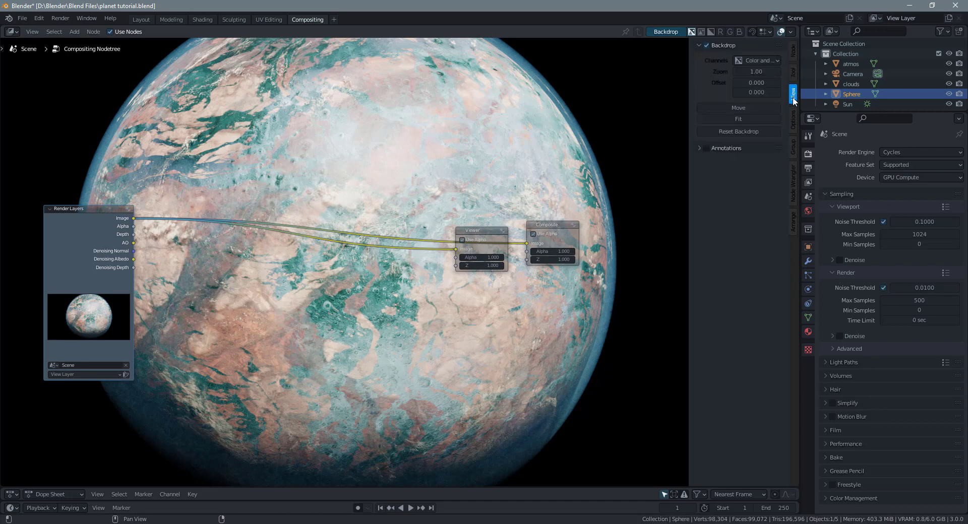
{"action": "left_click", "coordinate": [793, 92]}
{"action": "left_click_drag", "start_coordinate": [756, 72], "coordinate": [775, 82]}
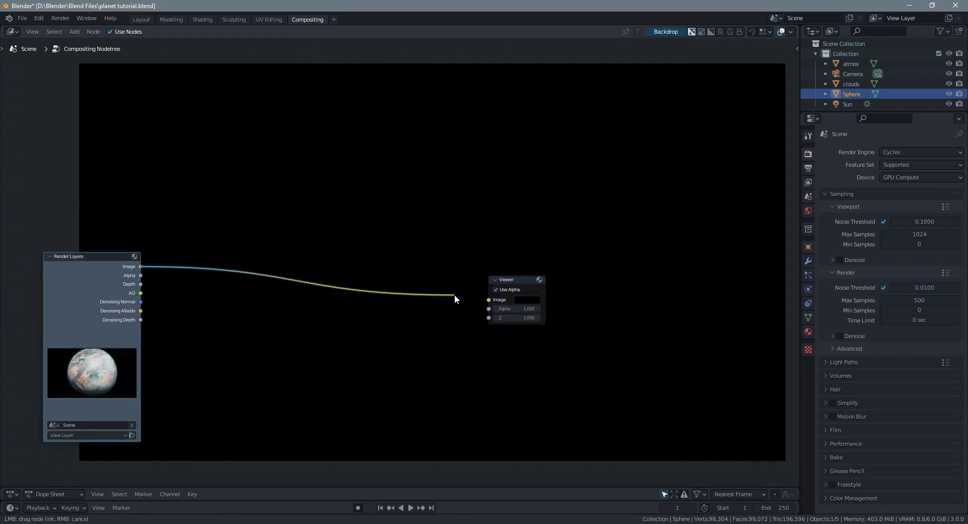
{"action": "left_click_drag", "start_coordinate": [454, 294], "coordinate": [489, 301]}
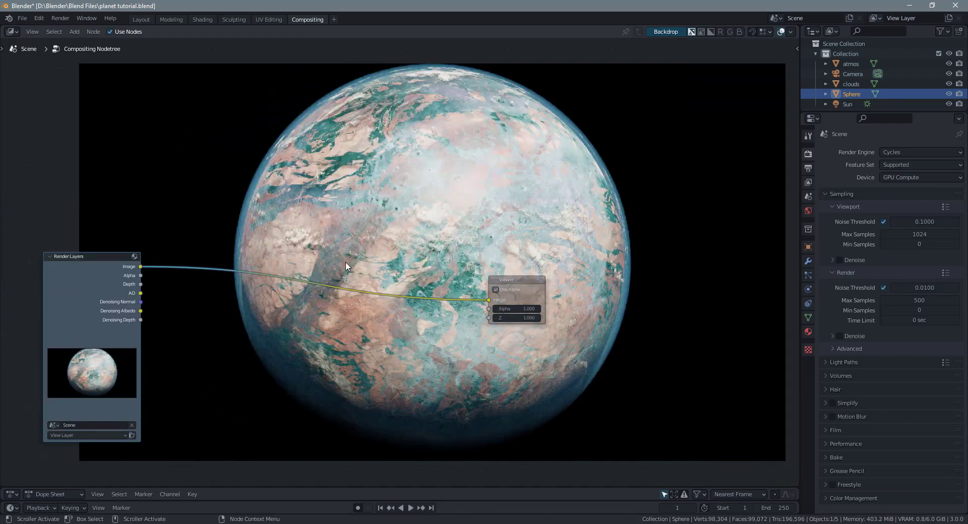
Insert a Lens Distortion node on the link between the Render Layers and Viewer nodes
{"action": "key", "text": "shift+a"}
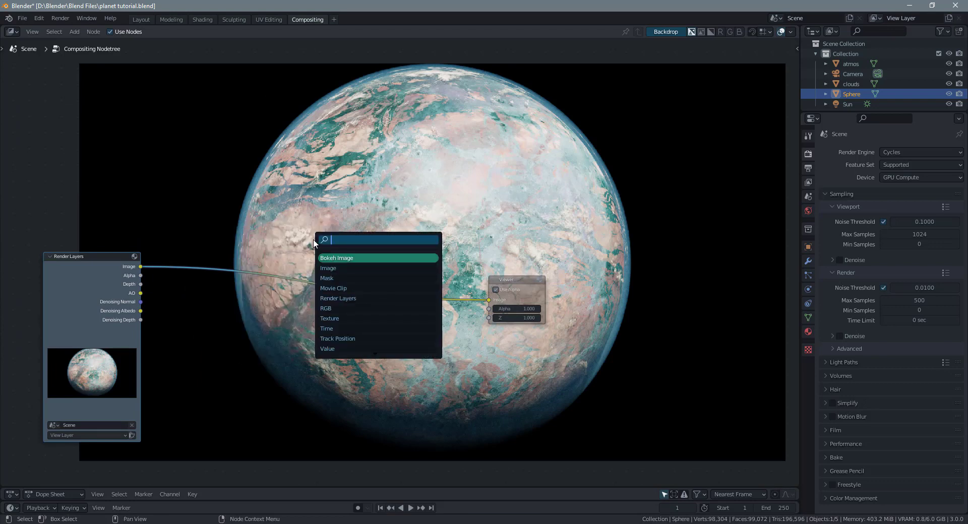
{"action": "type", "text": "len"}
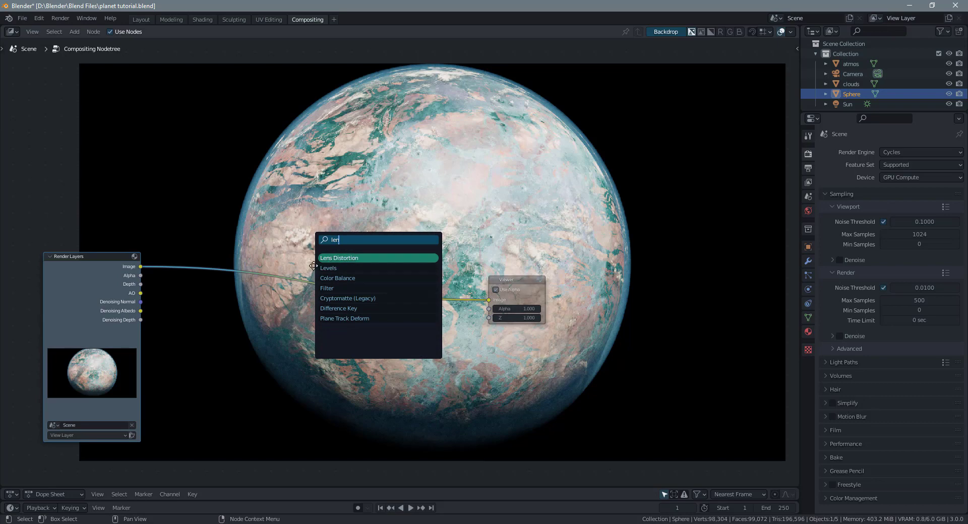
{"action": "left_click", "coordinate": [333, 258]}
{"action": "left_click", "coordinate": [282, 274]}
Set the Lens Distortion node's Distort value to 0.01
{"action": "scroll", "coordinate": [285, 287], "scroll_direction": "up", "scroll_amount": 3}
{"action": "middle_click_drag", "start_coordinate": [204, 363], "coordinate": [291, 342]}
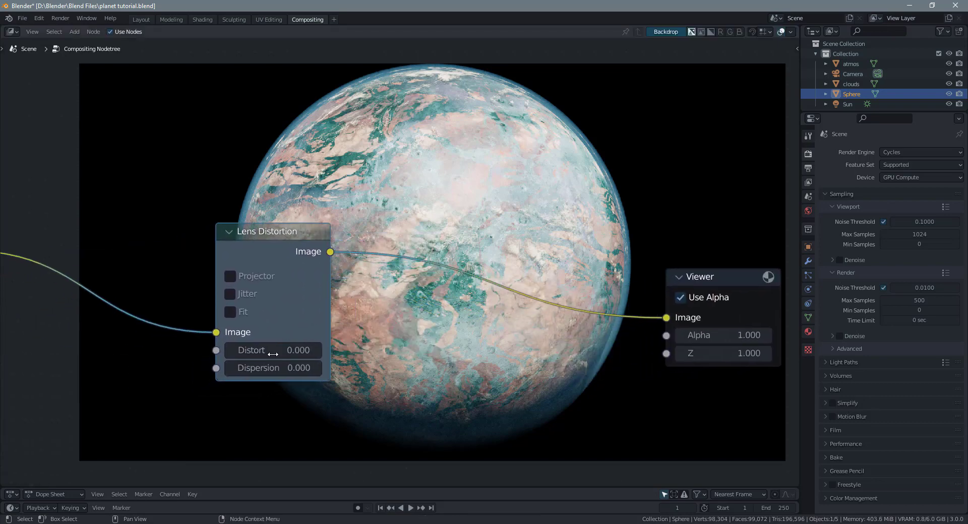
{"action": "left_click", "coordinate": [266, 352]}
{"action": "type", "text": "0.0"}
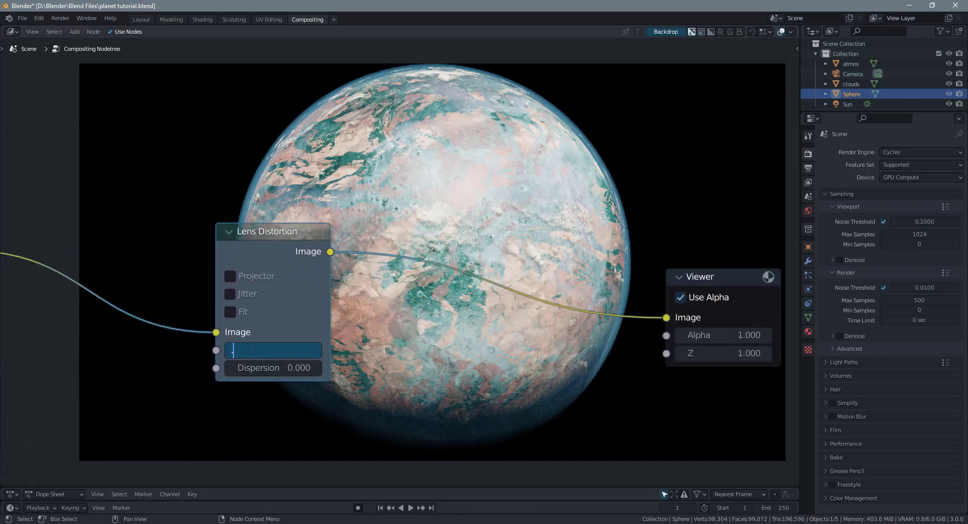
{"action": "type", "text": "1"}
{"action": "key", "text": "Return"}
Enter a Dispersion of 0.001 on the Lens Distortion node and raise it gradually to 0.051
{"action": "left_click", "coordinate": [274, 368]}
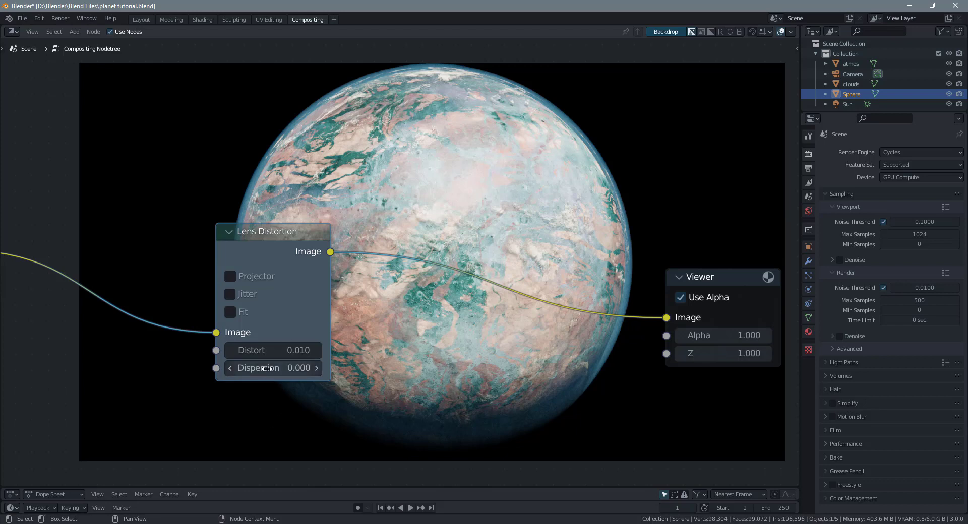
{"action": "type", "text": "0.001"}
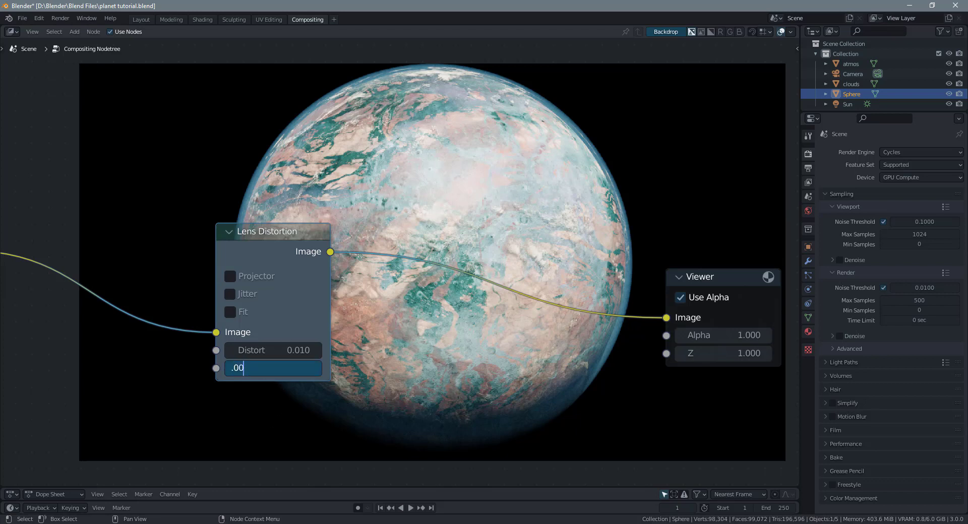
{"action": "key", "text": "Return"}
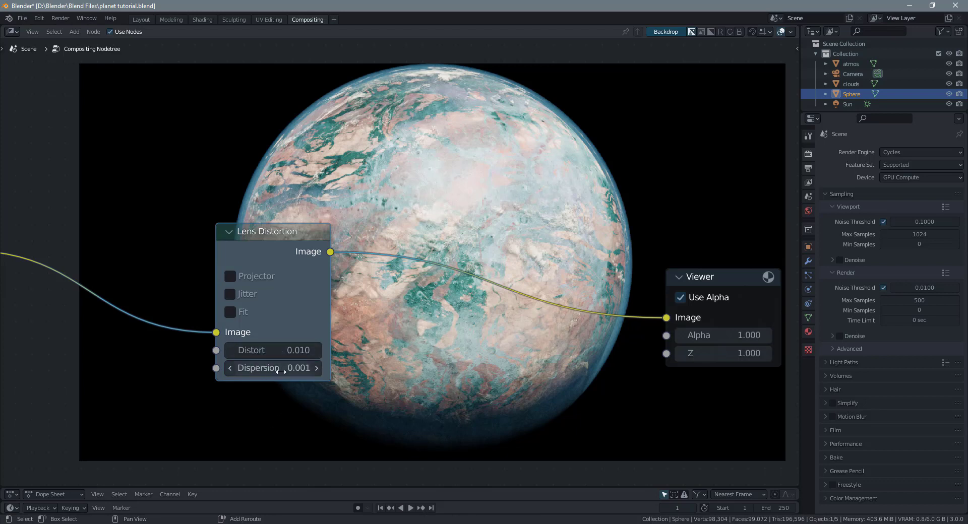
{"action": "left_click_drag", "start_coordinate": [276, 369], "coordinate": [305, 369]}
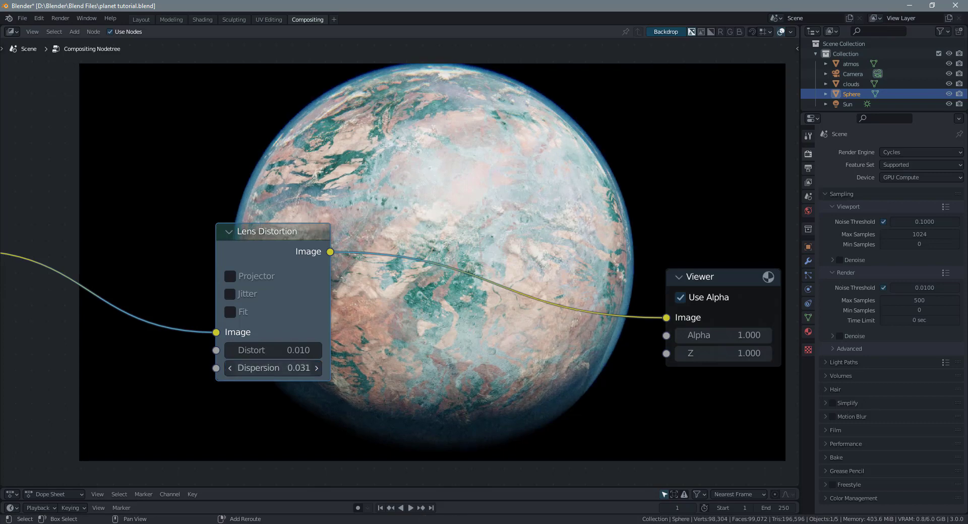
{"action": "scroll", "coordinate": [245, 75], "scroll_direction": "up", "scroll_amount": 2}
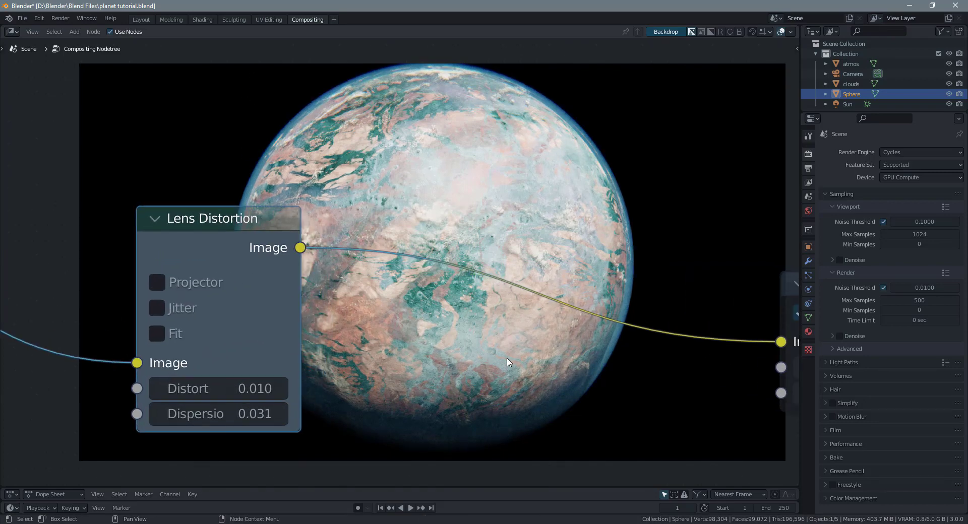
{"action": "scroll", "coordinate": [499, 402], "scroll_direction": "down", "scroll_amount": 1}
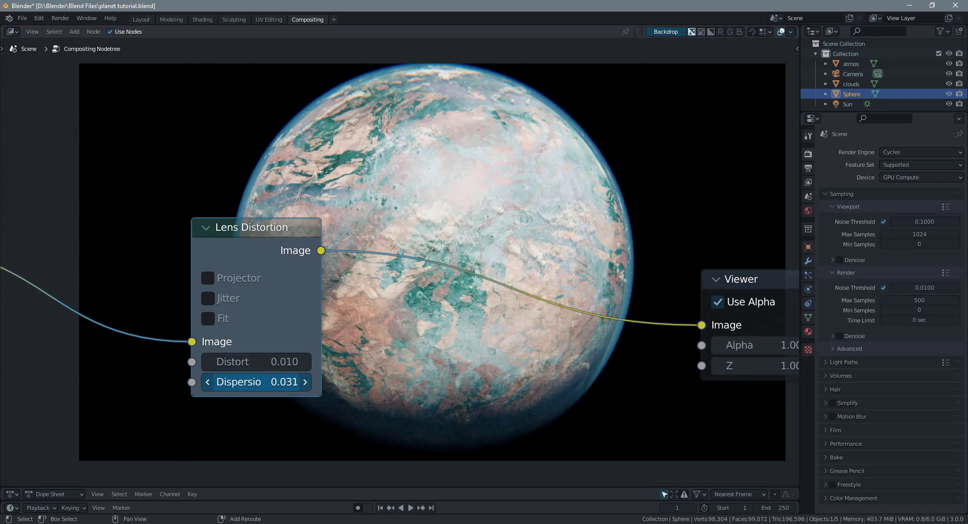
{"action": "mouse_move", "coordinate": [256, 382]}
{"action": "left_mouse_down"}
{"action": "mouse_move", "coordinate": [241, 382]}
{"action": "mouse_move", "coordinate": [293, 382]}
{"action": "mouse_move", "coordinate": [268, 382]}
{"action": "left_mouse_up"}
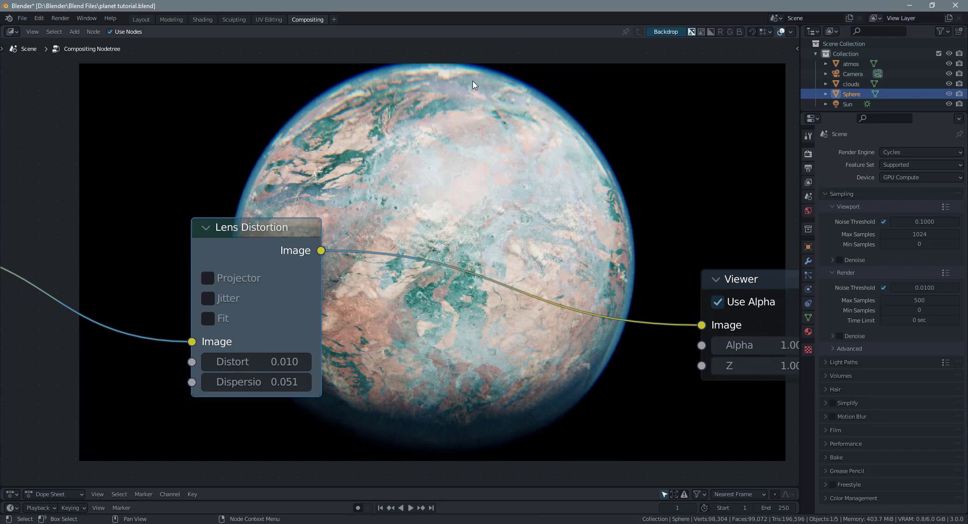
Insert a Separate RGBA node between the Lens Distortion and Viewer nodes
{"action": "scroll", "coordinate": [430, 77], "scroll_direction": "down", "scroll_amount": 1}
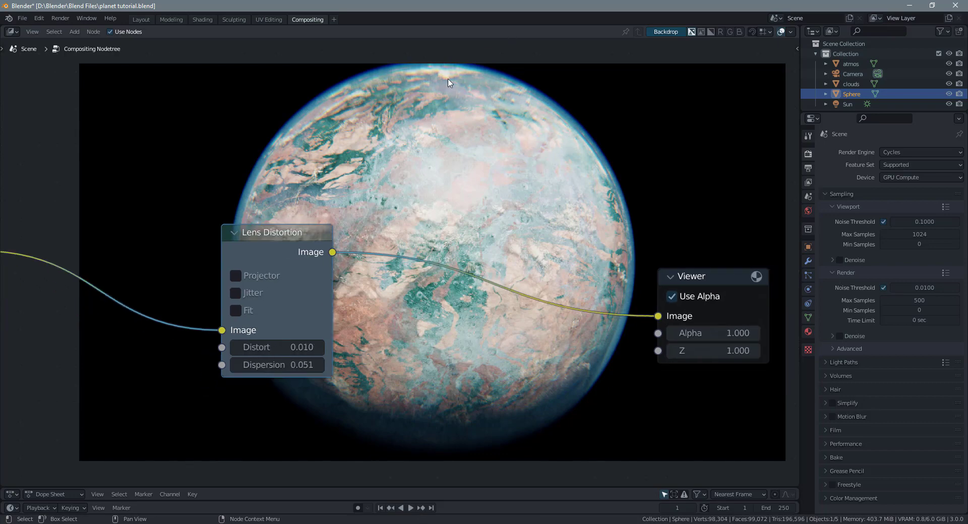
{"action": "middle_click_drag", "start_coordinate": [464, 225], "coordinate": [352, 226]}
{"action": "scroll", "coordinate": [353, 227], "scroll_direction": "down", "scroll_amount": 4}
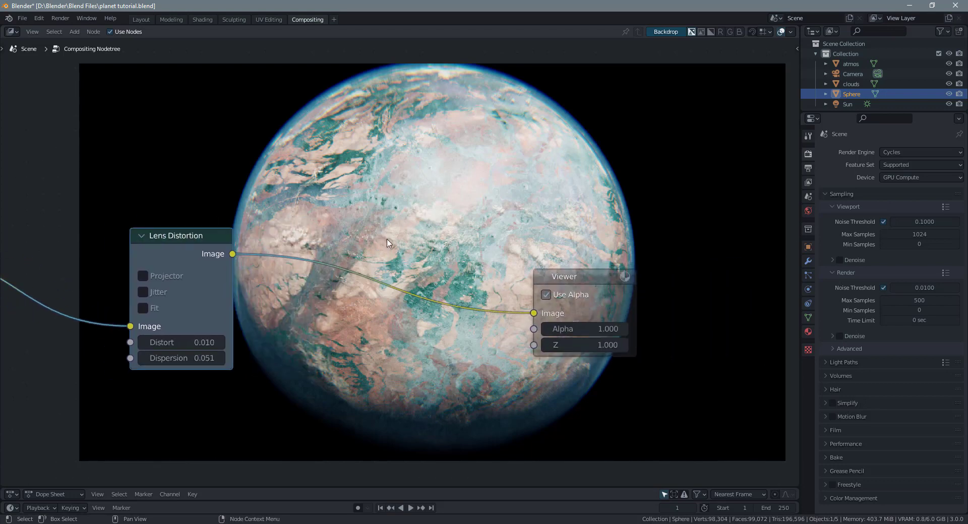
{"action": "key", "text": "shift+a"}
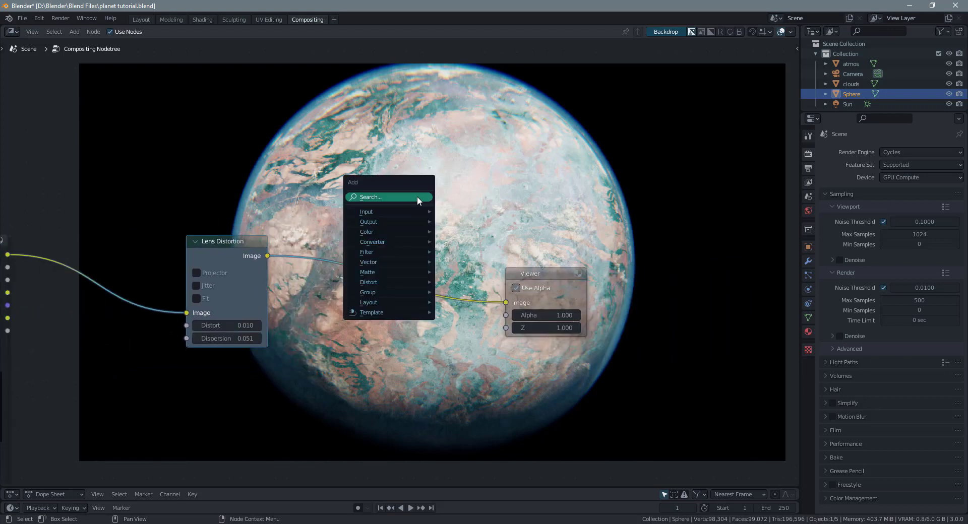
{"action": "left_click", "coordinate": [416, 196]}
{"action": "type", "text": "sp"}
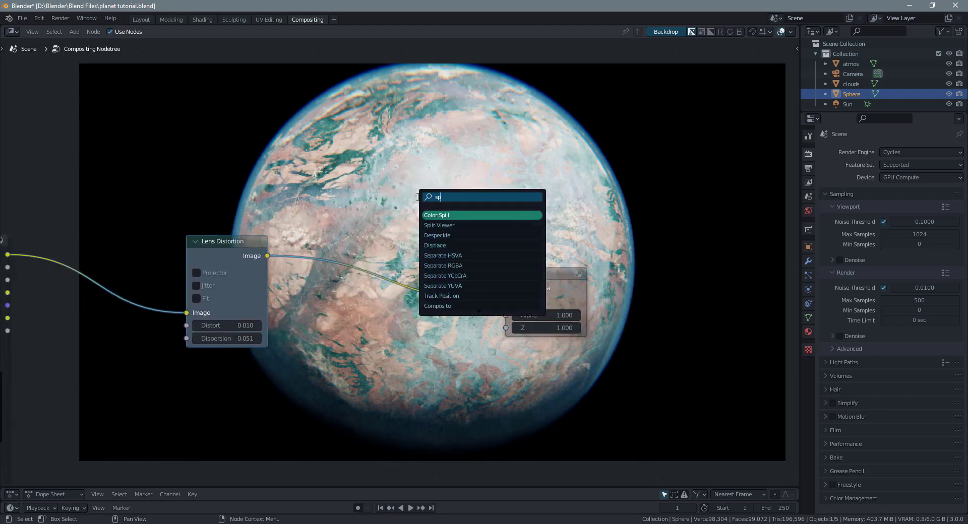
{"action": "left_click", "coordinate": [473, 266]}
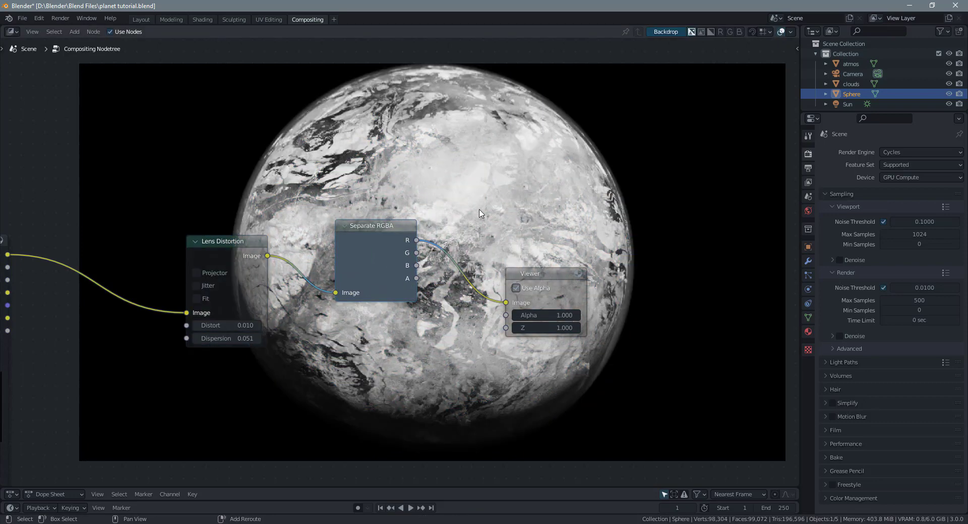
Insert a Combine RGBA node between Separate RGBA and the Viewer, leaving a wide gap after Separate RGBA
{"action": "key", "text": "shift+a"}
{"action": "type", "text": "com"}
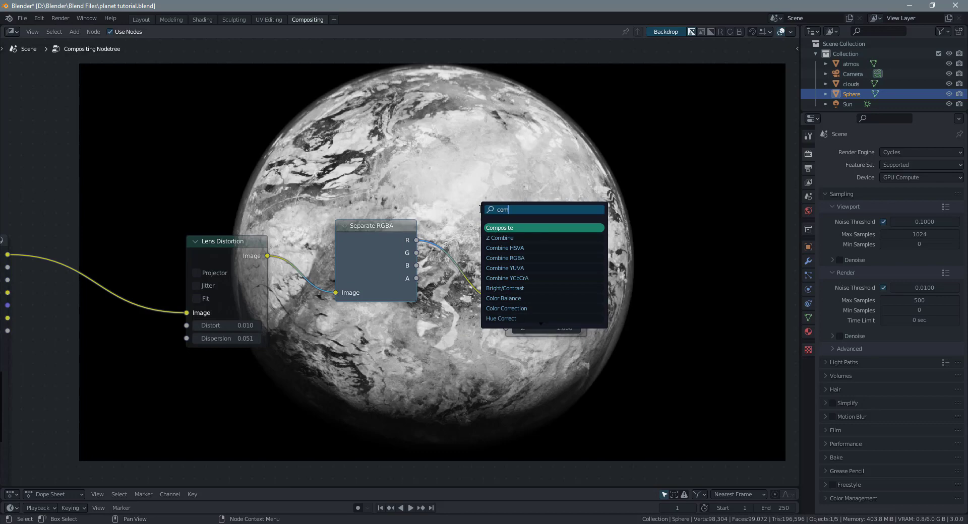
{"action": "left_click", "coordinate": [505, 258]}
{"action": "left_click", "coordinate": [461, 298]}
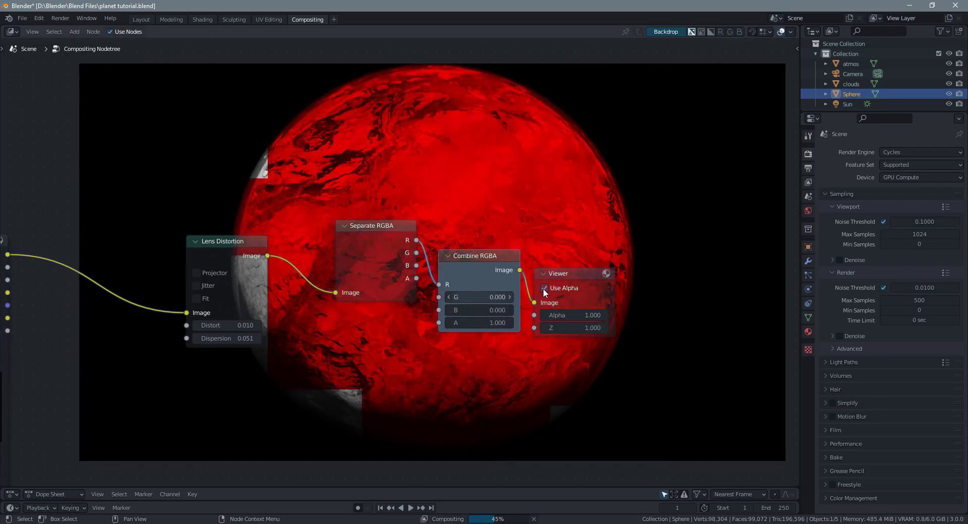
{"action": "left_click", "coordinate": [471, 256]}
{"action": "left_click_drag", "start_coordinate": [476, 252], "coordinate": [578, 241]}
{"action": "left_click", "coordinate": [578, 242]}
Add a Transform node above the link between Separate RGBA and Combine RGBA, and place a copy of it below that link
{"action": "key", "text": "shift+a"}
{"action": "left_click", "coordinate": [565, 196]}
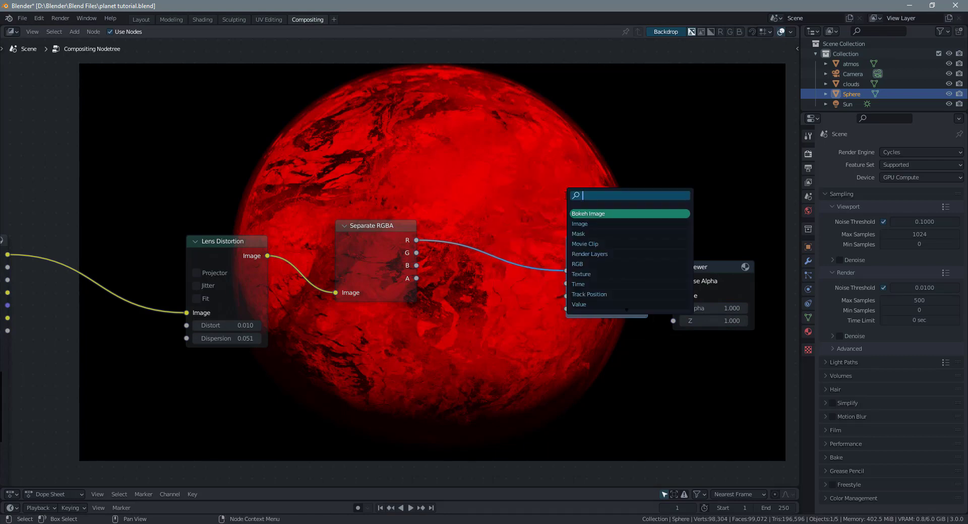
{"action": "type", "text": "tr"}
{"action": "key", "text": "Return"}
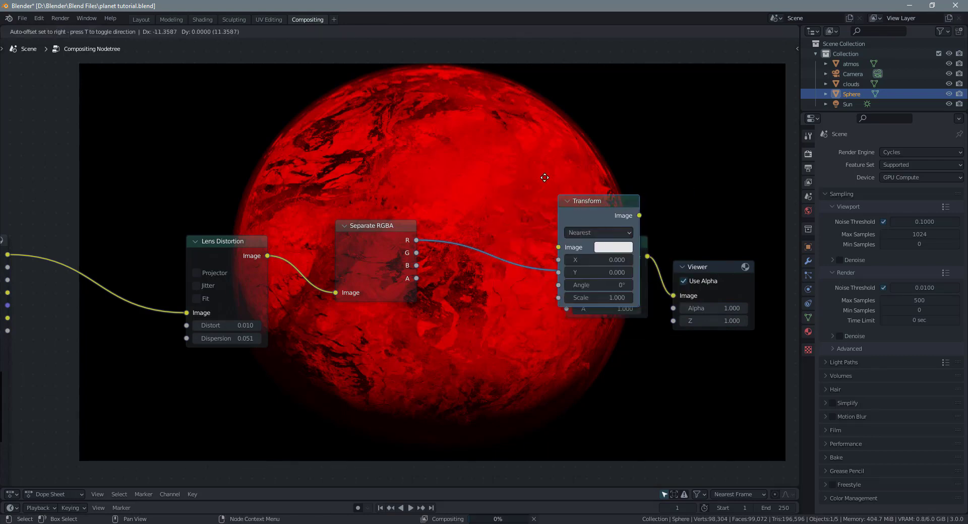
{"action": "left_click", "coordinate": [529, 183]}
{"action": "left_click_drag", "start_coordinate": [527, 181], "coordinate": [515, 343]}
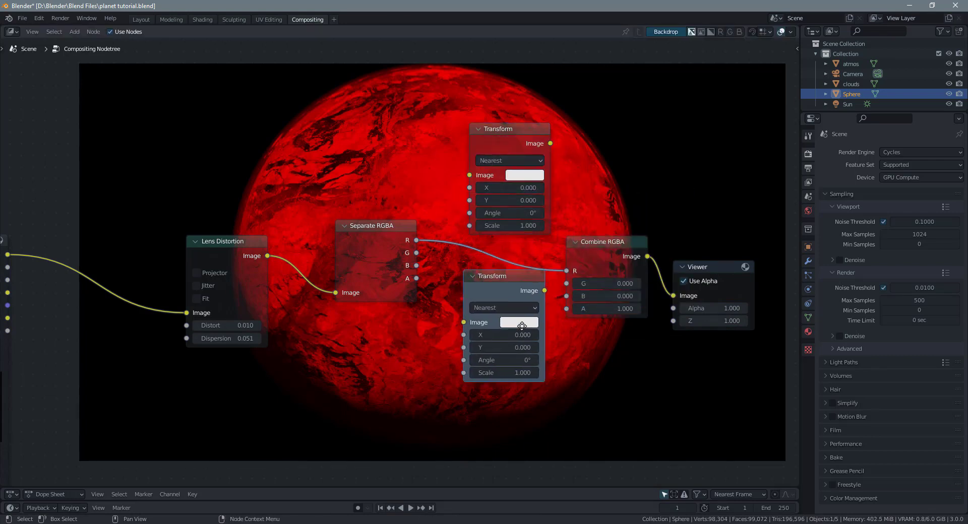
Place a third Transform copy below the other two, and link Separate RGBA's R, G and B outputs to the three Transform Image inputs
{"action": "key", "text": "shift+d"}
{"action": "left_click", "coordinate": [524, 445]}
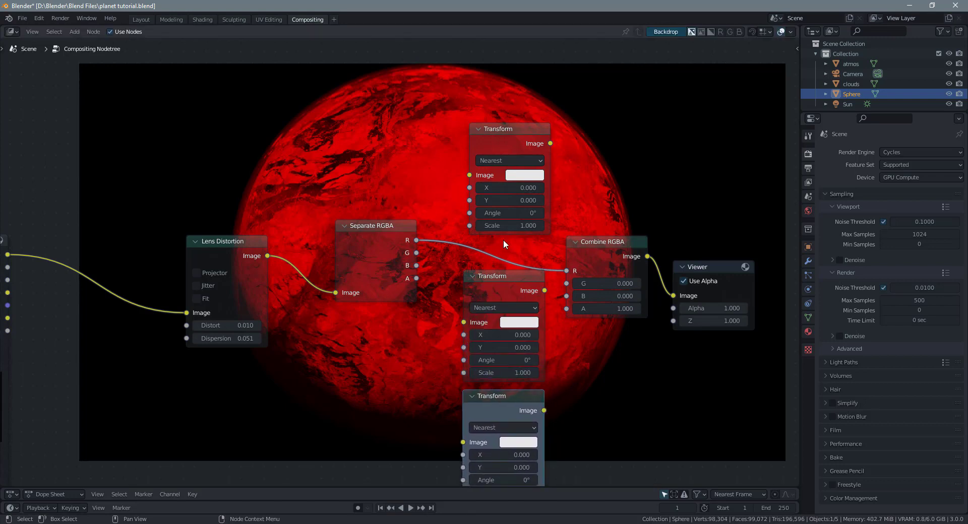
{"action": "left_click_drag", "start_coordinate": [416, 240], "coordinate": [469, 175]}
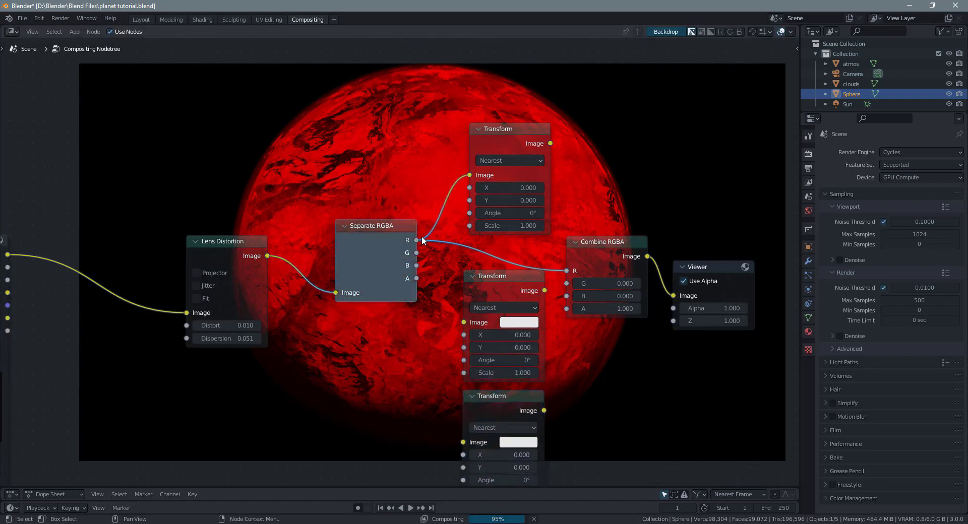
{"action": "left_click_drag", "start_coordinate": [566, 272], "coordinate": [470, 317]}
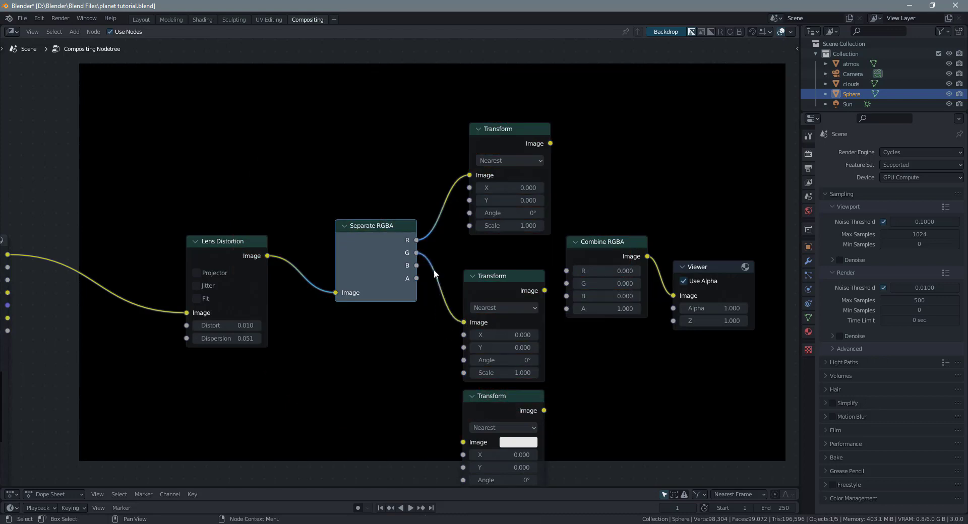
{"action": "middle_click_drag", "start_coordinate": [427, 301], "coordinate": [389, 198]}
{"action": "left_click_drag", "start_coordinate": [390, 182], "coordinate": [474, 293]}
{"action": "middle_click_drag", "start_coordinate": [488, 263], "coordinate": [410, 276]}
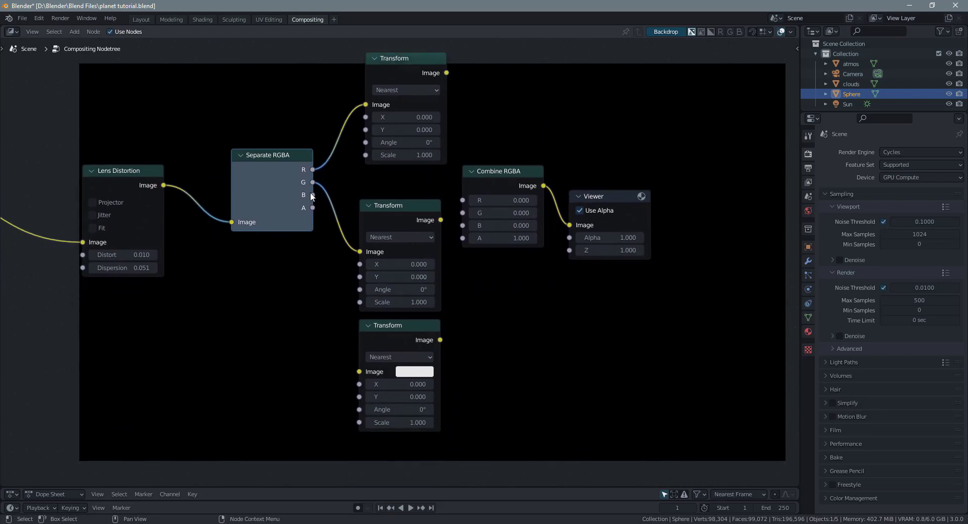
{"action": "left_click_drag", "start_coordinate": [313, 195], "coordinate": [364, 371]}
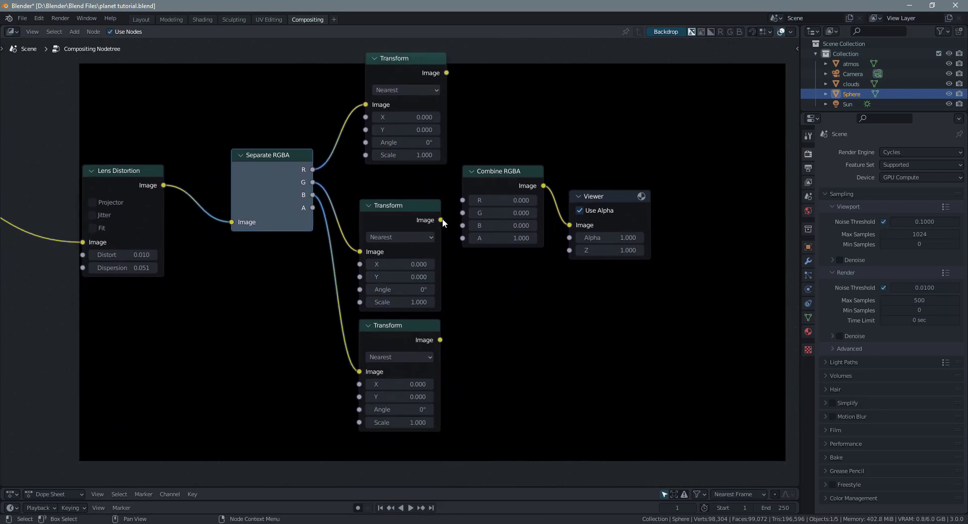
Move the Viewer and Combine RGBA nodes farther from the Transform nodes, and align the three Transform nodes in one column
{"action": "middle_click_drag", "start_coordinate": [423, 199], "coordinate": [372, 239]}
{"action": "left_click_drag", "start_coordinate": [559, 239], "coordinate": [647, 217]}
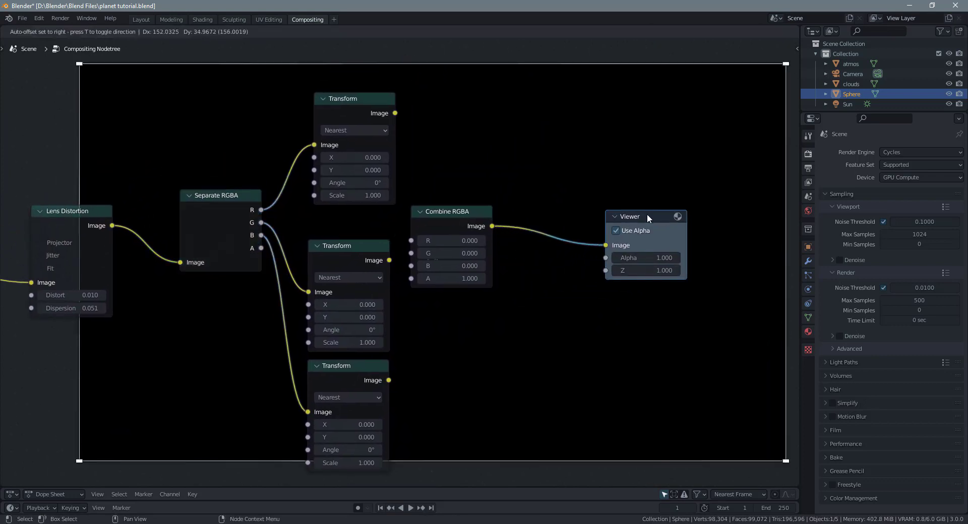
{"action": "left_click_drag", "start_coordinate": [484, 211], "coordinate": [541, 190]}
{"action": "left_click_drag", "start_coordinate": [340, 258], "coordinate": [340, 233]}
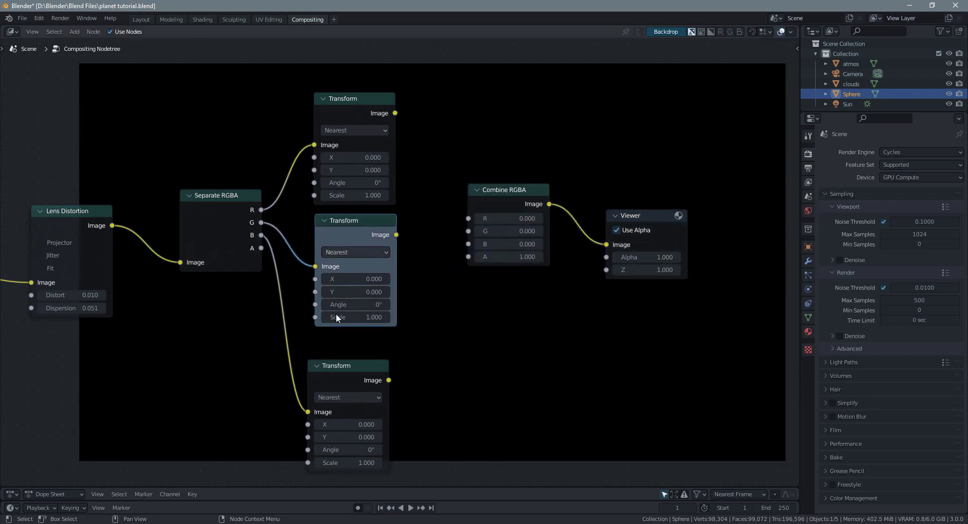
{"action": "left_click_drag", "start_coordinate": [347, 364], "coordinate": [355, 339]}
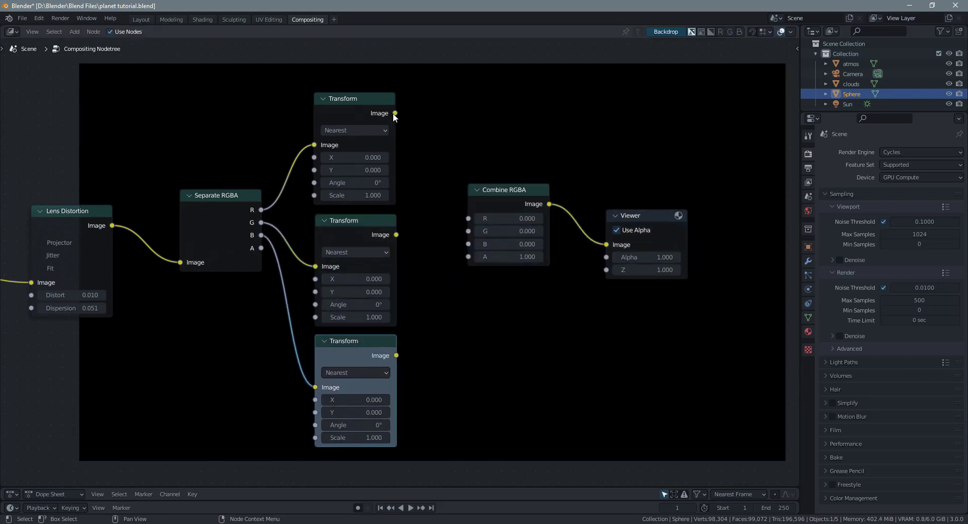
Link the three Transform outputs, from upper to lower, to the R, G and B inputs of Combine RGBA
{"action": "left_click_drag", "start_coordinate": [394, 113], "coordinate": [469, 218]}
{"action": "left_click_drag", "start_coordinate": [396, 235], "coordinate": [472, 231]}
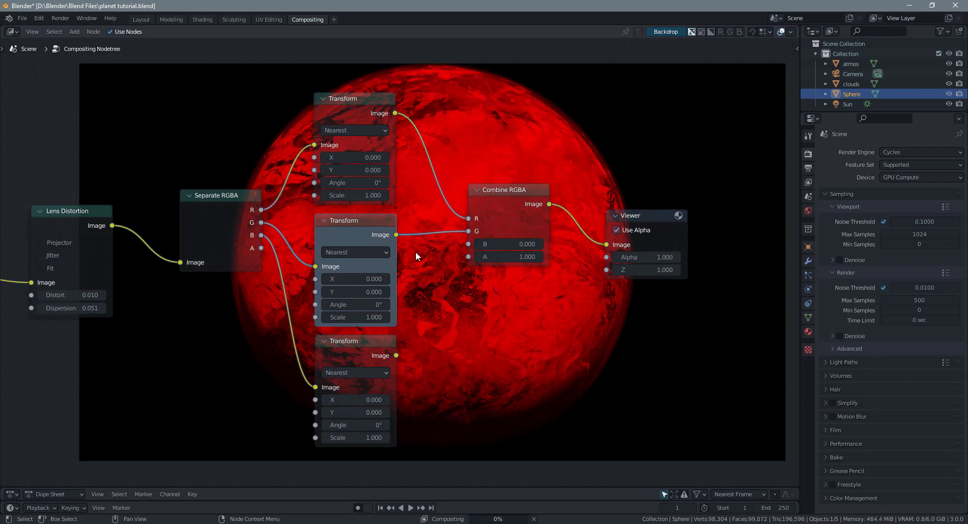
{"action": "left_click_drag", "start_coordinate": [396, 356], "coordinate": [468, 244]}
{"action": "middle_click_drag", "start_coordinate": [555, 269], "coordinate": [528, 327]}
{"action": "scroll", "coordinate": [235, 169], "scroll_direction": "up", "scroll_amount": 4}
{"action": "scroll", "coordinate": [239, 204], "scroll_direction": "down", "scroll_amount": 4}
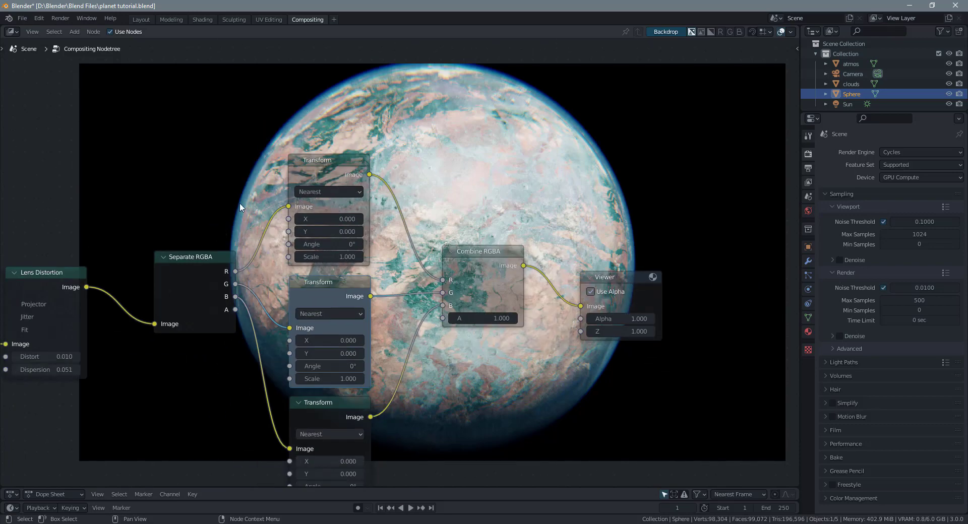
Enlarge the backdrop to a Zoom of 1.59 with a horizontal Offset of 455.7 to inspect the planet's edge
{"action": "middle_click_drag", "start_coordinate": [388, 334], "coordinate": [409, 237], "text": "shift"}
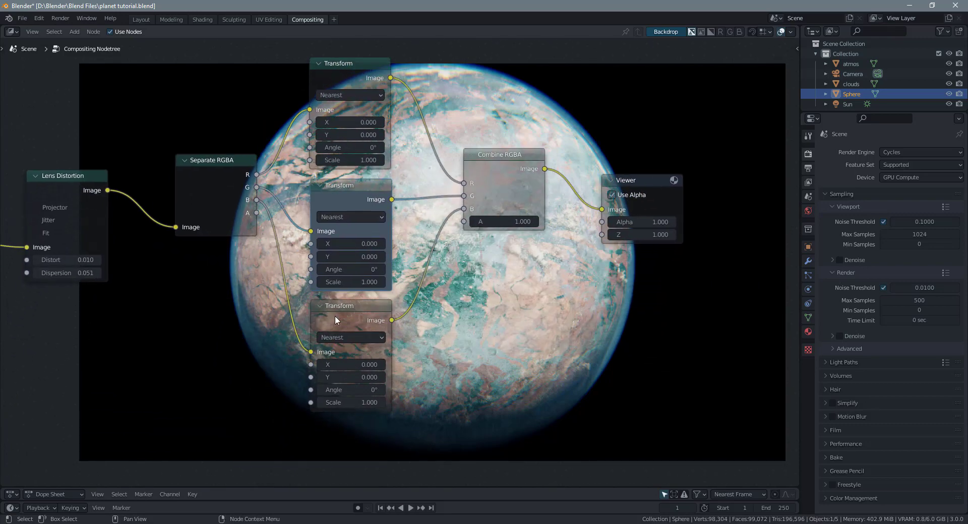
{"action": "scroll", "coordinate": [240, 322], "scroll_direction": "up", "scroll_amount": 1}
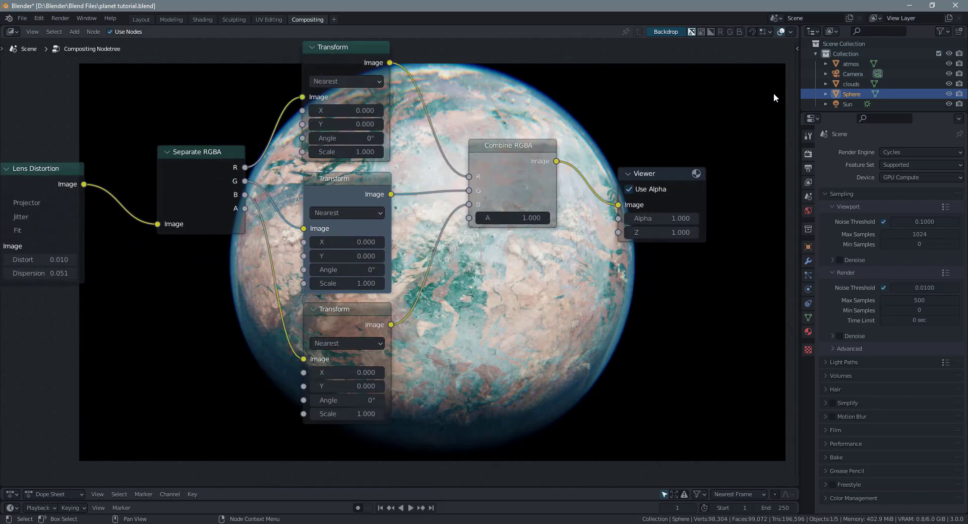
{"action": "key", "text": "n"}
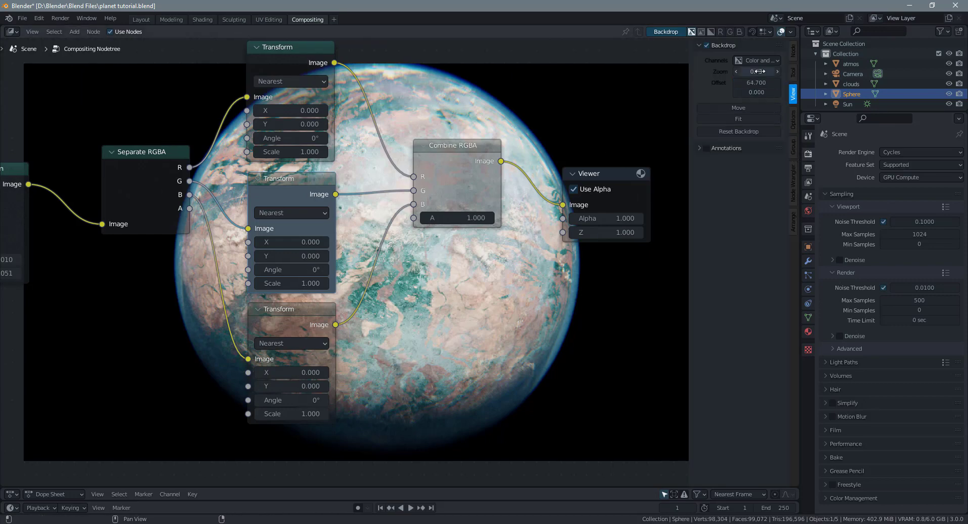
{"action": "left_click_drag", "start_coordinate": [757, 72], "coordinate": [779, 82]}
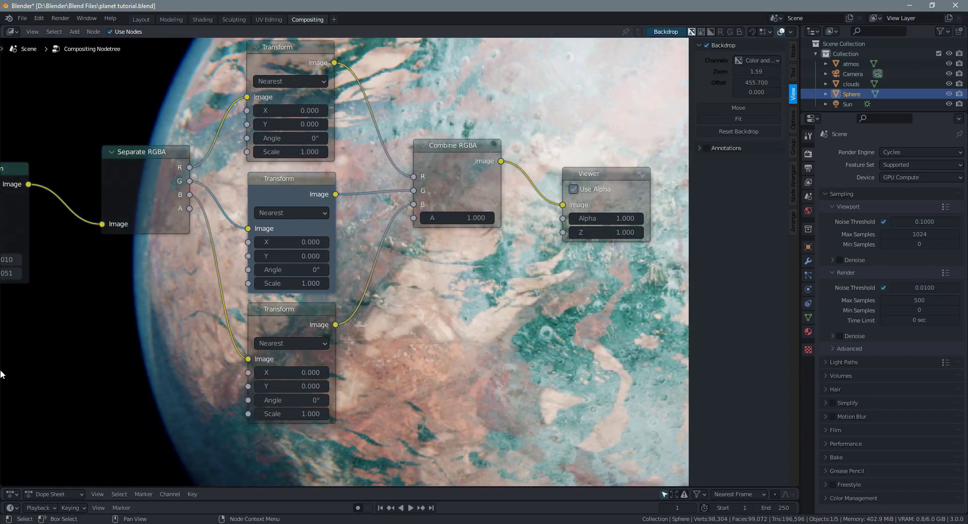
{"action": "scroll", "coordinate": [242, 291], "scroll_direction": "up", "scroll_amount": 4}
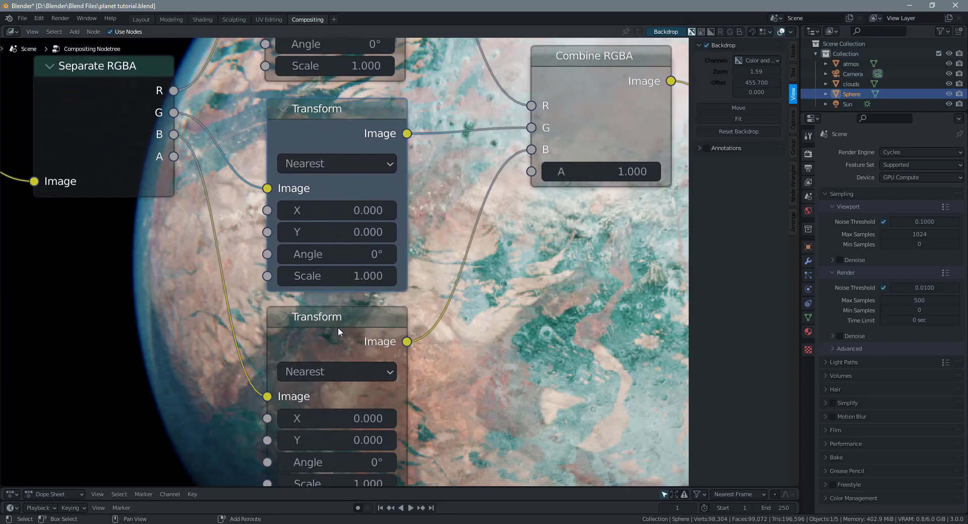
Try a Y offset of 8 on the blue channel's Transform node and reset it to the default
{"action": "middle_click_drag", "start_coordinate": [337, 328], "coordinate": [342, 263], "text": "shift"}
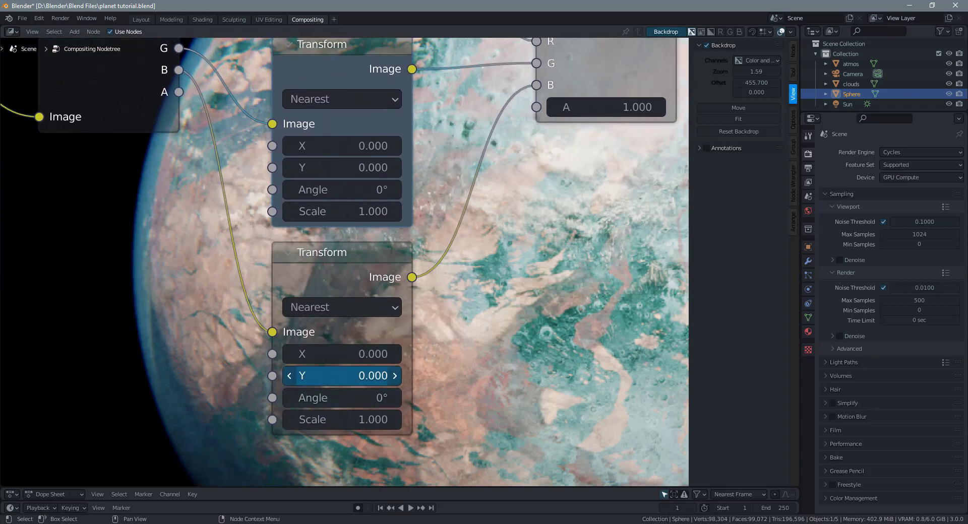
{"action": "mouse_move", "coordinate": [339, 376]}
{"action": "left_mouse_down"}
{"action": "mouse_move", "coordinate": [312, 376]}
{"action": "mouse_move", "coordinate": [346, 377]}
{"action": "left_mouse_up"}
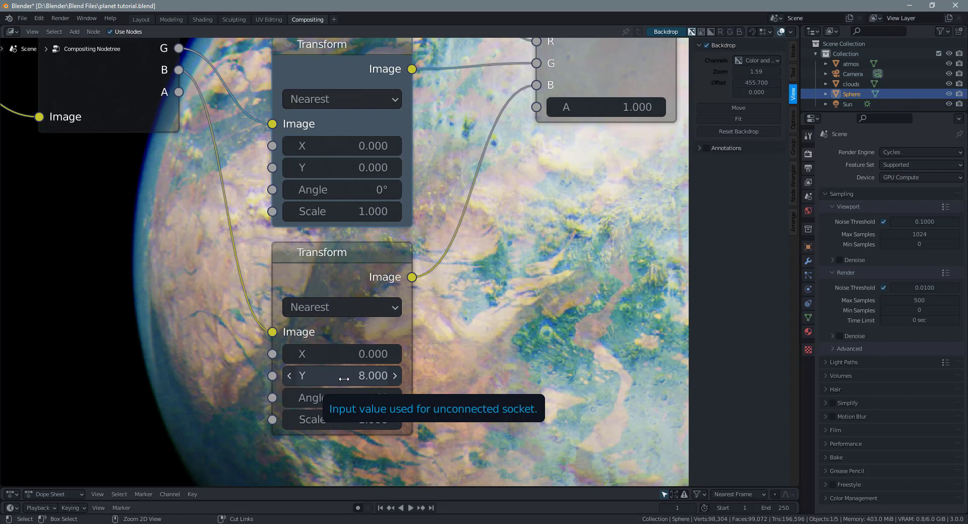
{"action": "key", "text": "ctrl+BackSpace"}
Try X offsets such as 2.8 on the blue channel's Transform node and settle on 2.4
{"action": "left_click_drag", "start_coordinate": [359, 354], "coordinate": [352, 354]}
{"action": "left_click", "coordinate": [359, 354]}
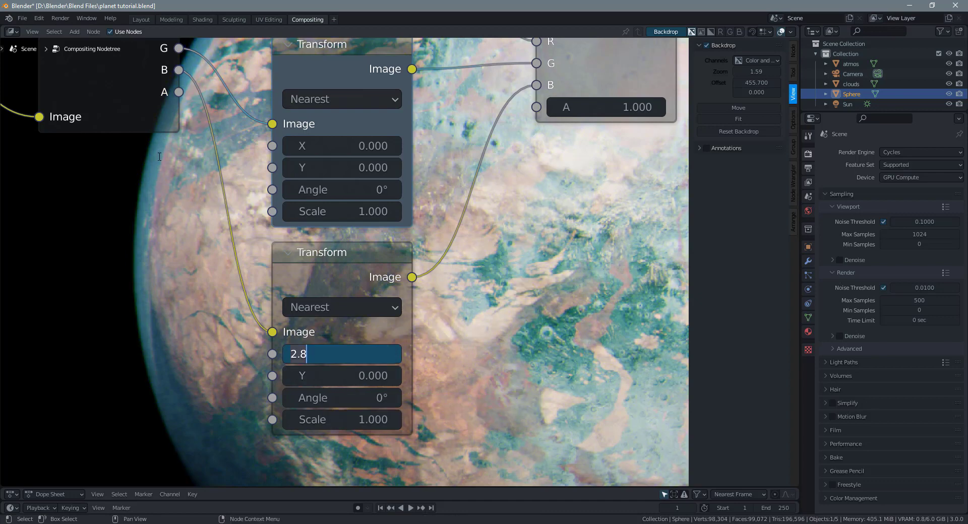
{"action": "key", "text": "Return"}
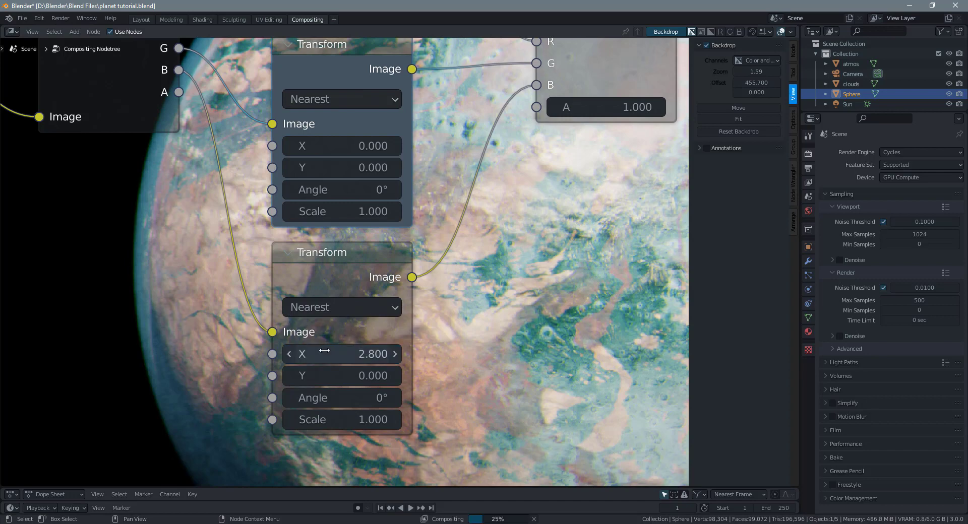
{"action": "left_click_drag", "start_coordinate": [331, 352], "coordinate": [264, 354]}
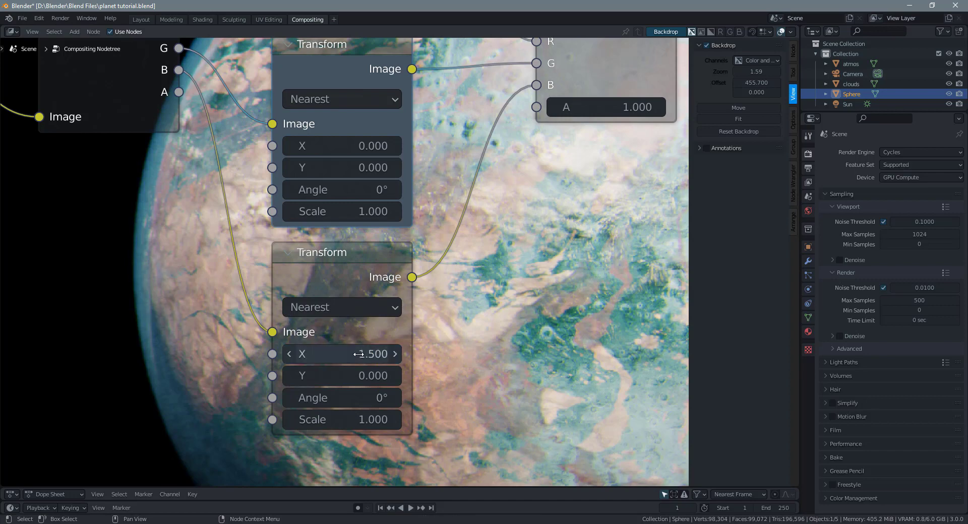
{"action": "left_click_drag", "start_coordinate": [336, 354], "coordinate": [368, 354]}
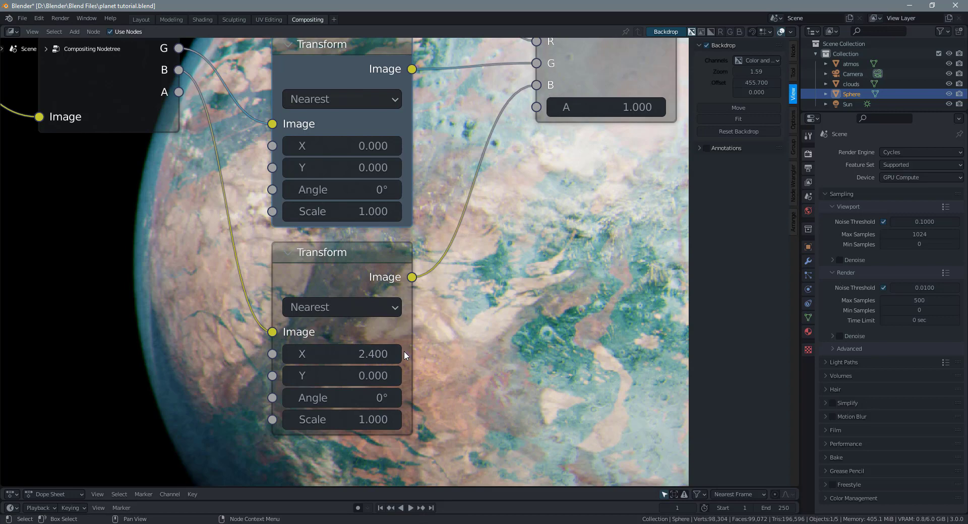
Set the Y offset of the red channel's Transform node to -2.4
{"action": "middle_click_drag", "start_coordinate": [351, 267], "coordinate": [351, 464]}
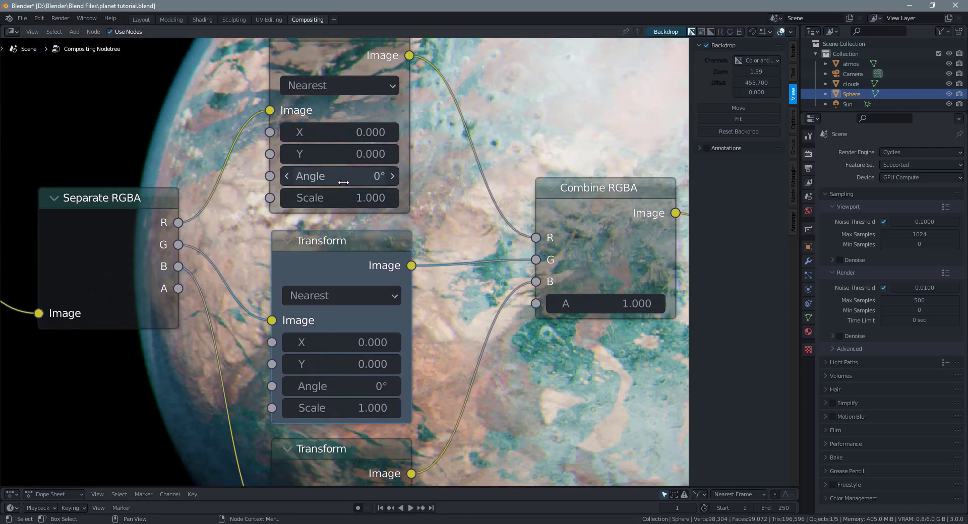
{"action": "left_click_drag", "start_coordinate": [335, 154], "coordinate": [214, 154]}
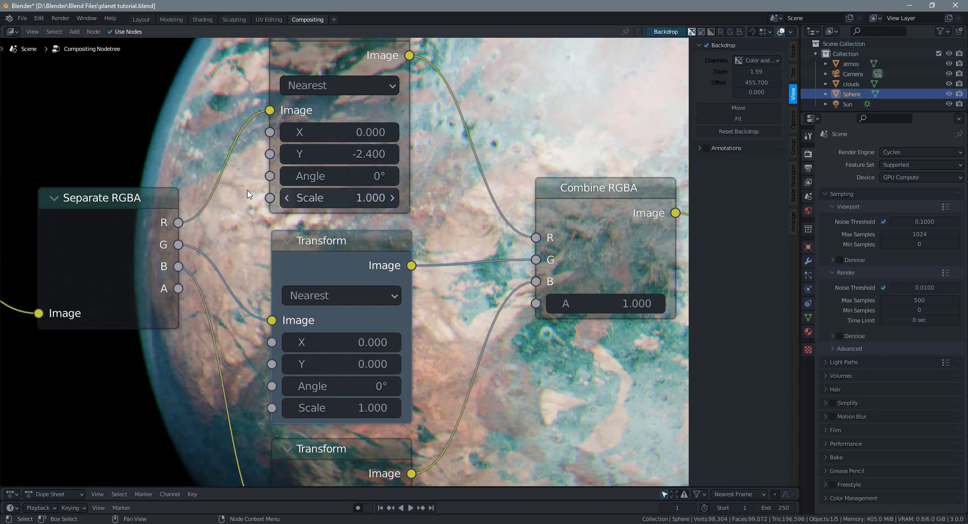
{"action": "scroll", "coordinate": [215, 387], "scroll_direction": "down", "scroll_amount": 3}
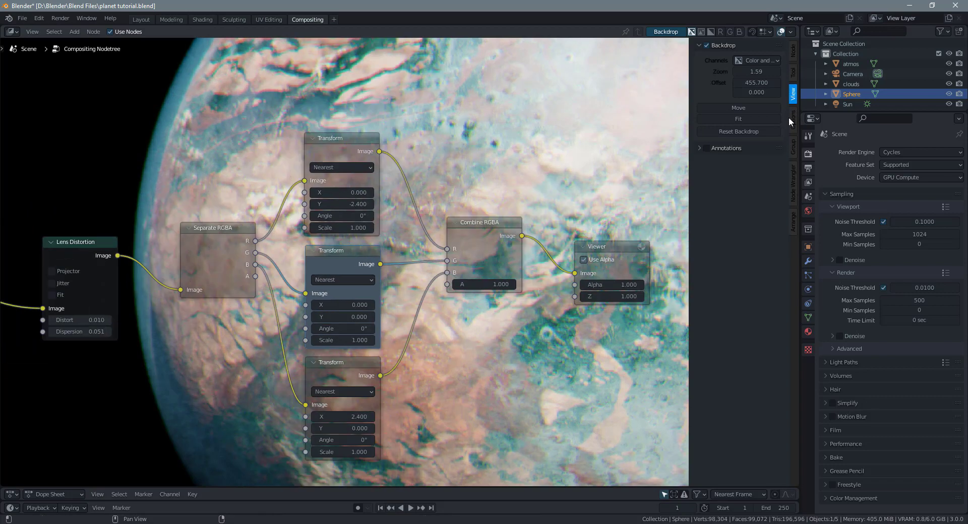
Reduce the backdrop Zoom to 0.87 and set its horizontal Offset to 38.4 so the whole planet can be viewed
{"action": "left_click_drag", "start_coordinate": [757, 83], "coordinate": [595, 82]}
{"action": "left_click_drag", "start_coordinate": [675, 82], "coordinate": [654, 82]}
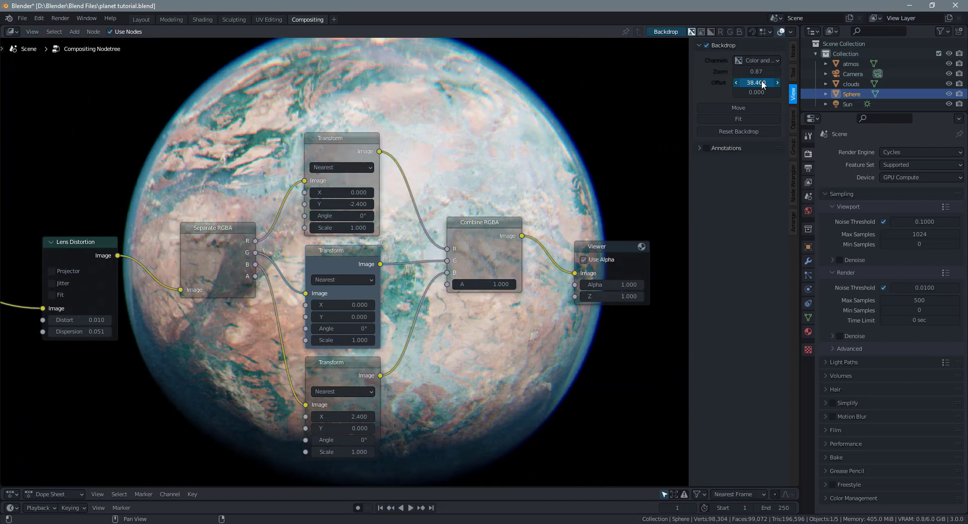
{"action": "scroll", "coordinate": [458, 243], "scroll_direction": "down", "scroll_amount": 2}
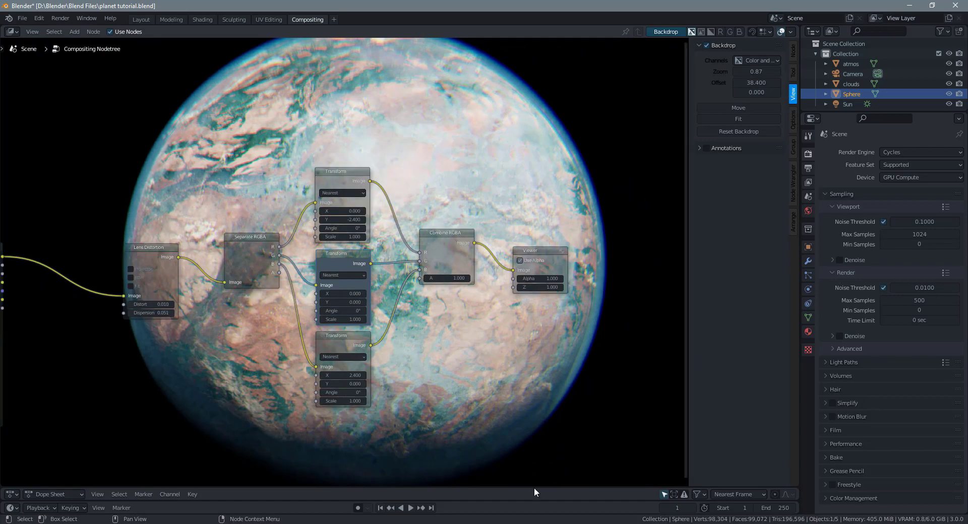
Add a Composite node below the Viewer and link the Combine RGBA Image output to both nodes
{"action": "left_click", "coordinate": [618, 259]}
{"action": "key", "text": "shift+a"}
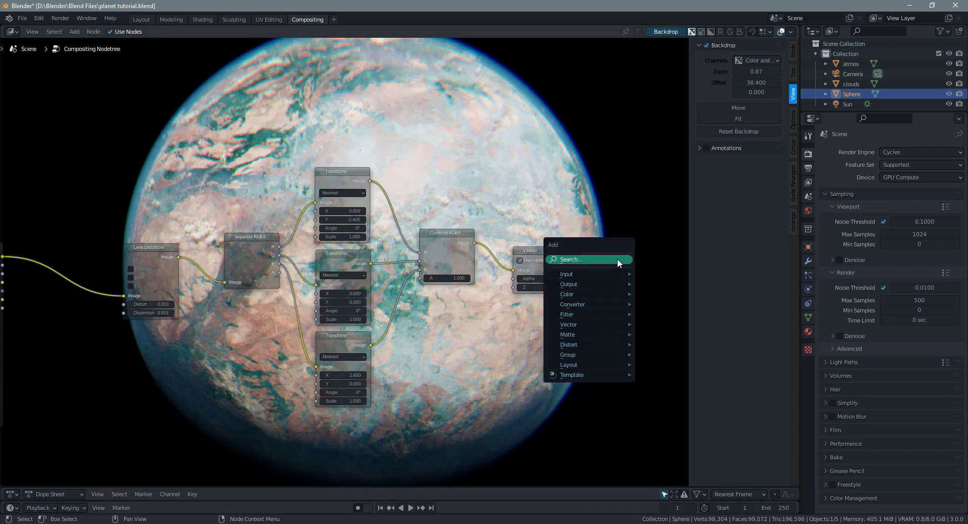
{"action": "type", "text": "com"}
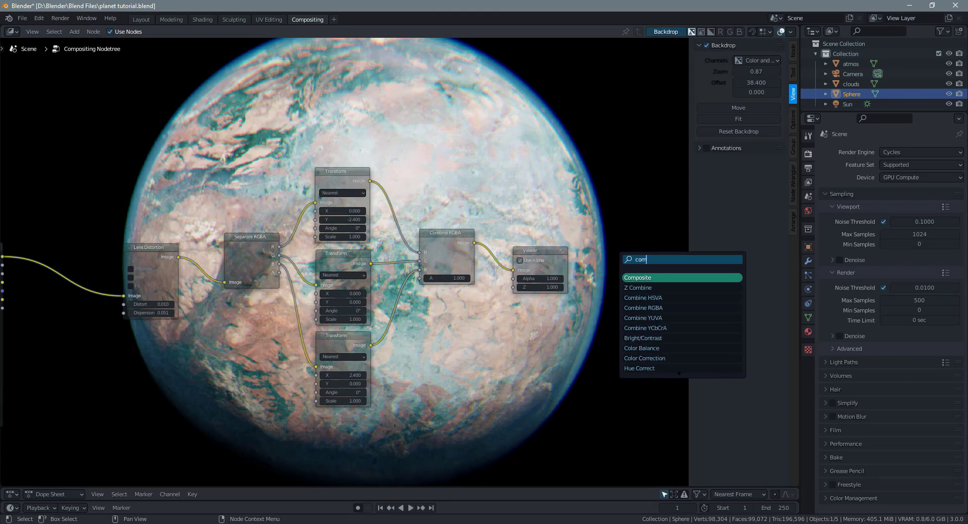
{"action": "left_click", "coordinate": [656, 278]}
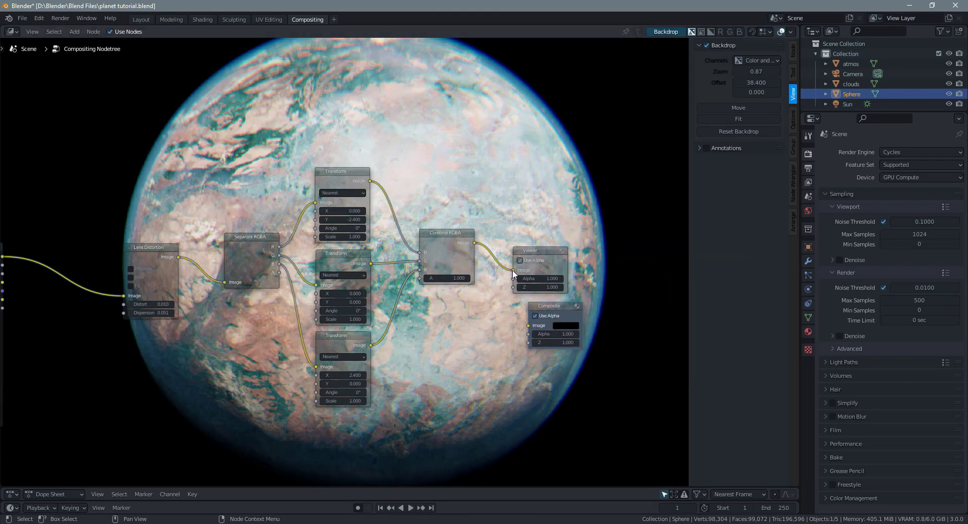
{"action": "left_click_drag", "start_coordinate": [517, 321], "coordinate": [528, 326]}
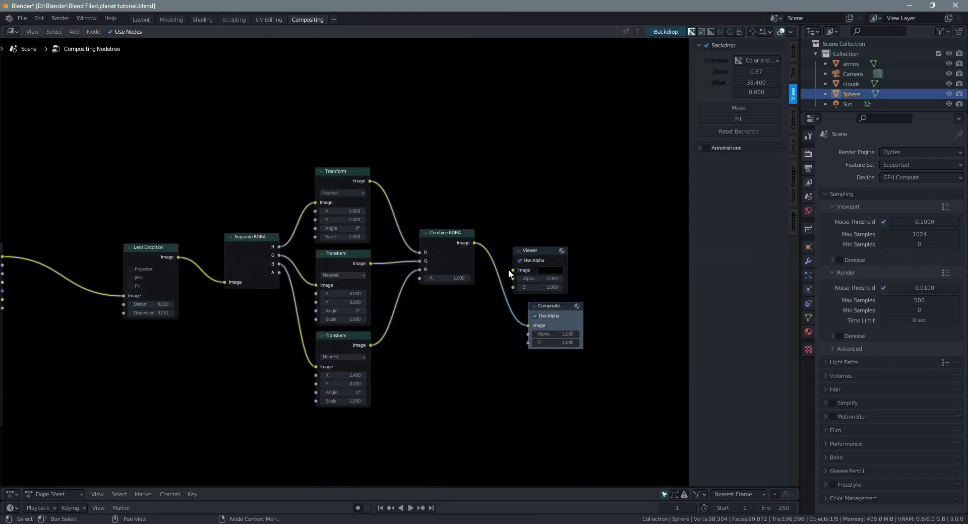
{"action": "left_click_drag", "start_coordinate": [474, 243], "coordinate": [515, 269]}
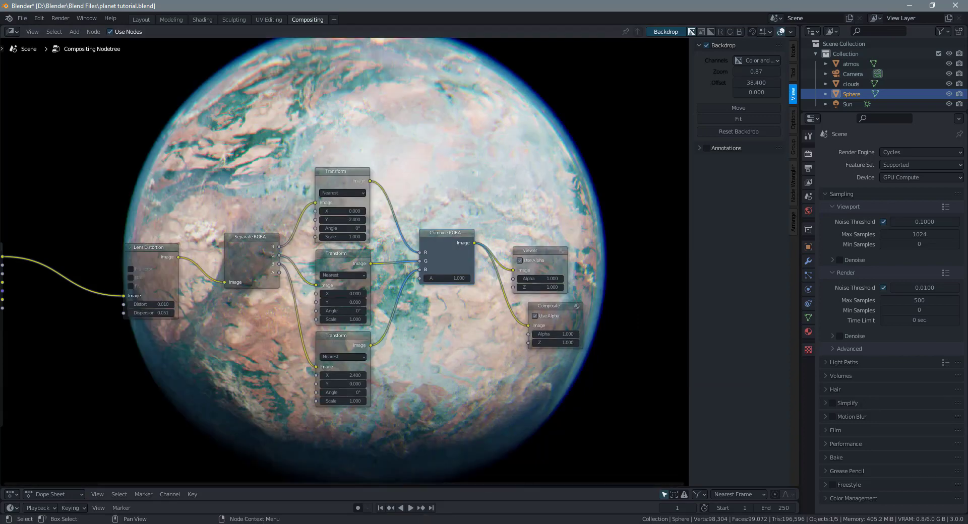
Switch to the Blender Render window to view the composited render result
{"action": "mouse_move", "coordinate": [383, 523]}
{"action": "left_click", "coordinate": [424, 495]}
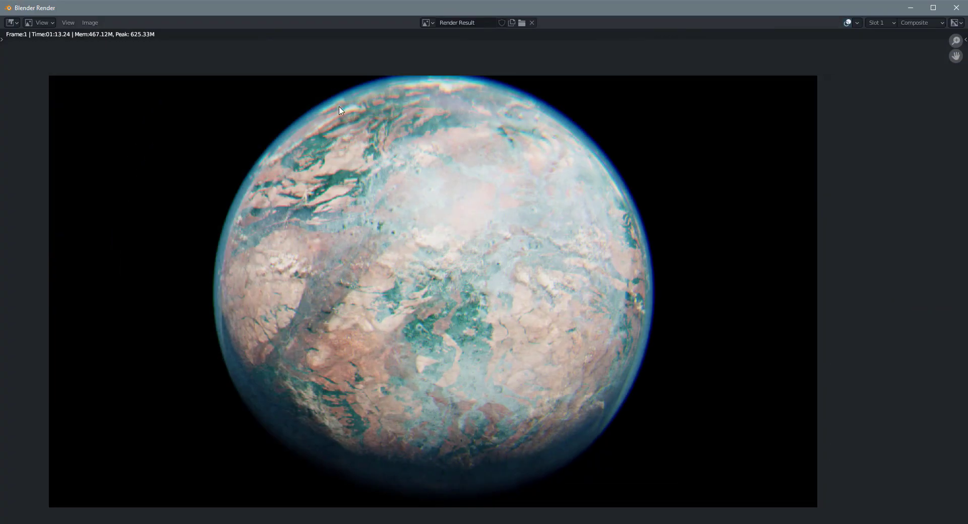